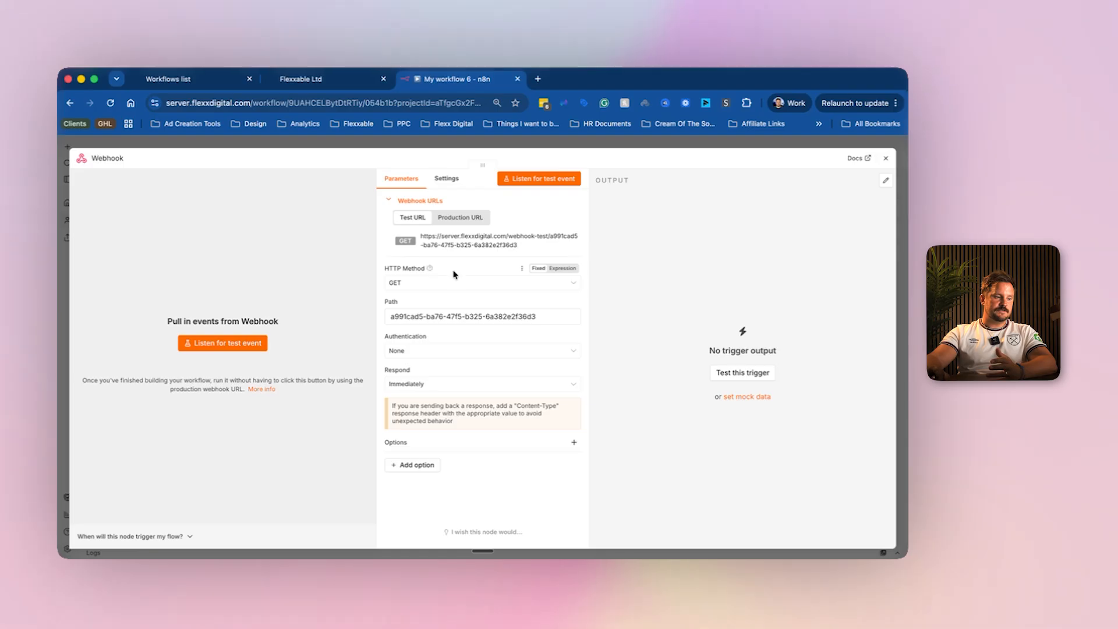
Make the n8n webhook a POST on path test-n8n and copy its test URL for GoHighLevel.
{"action": "left_click", "coordinate": [424, 285]}
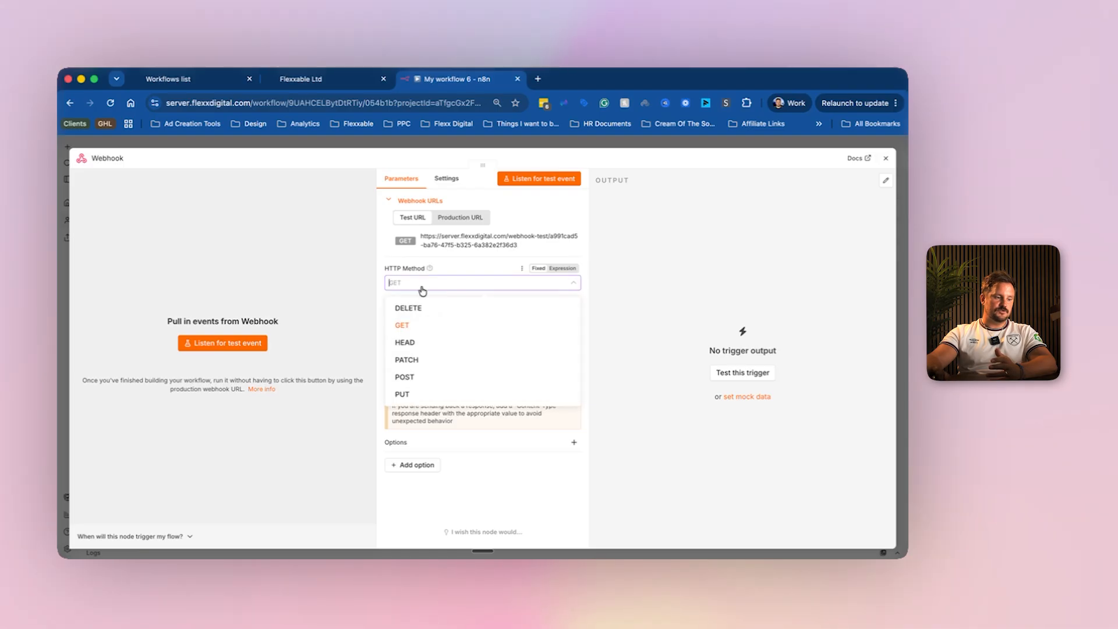
{"action": "left_click", "coordinate": [417, 377]}
{"action": "left_click_drag", "start_coordinate": [555, 314], "coordinate": [352, 320]}
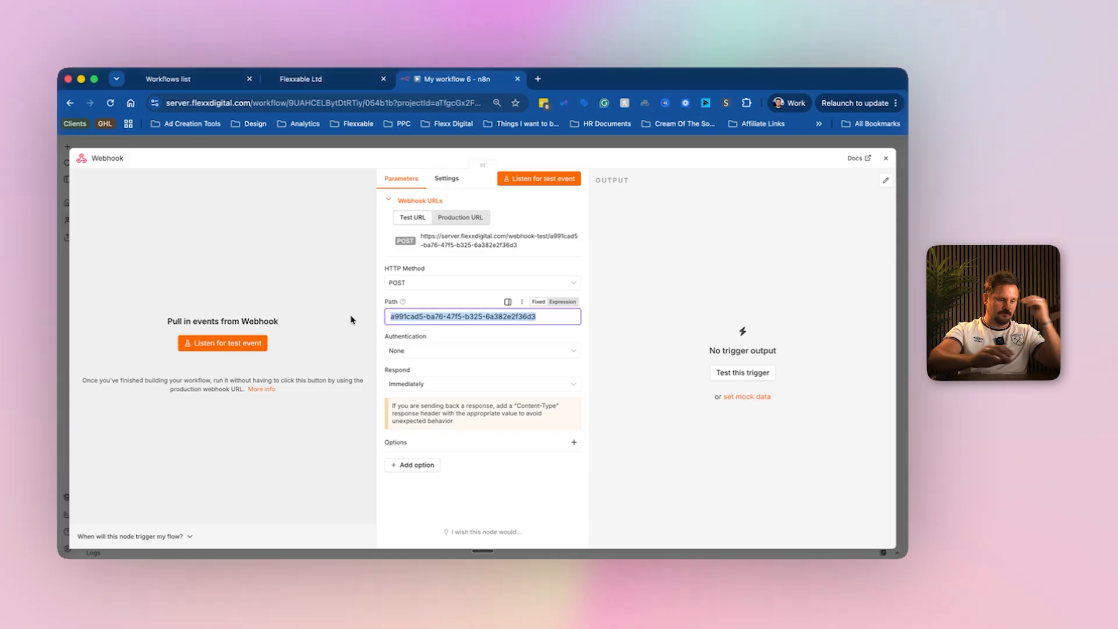
{"action": "key", "text": "BackSpace"}
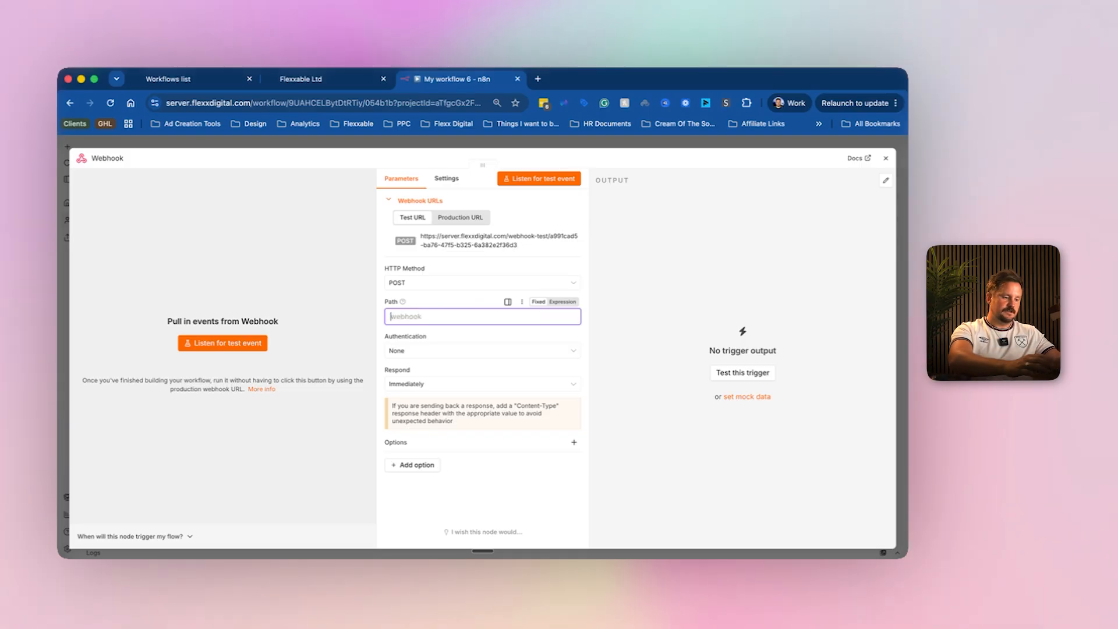
{"action": "type", "text": "test-n8n"}
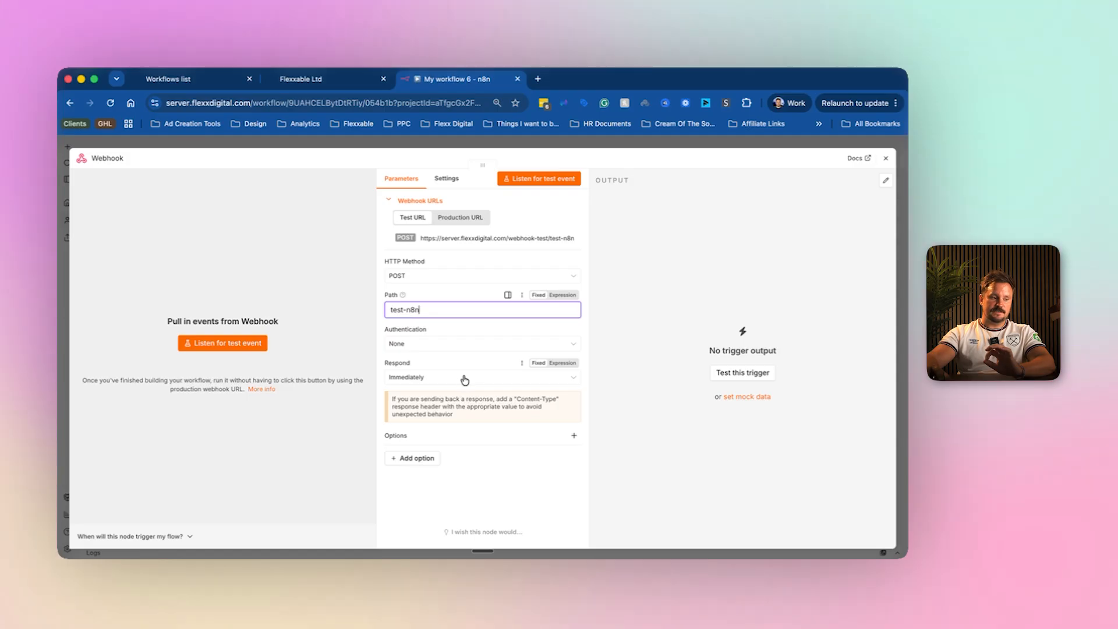
{"action": "left_click", "coordinate": [501, 245]}
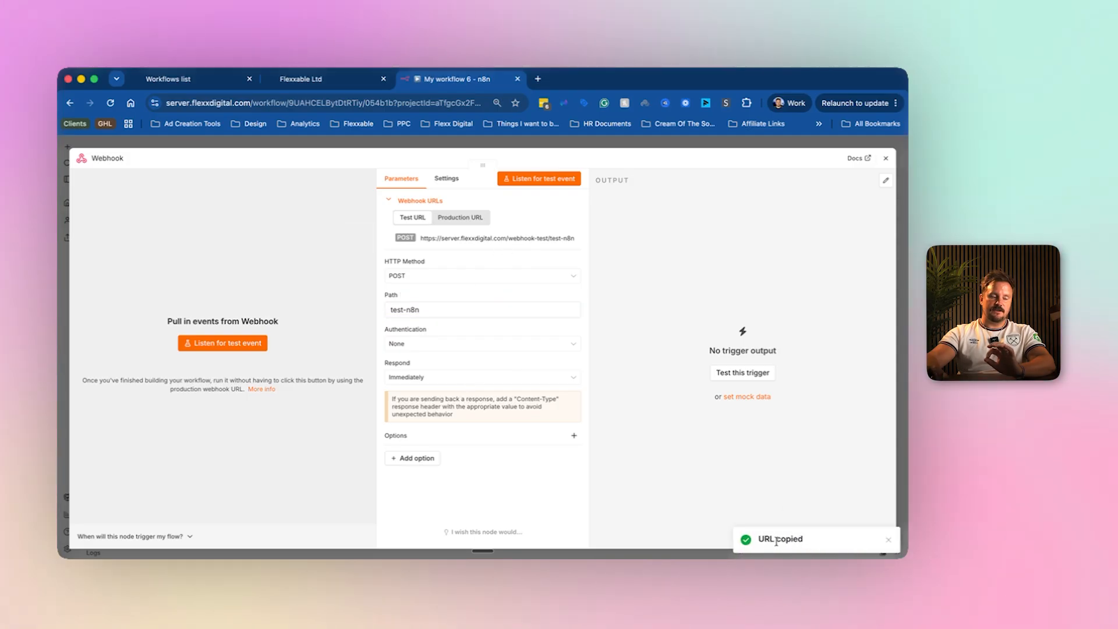
{"action": "left_click", "coordinate": [189, 82]}
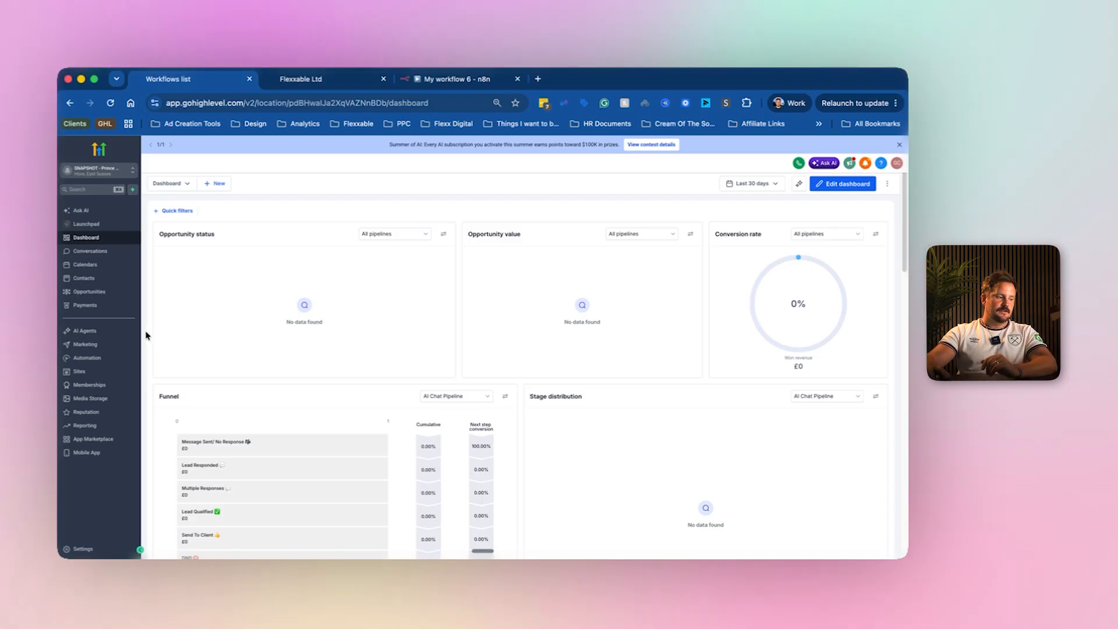
Create a new GoHighLevel workflow from scratch named Test N8n.
{"action": "left_click", "coordinate": [91, 363]}
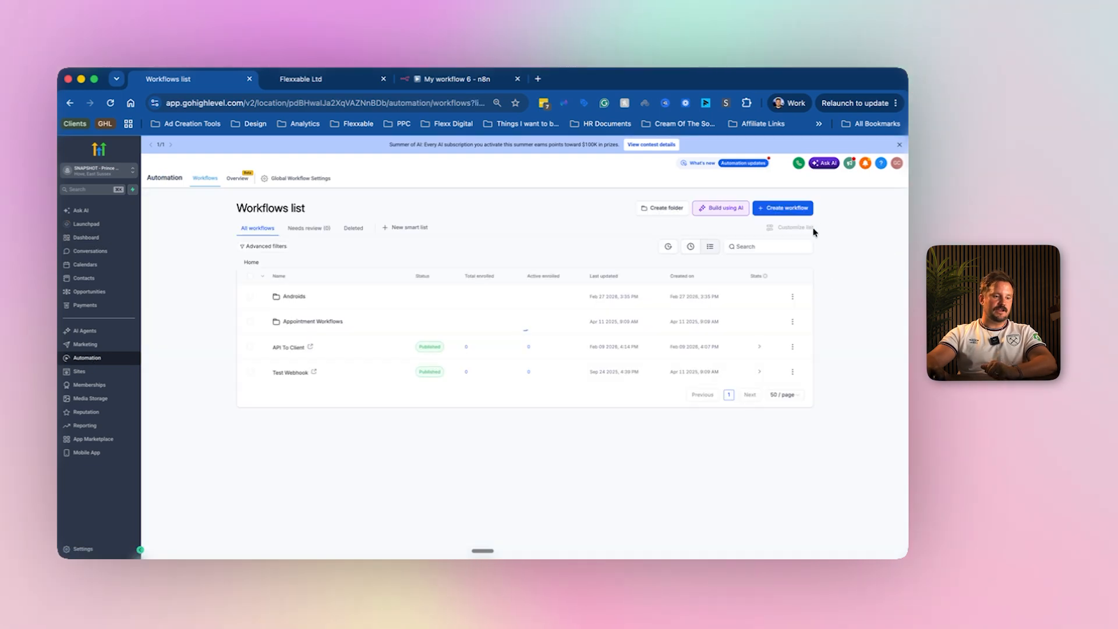
{"action": "left_click", "coordinate": [801, 213]}
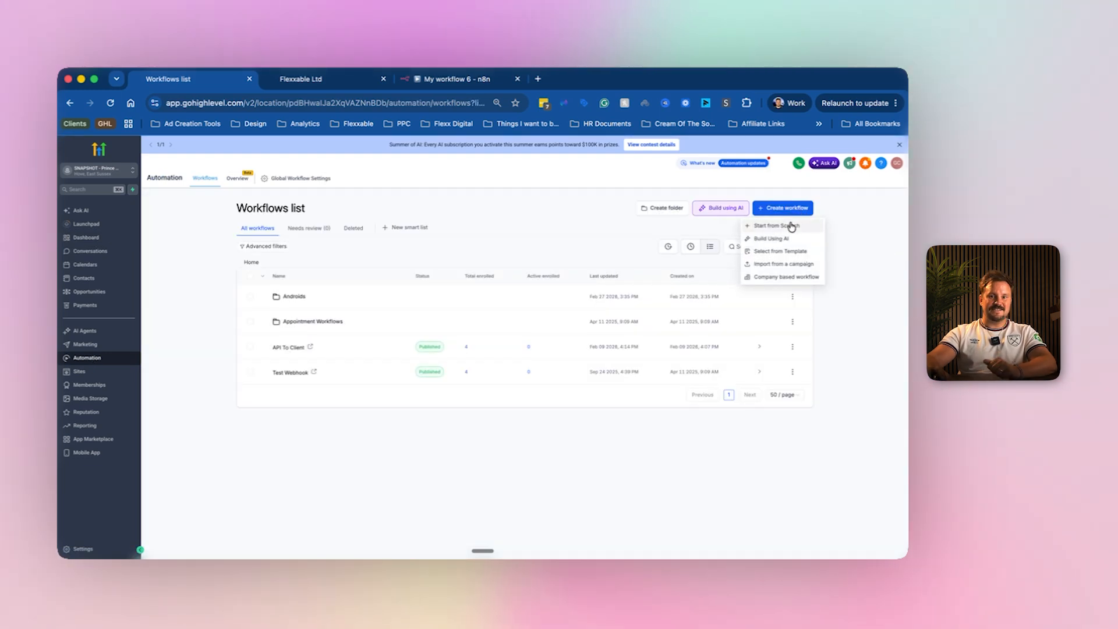
{"action": "left_click", "coordinate": [787, 223]}
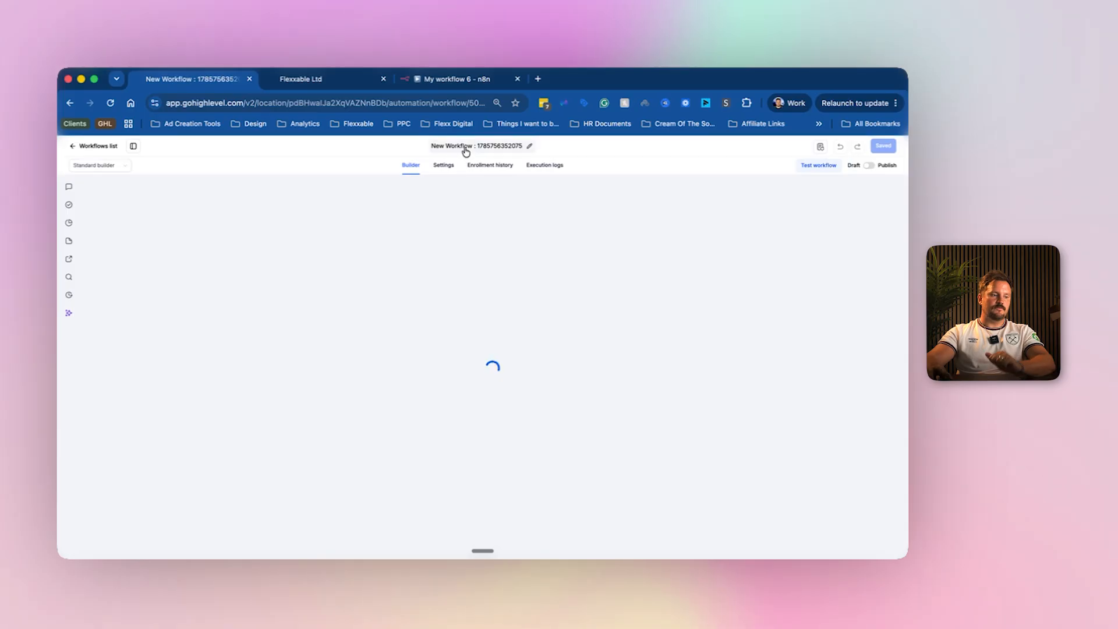
{"action": "left_click", "coordinate": [464, 147]}
{"action": "type", "text": "Test N8n"}
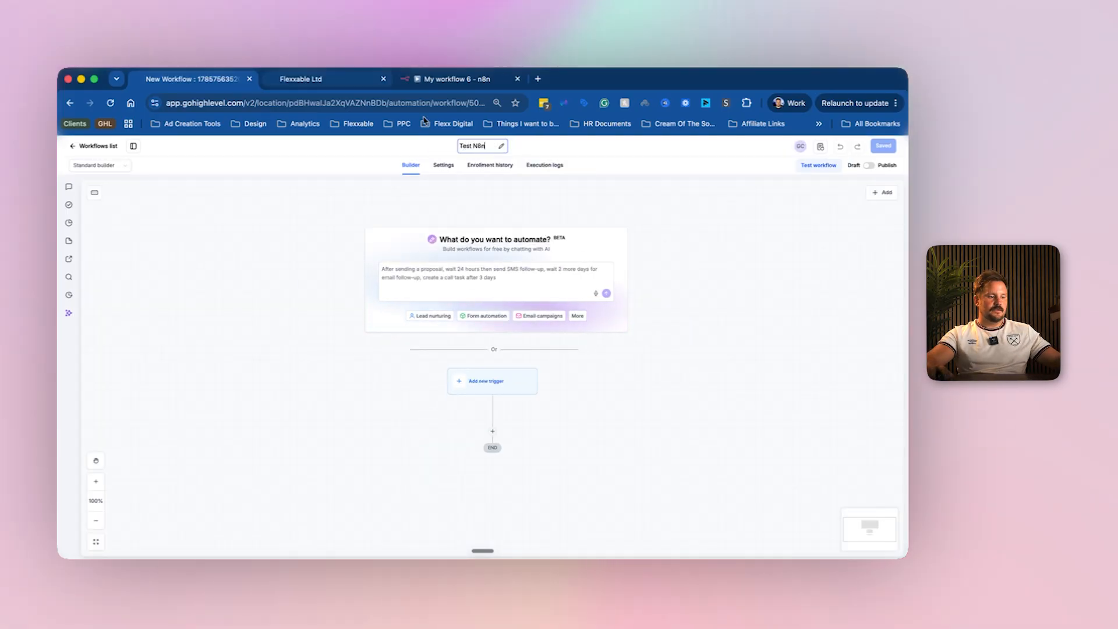
Add a Webhook action with the pasted n8n test URL, save the workflow, and return to Workflows.
{"action": "left_click", "coordinate": [496, 433]}
{"action": "type", "text": "webh"}
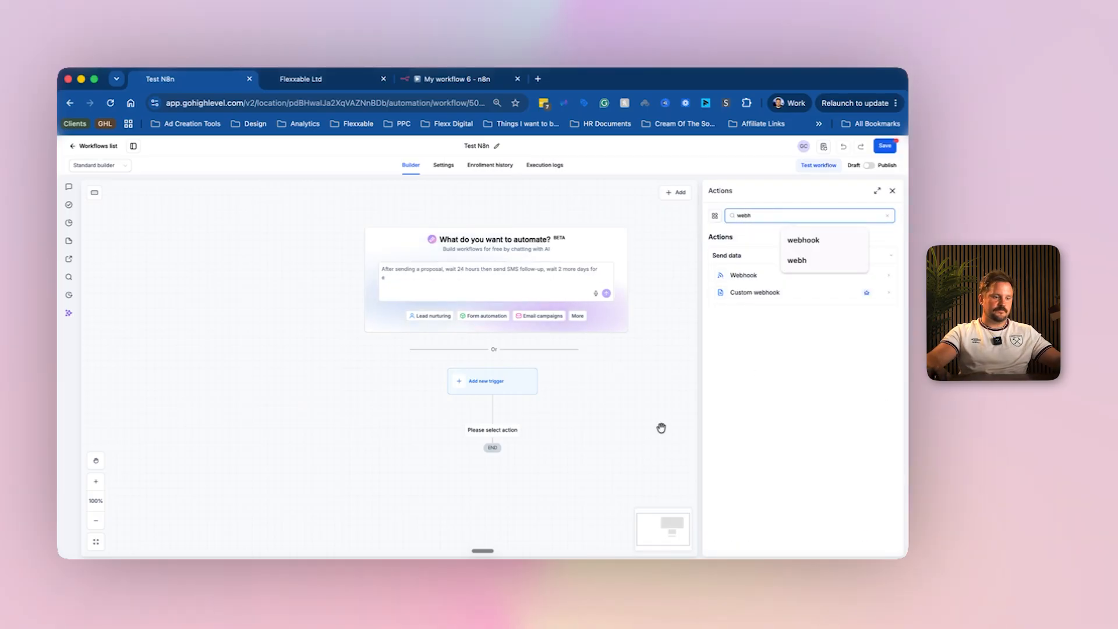
{"action": "left_click", "coordinate": [755, 276]}
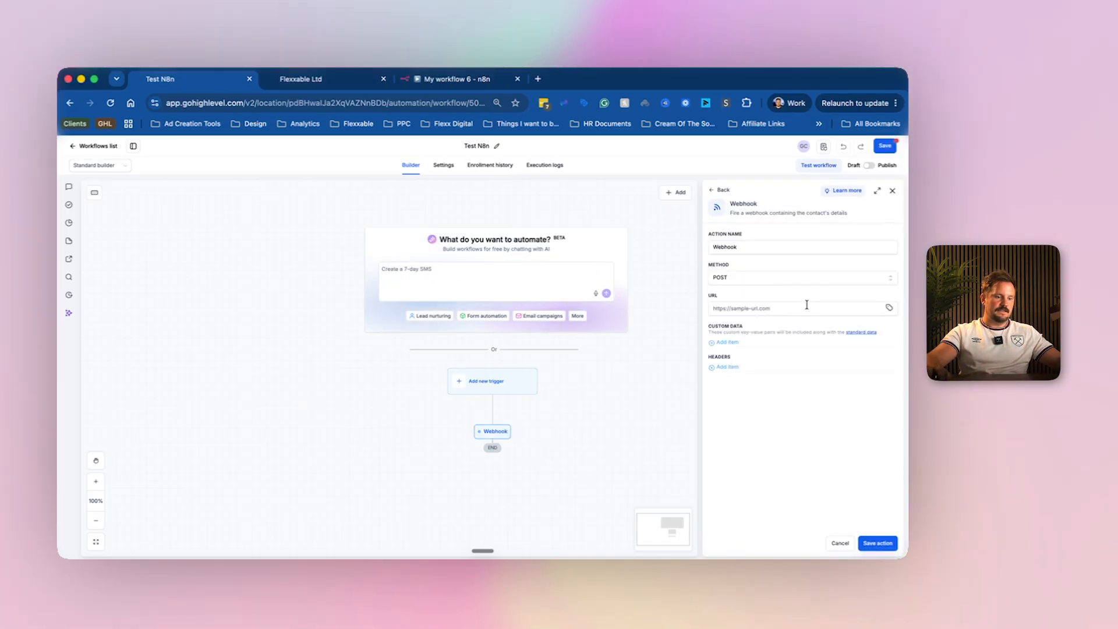
{"action": "left_click", "coordinate": [807, 305]}
{"action": "key", "text": "super+v"}
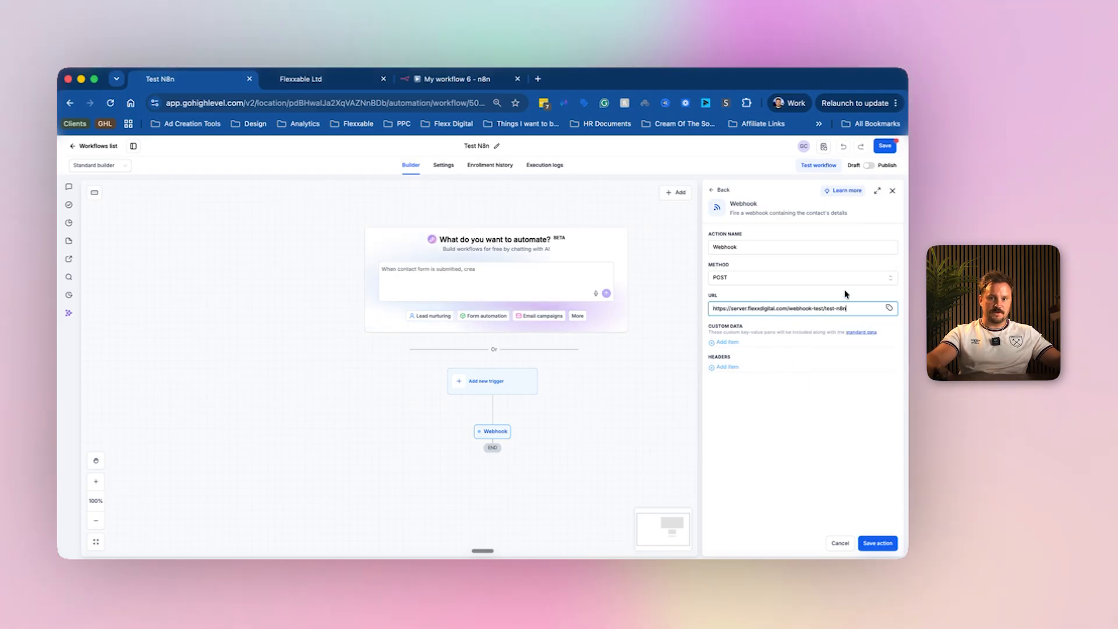
{"action": "left_click", "coordinate": [876, 542]}
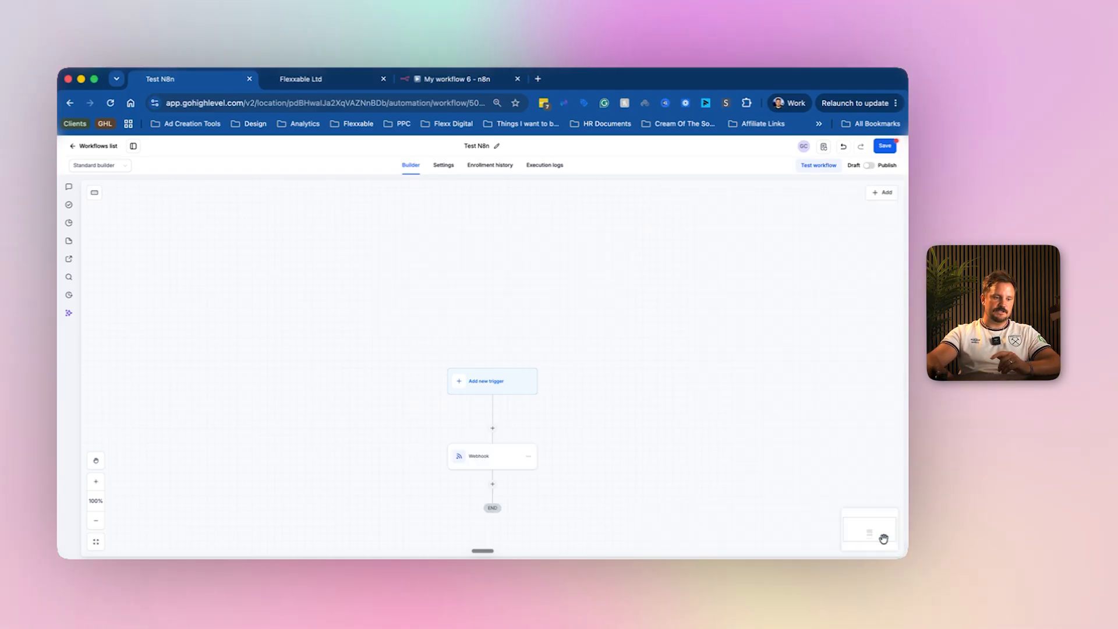
{"action": "left_click", "coordinate": [888, 148]}
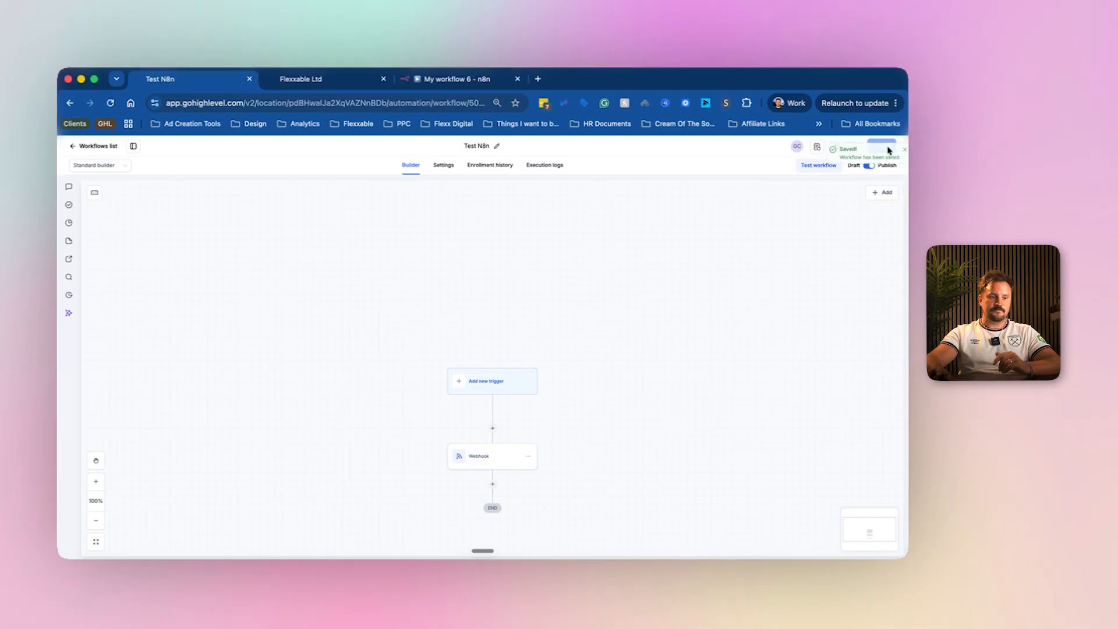
{"action": "left_click", "coordinate": [104, 147]}
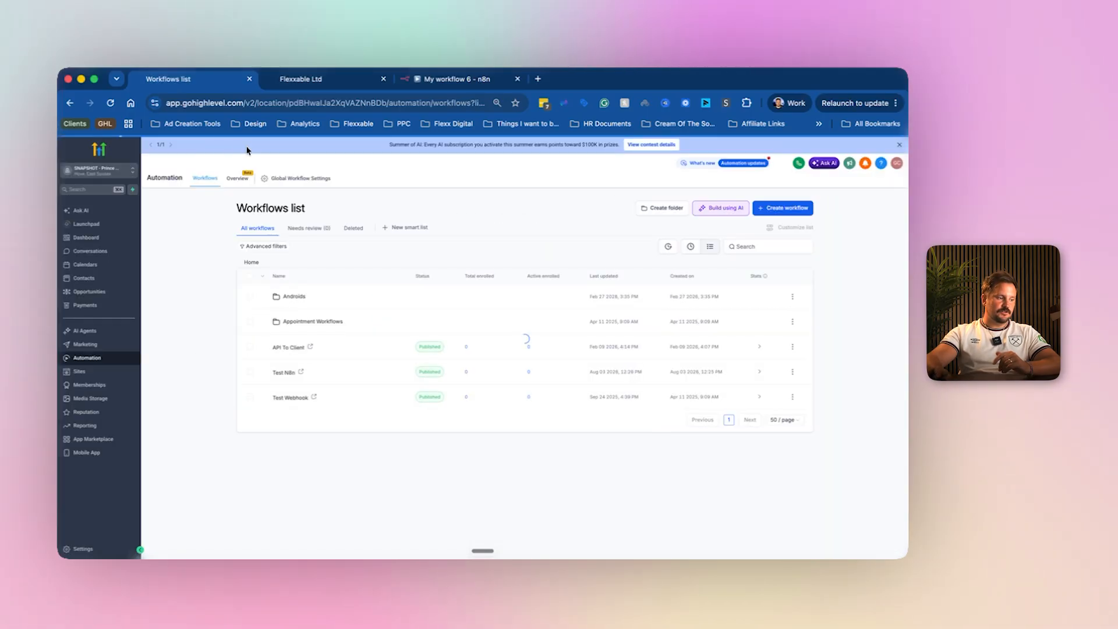
Create a contact with first name, last name, email and phone number filled in, and save it.
{"action": "left_click", "coordinate": [85, 277]}
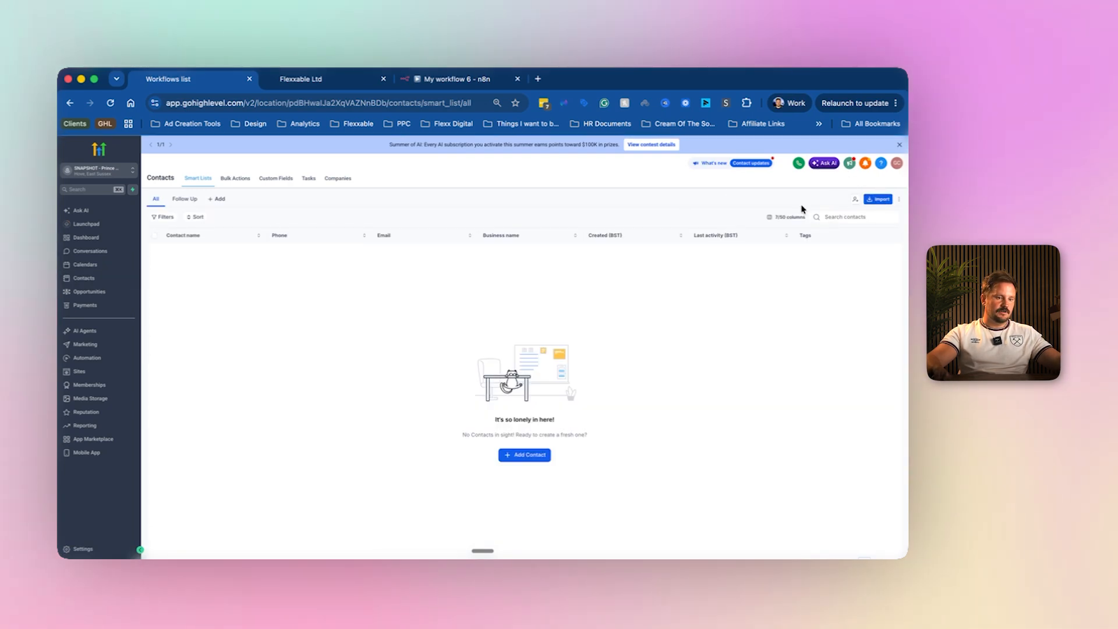
{"action": "left_click", "coordinate": [861, 200]}
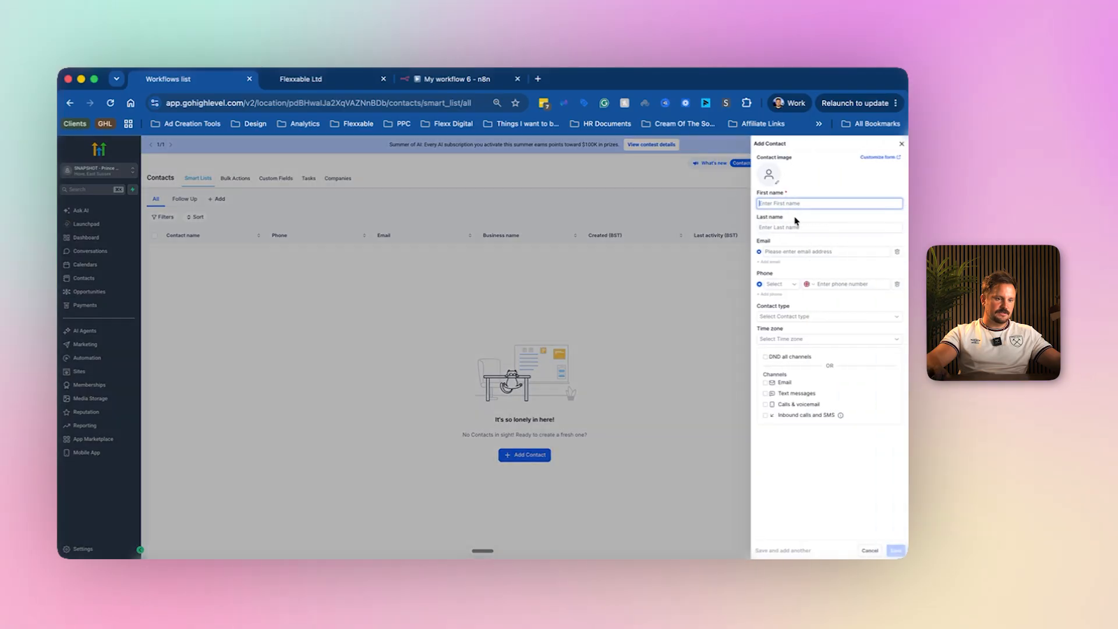
{"action": "type", "text": "Test"}
{"action": "key", "text": "Tab"}
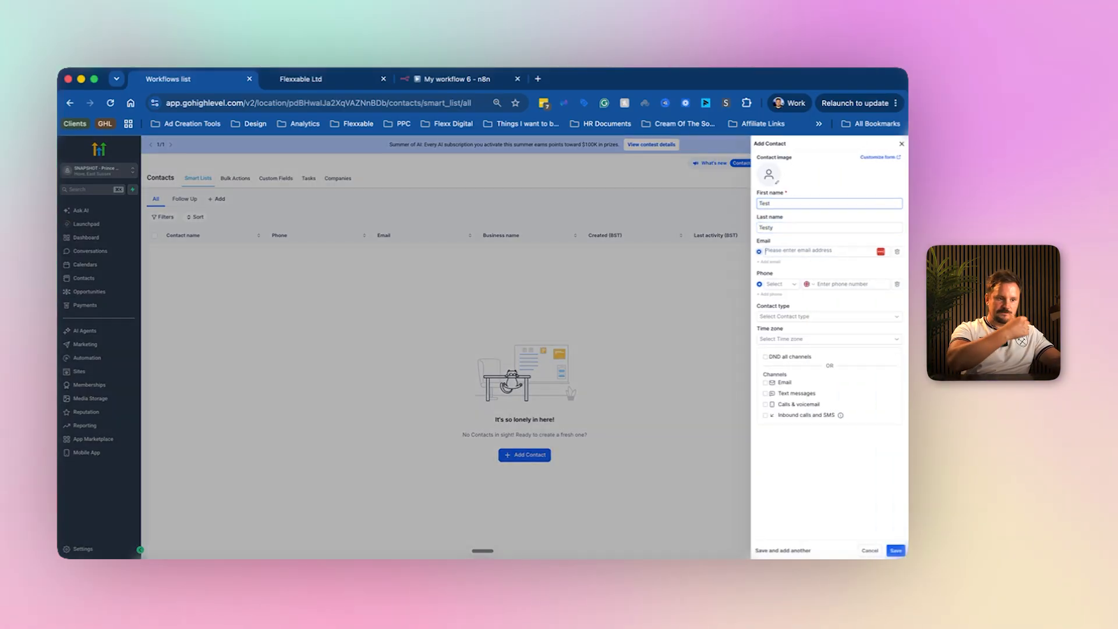
{"action": "type", "text": "test@testy.com"}
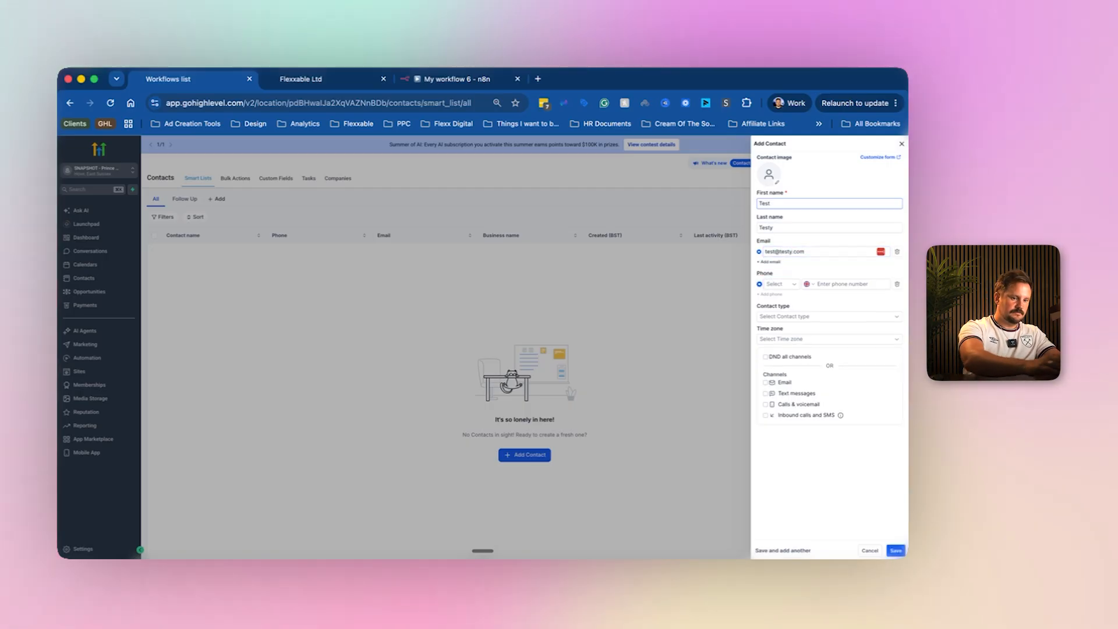
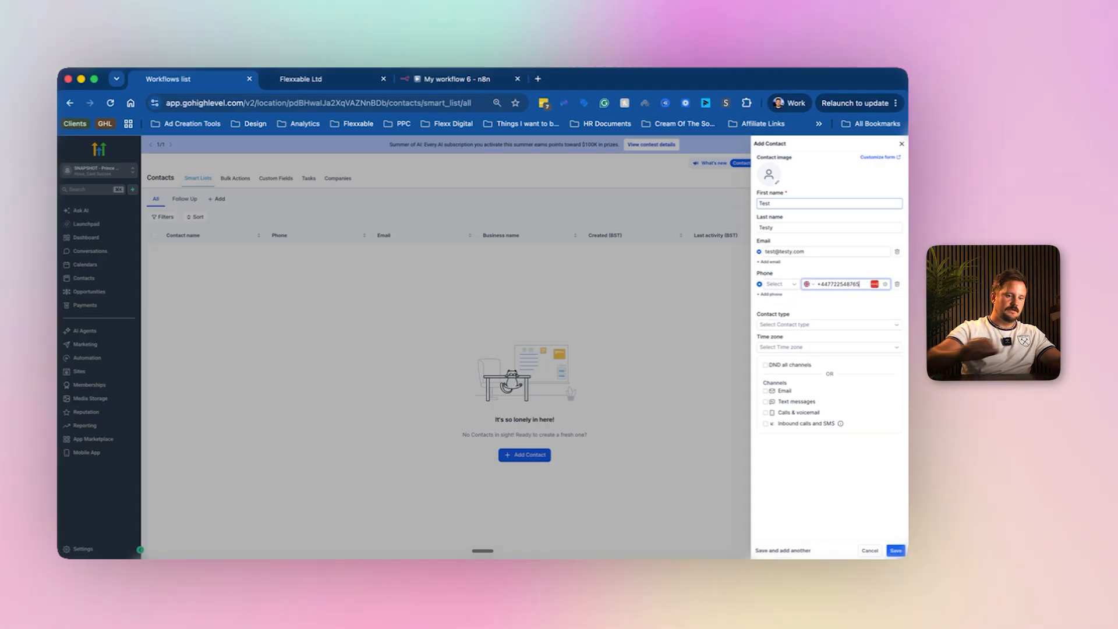
{"action": "left_click", "coordinate": [896, 550]}
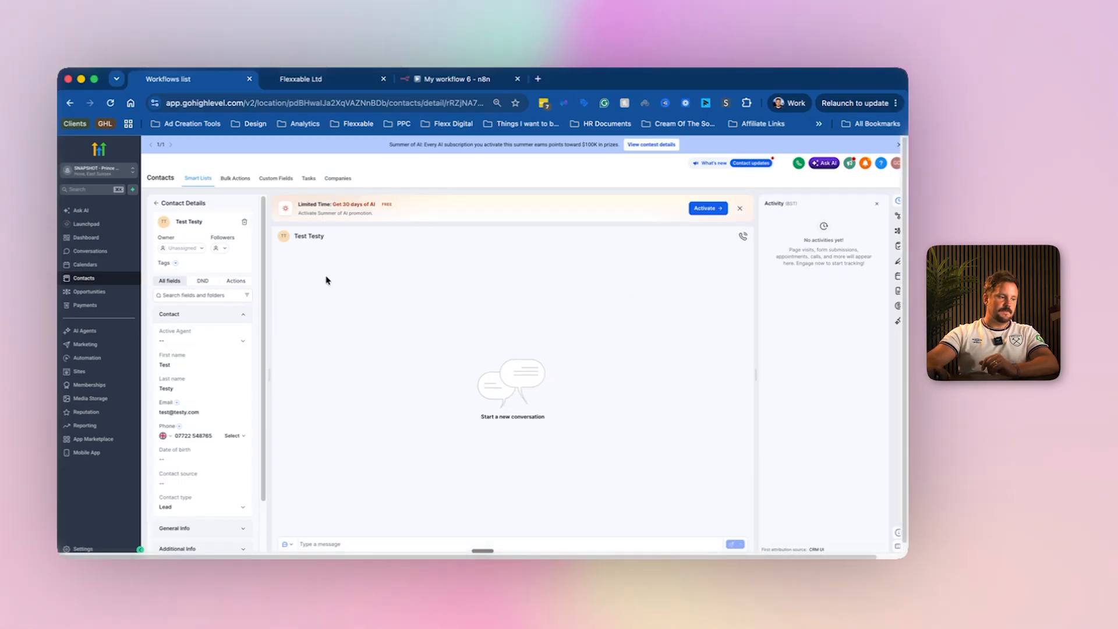
Enrol the test contact in the Test N8n workflow from its workflows section.
{"action": "left_click", "coordinate": [237, 282]}
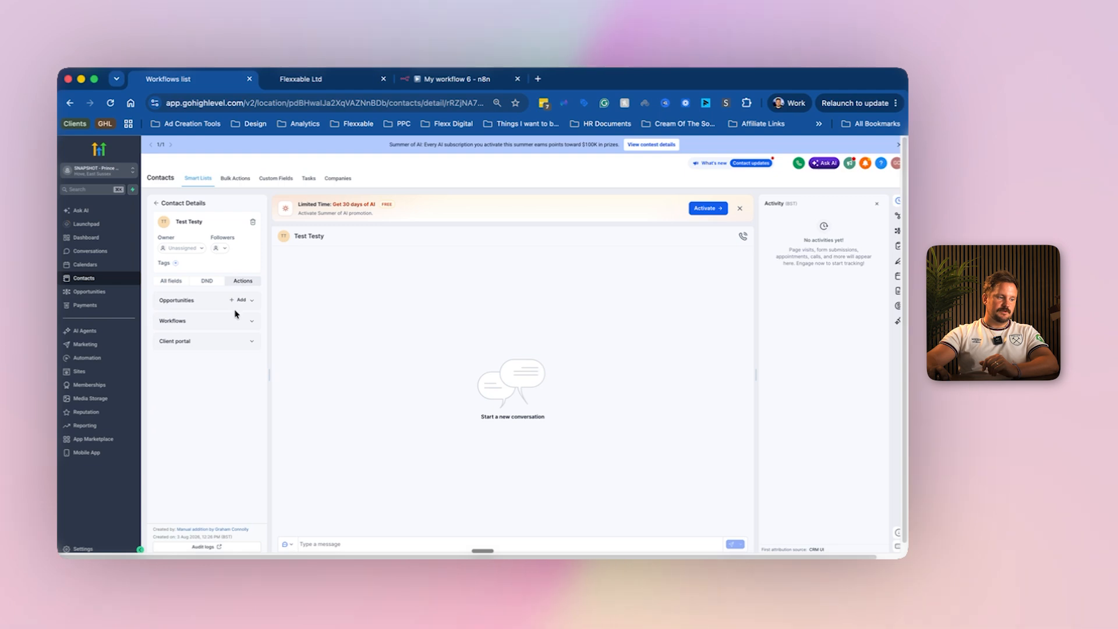
{"action": "left_click", "coordinate": [253, 322]}
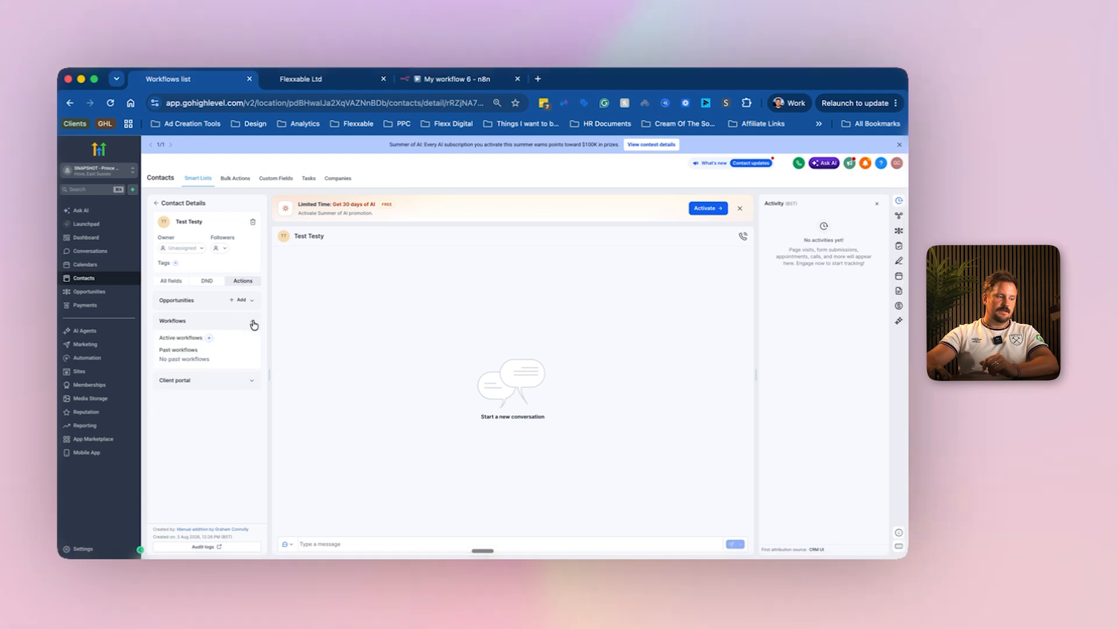
{"action": "left_click", "coordinate": [211, 339]}
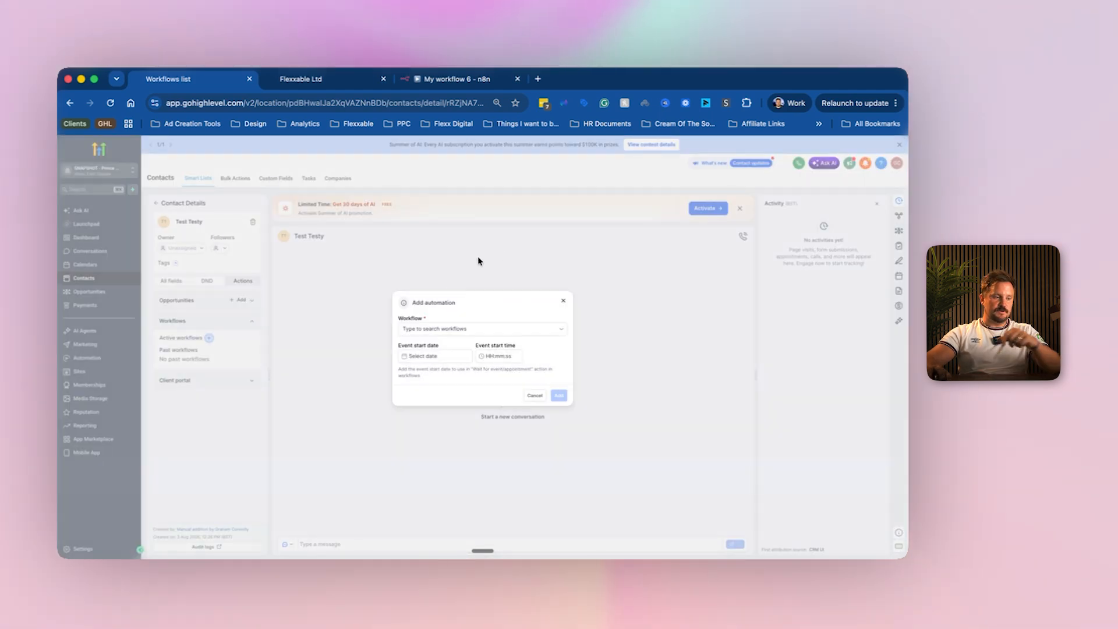
{"action": "left_click", "coordinate": [465, 330]}
{"action": "type", "text": "test"}
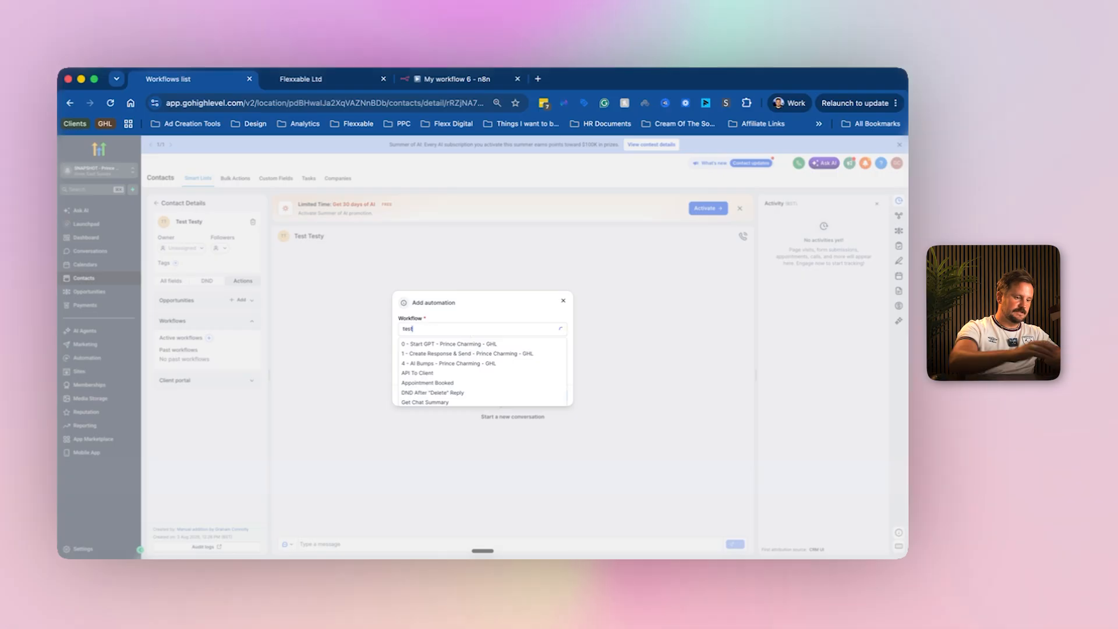
{"action": "left_click", "coordinate": [416, 345]}
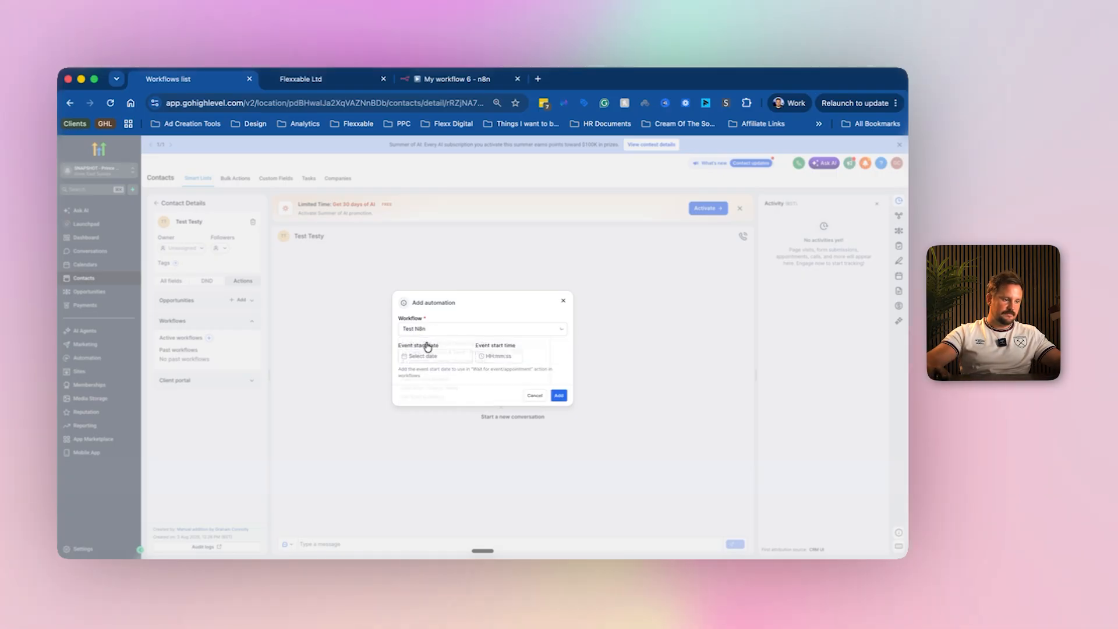
{"action": "left_click", "coordinate": [559, 396]}
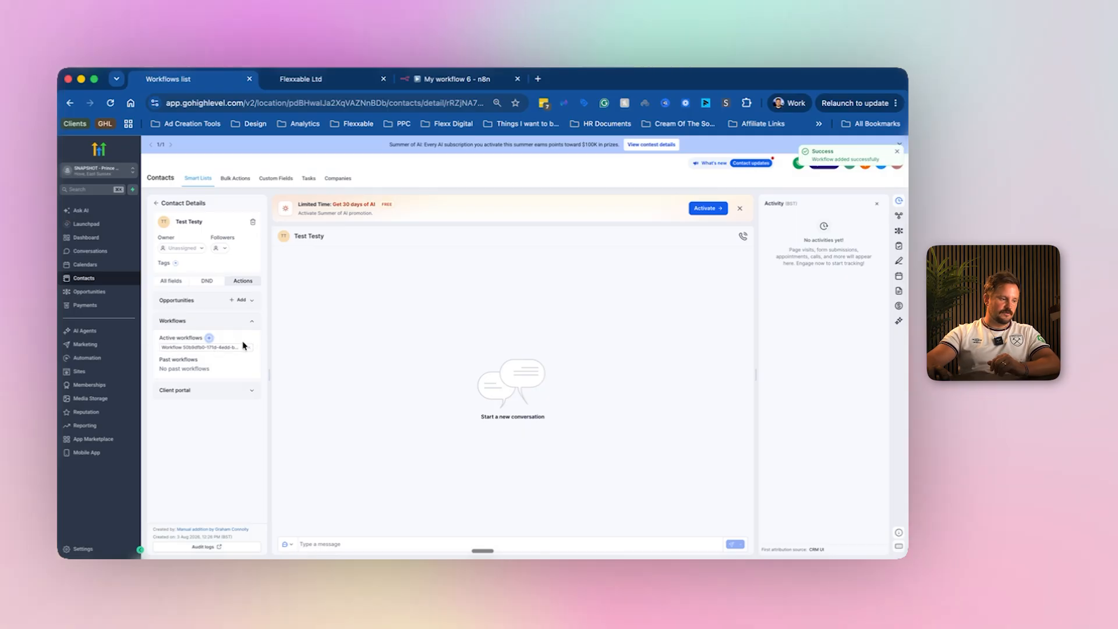
Remove the contact from its active workflow and return to the listening n8n webhook.
{"action": "left_click", "coordinate": [250, 348]}
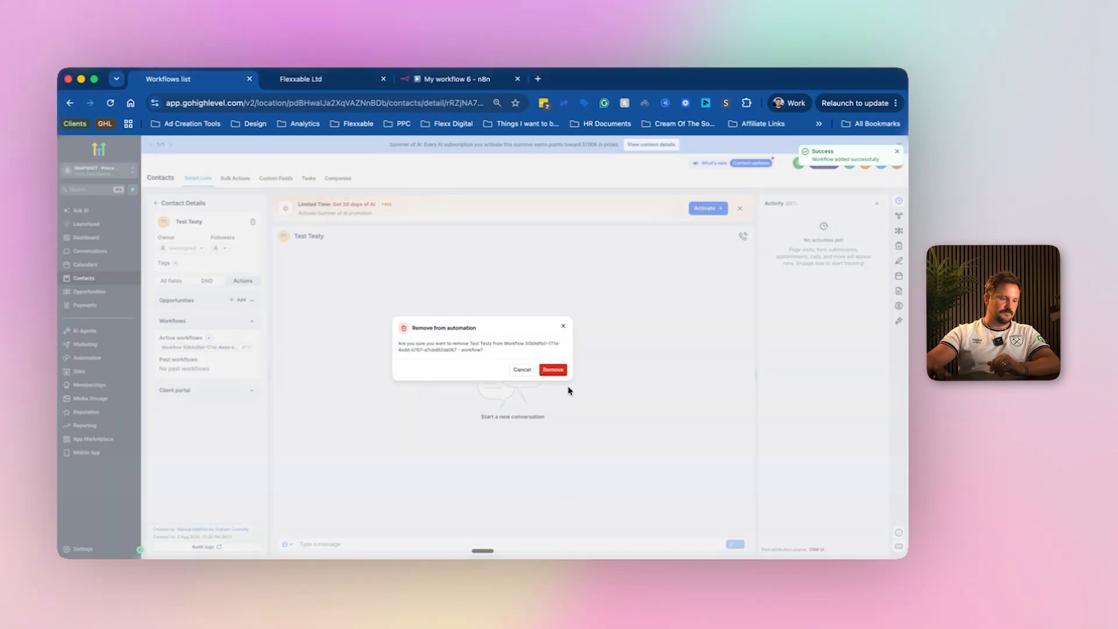
{"action": "left_click", "coordinate": [548, 369]}
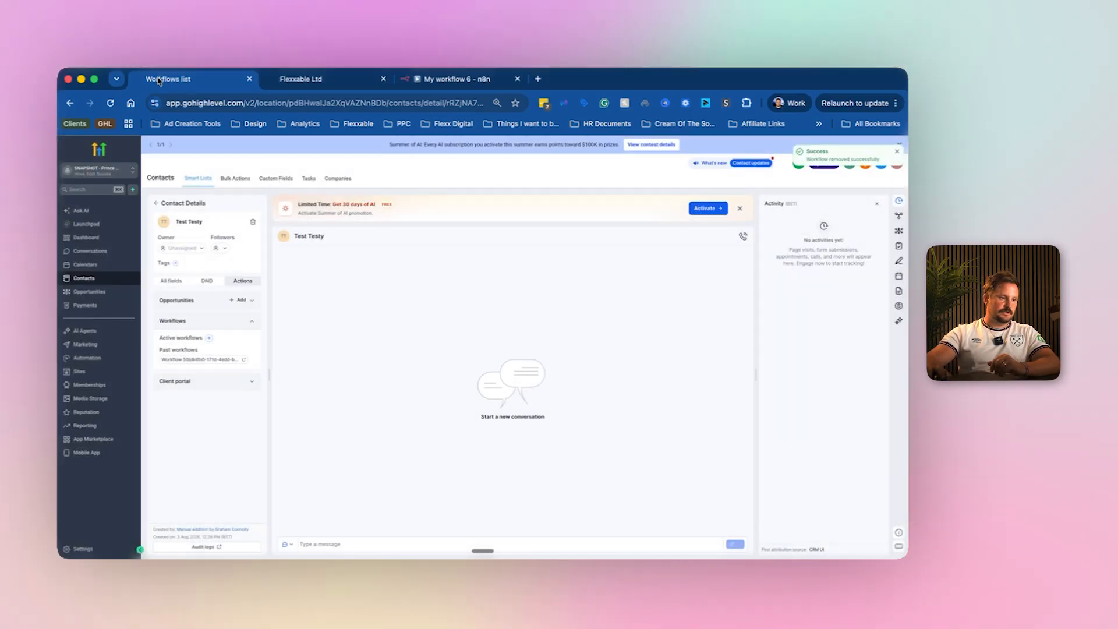
{"action": "left_click", "coordinate": [452, 79]}
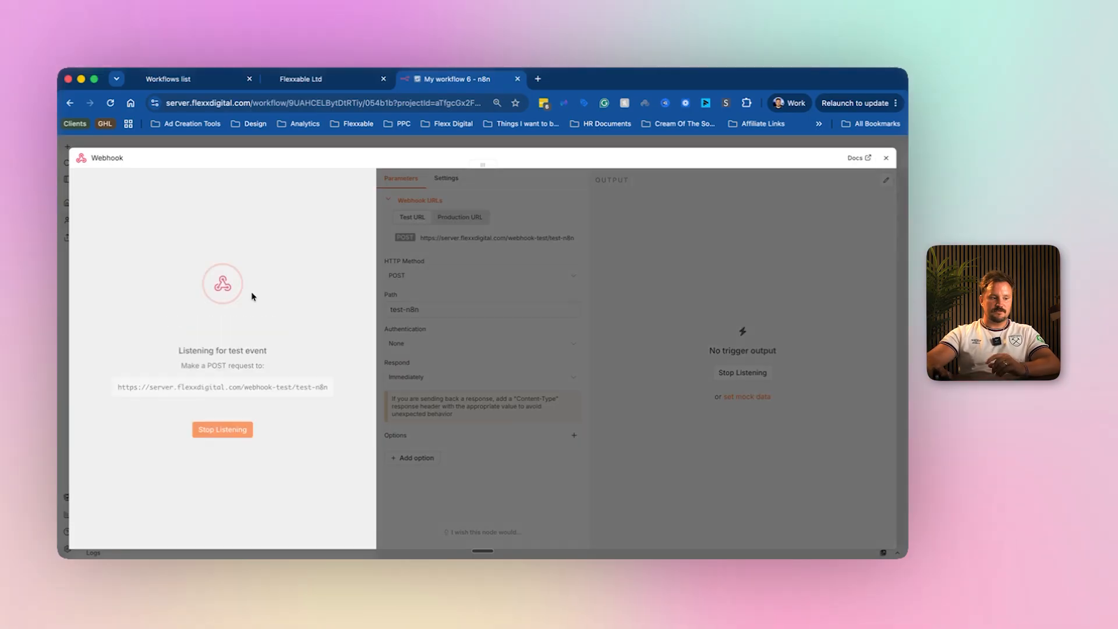
Re-add the test contact to Test N8n, then check the event n8n received.
{"action": "left_click", "coordinate": [146, 80]}
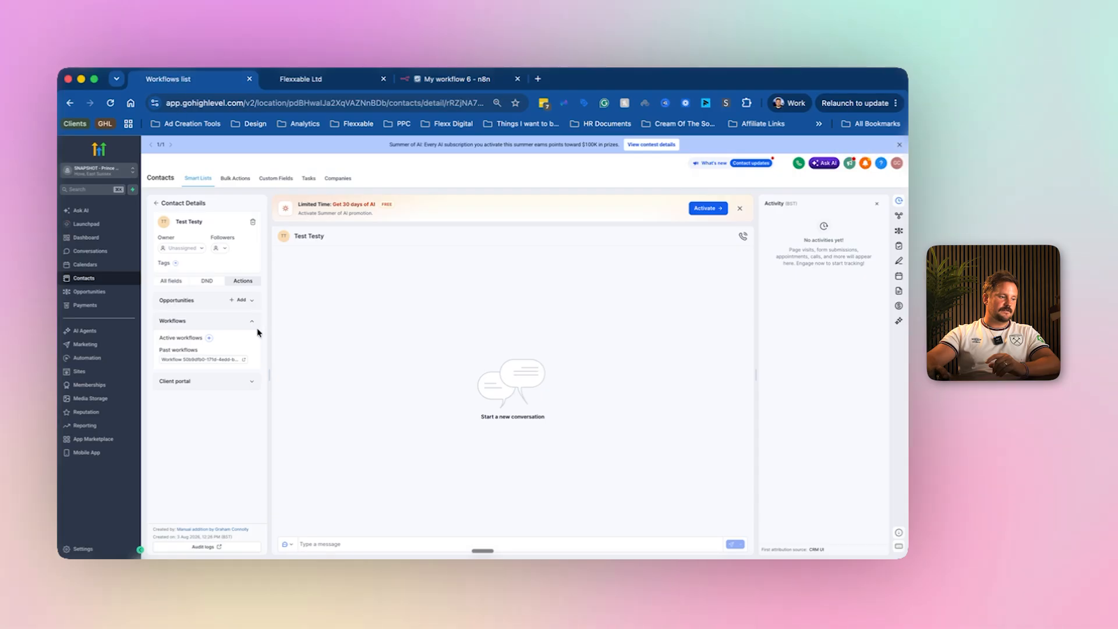
{"action": "left_click", "coordinate": [209, 339]}
{"action": "left_click", "coordinate": [446, 330]}
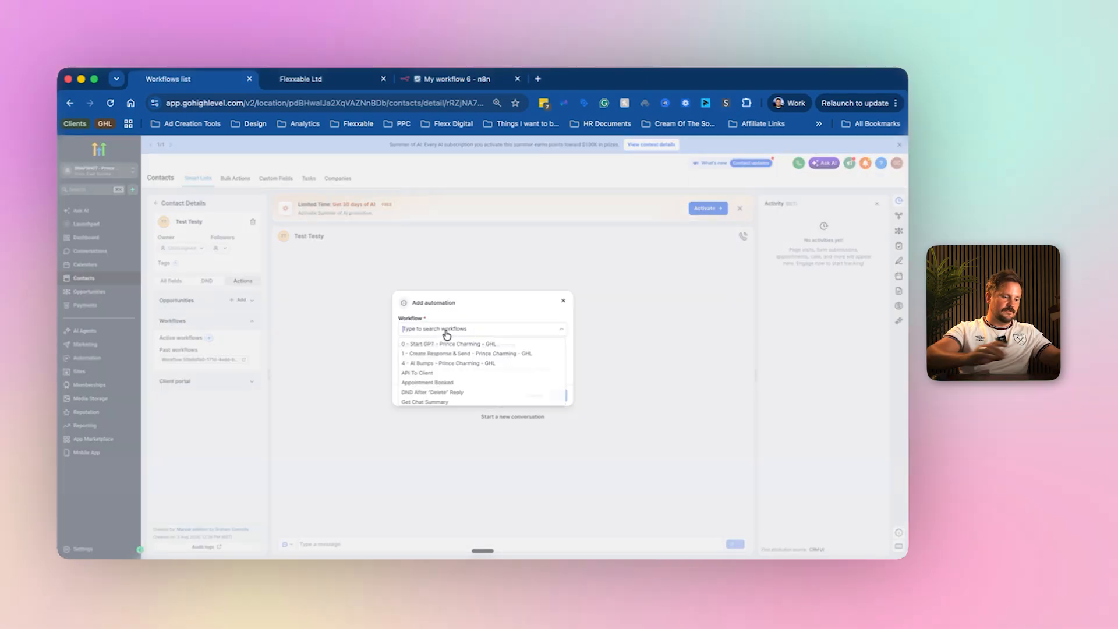
{"action": "type", "text": "test"}
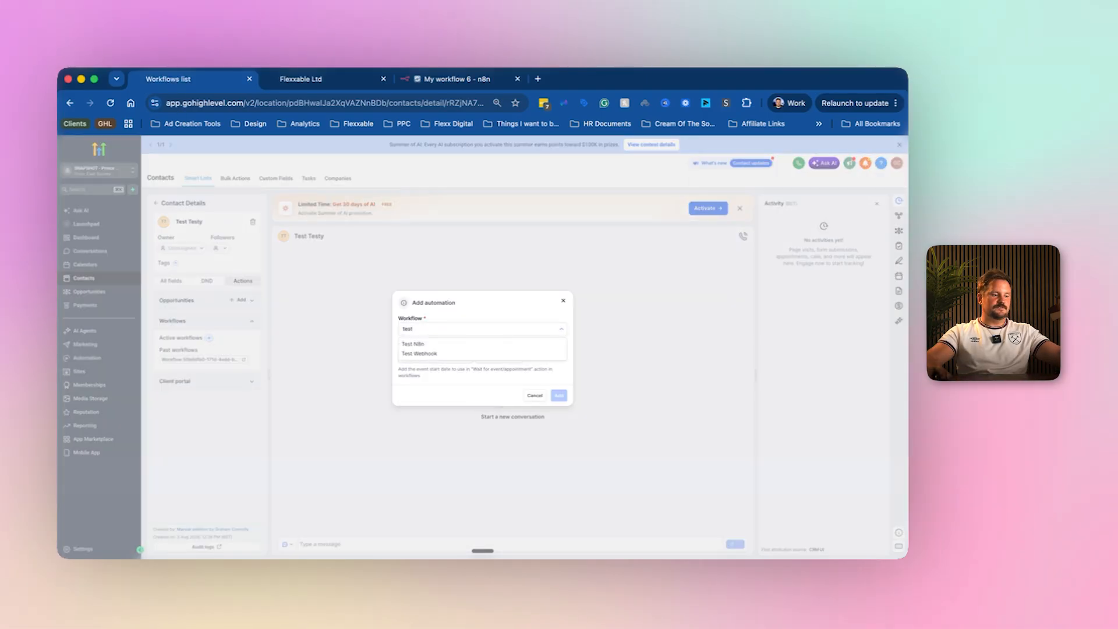
{"action": "left_click", "coordinate": [438, 344]}
{"action": "left_click", "coordinate": [561, 396]}
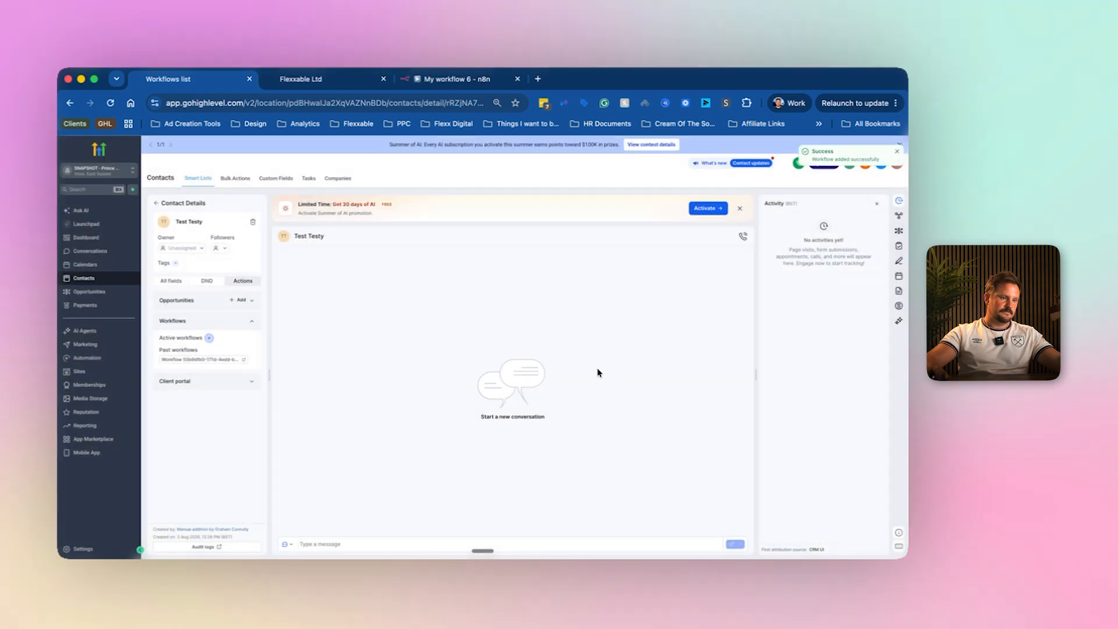
{"action": "left_click", "coordinate": [452, 68]}
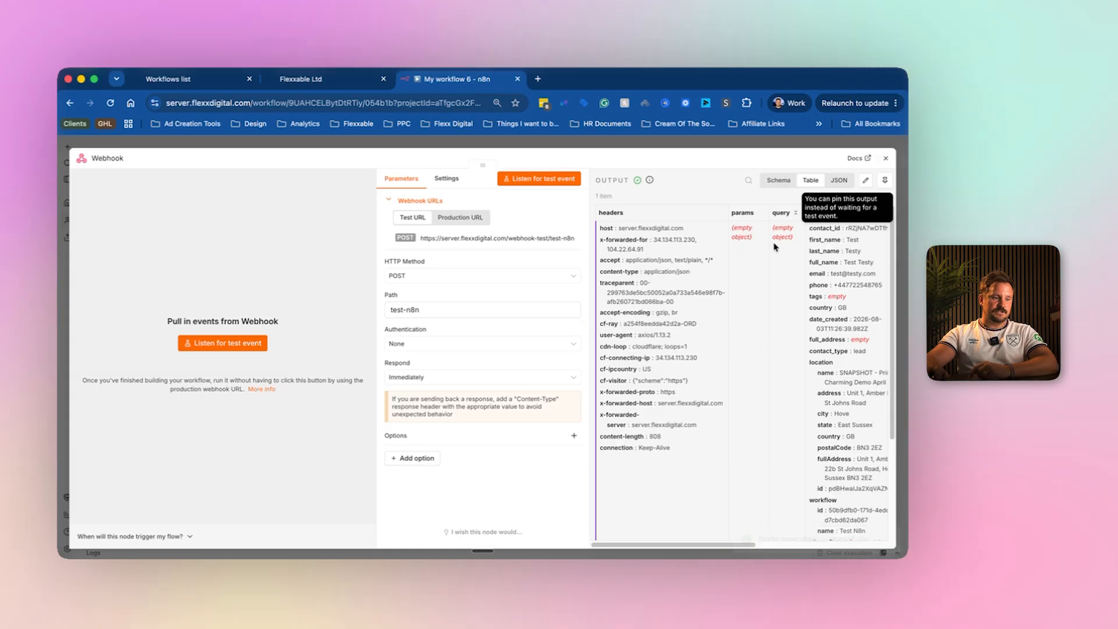
Scroll through the webhook's received contact data and go back to the Workflows overview.
{"action": "scroll", "coordinate": [821, 384], "scroll_direction": "right", "scroll_amount": 2}
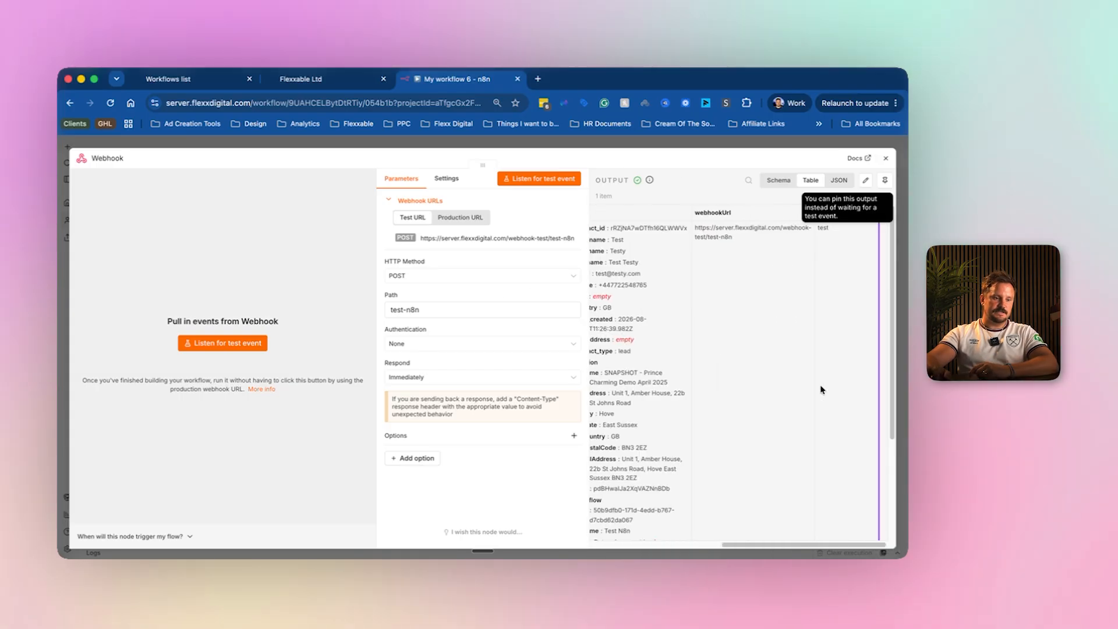
{"action": "scroll", "coordinate": [818, 379], "scroll_direction": "left", "scroll_amount": 6}
{"action": "scroll", "coordinate": [696, 365], "scroll_direction": "left", "scroll_amount": 3}
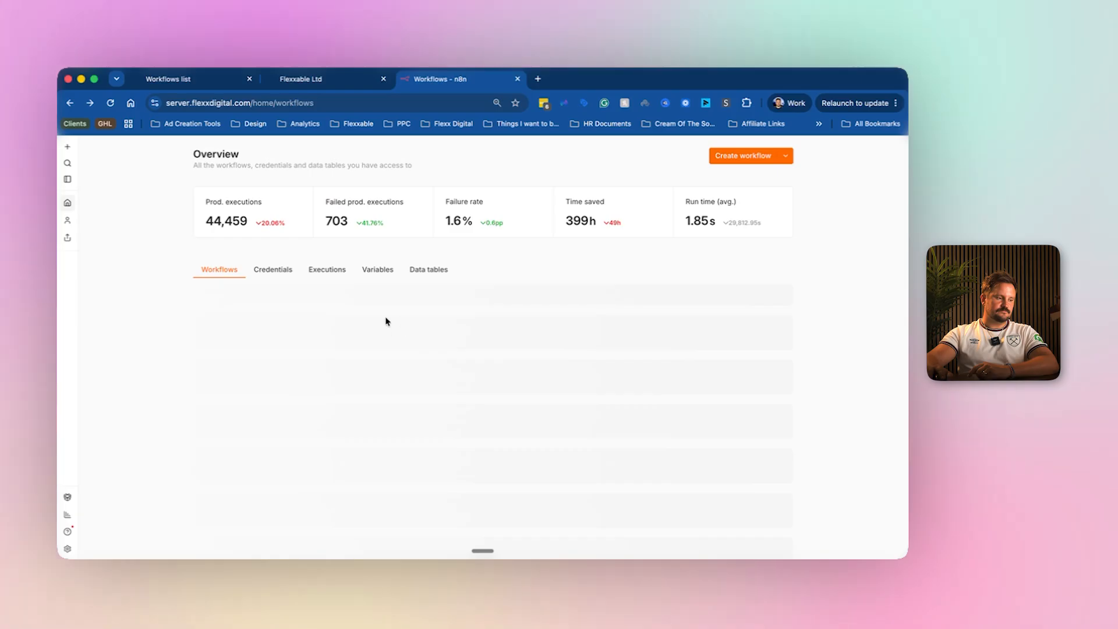
Open My workflow 6 and attach an HTTP Request node, found by searching 'https', after the Webhook.
{"action": "left_click", "coordinate": [266, 320]}
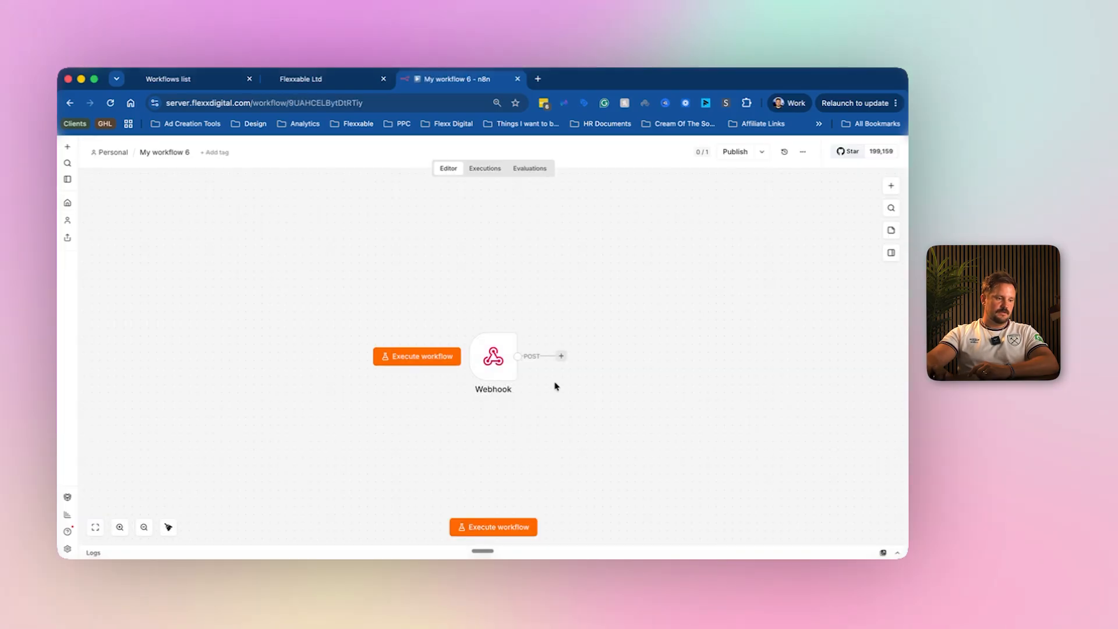
{"action": "scroll", "coordinate": [489, 364], "scroll_direction": "right", "scroll_amount": 3}
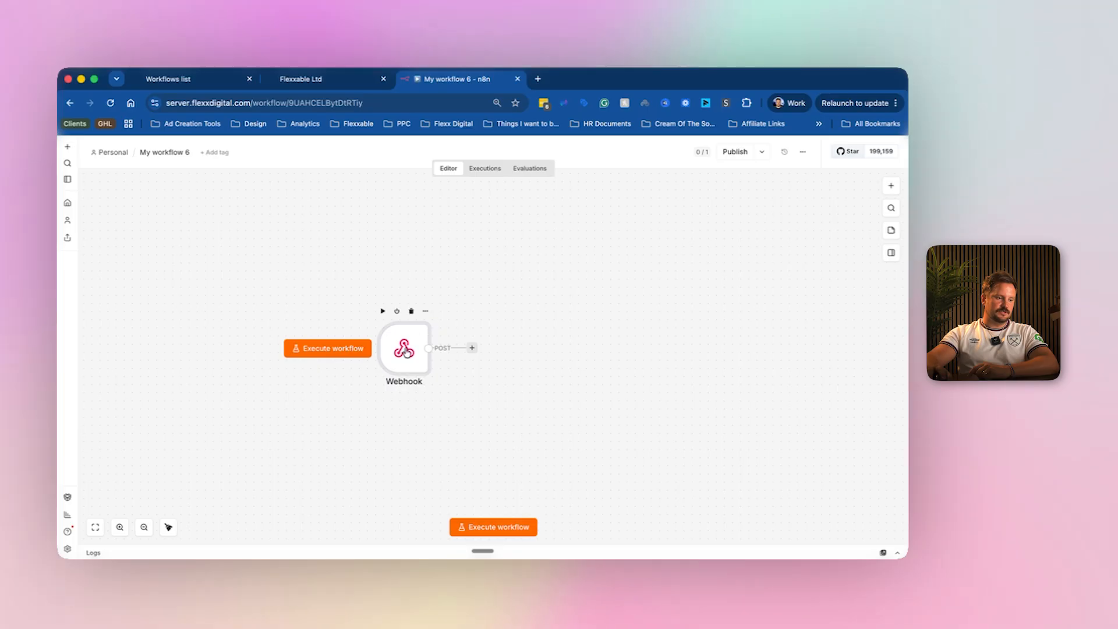
{"action": "left_click", "coordinate": [469, 348]}
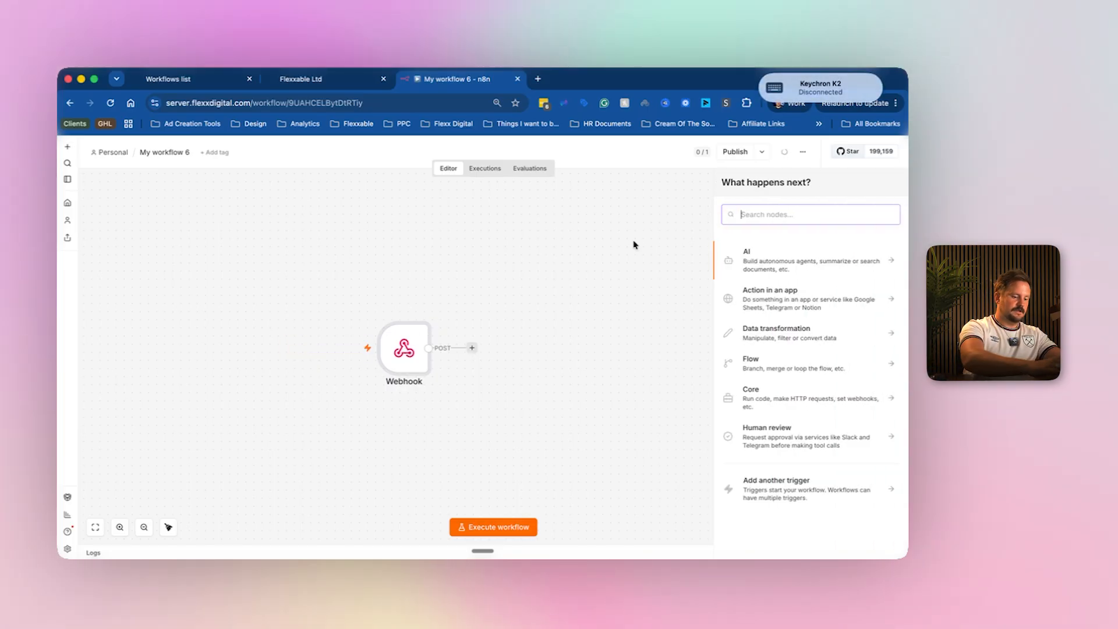
{"action": "type", "text": "https"}
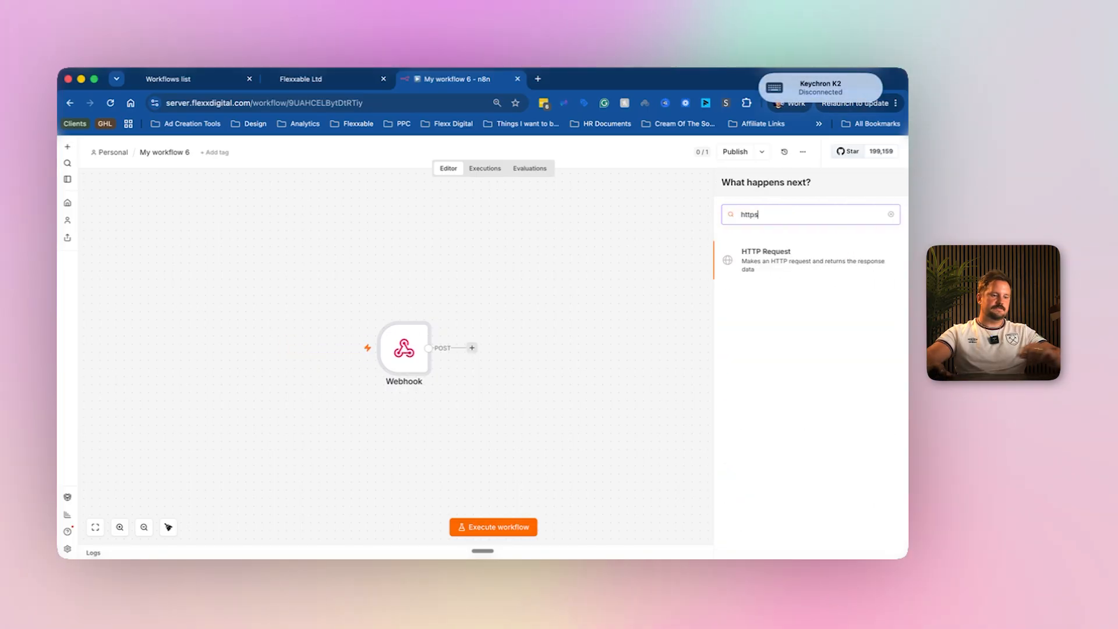
{"action": "left_click", "coordinate": [751, 258]}
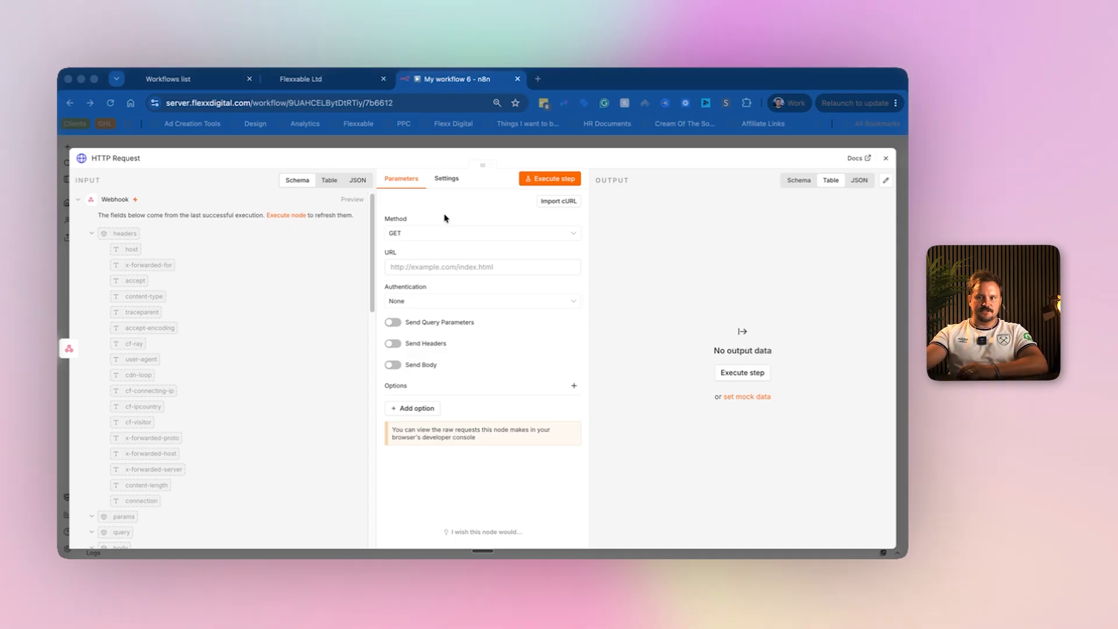
Choose POST in the HTTP Request node's Method dropdown.
{"action": "left_click", "coordinate": [421, 234]}
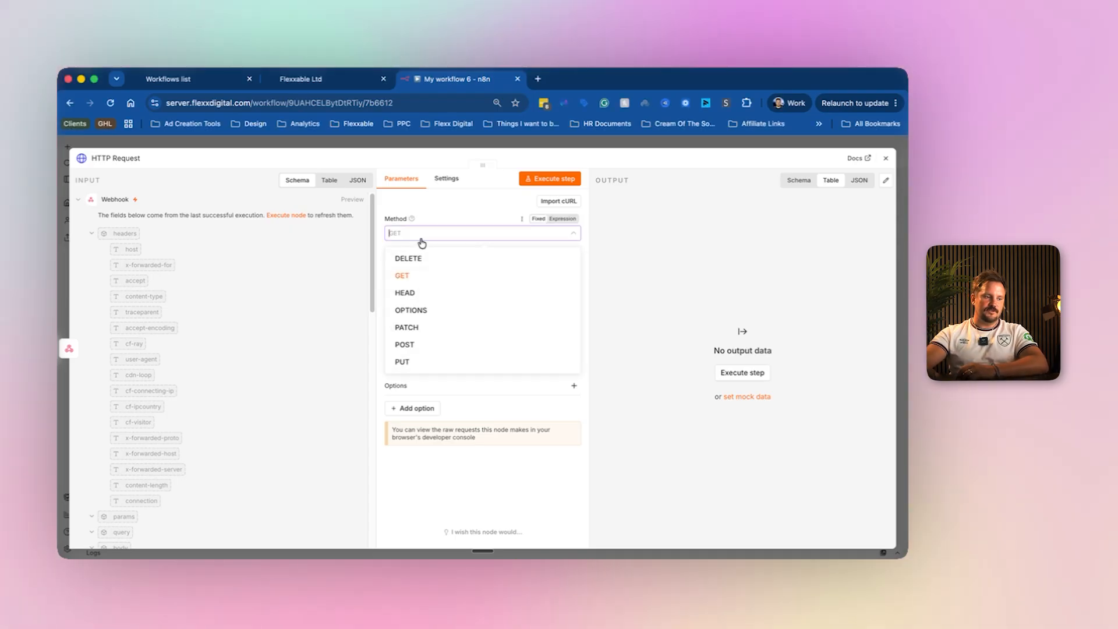
{"action": "left_click", "coordinate": [420, 344]}
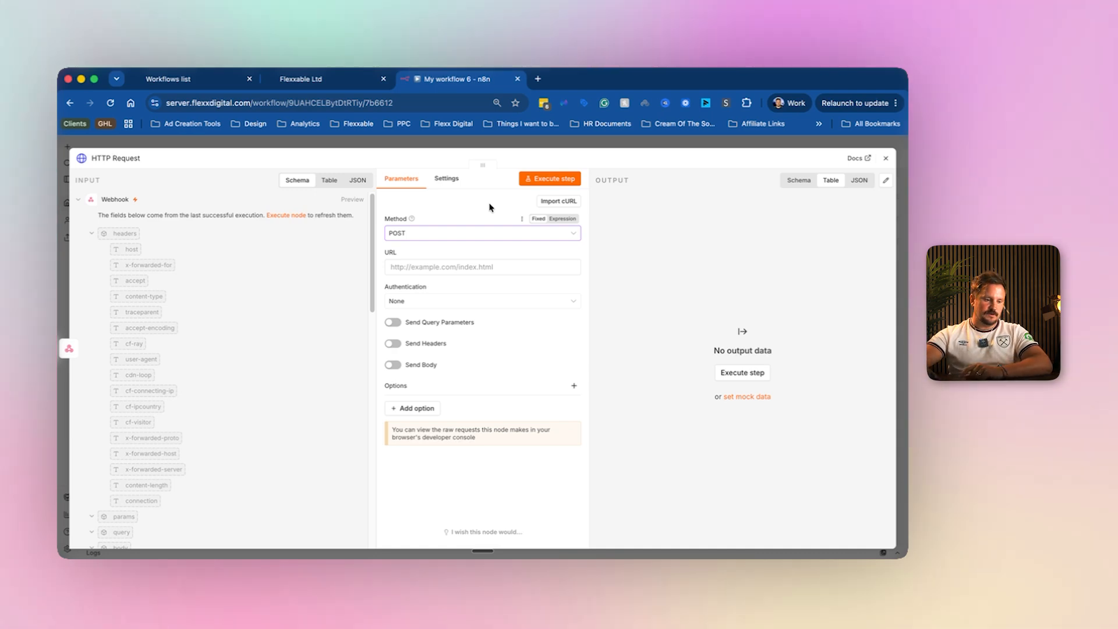
{"action": "left_click", "coordinate": [712, 552]}
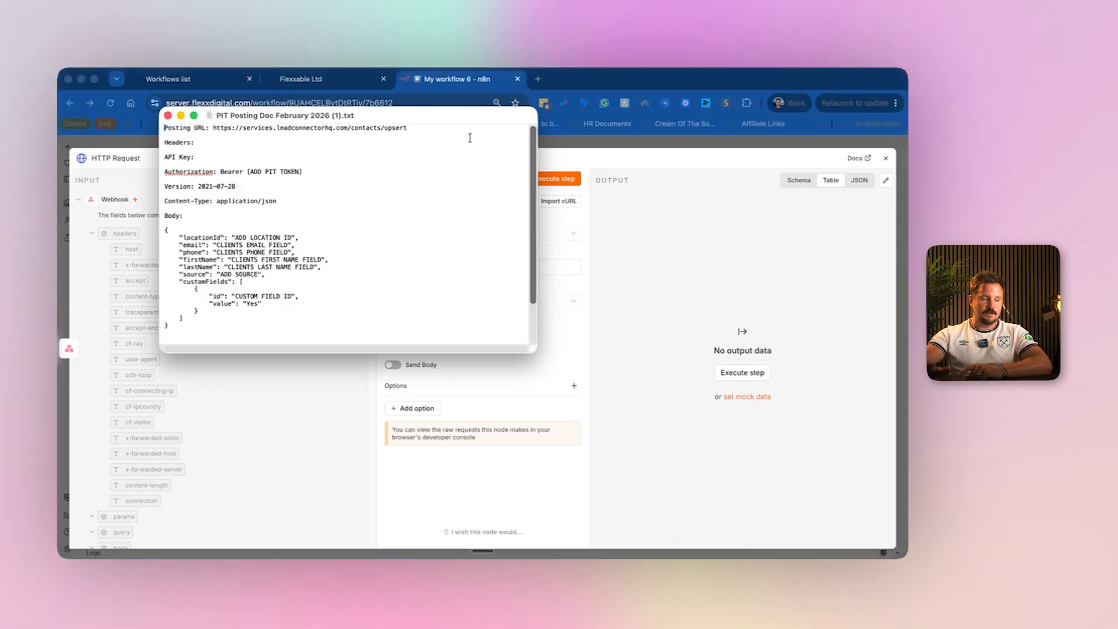
{"action": "left_click_drag", "start_coordinate": [278, 114], "coordinate": [638, 118]}
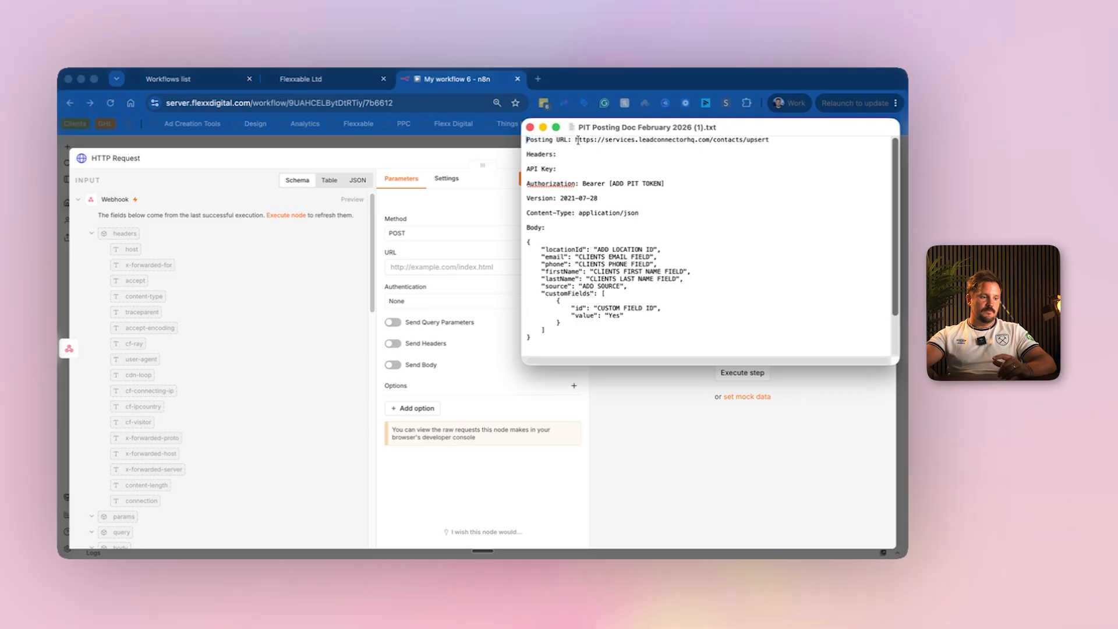
{"action": "left_click_drag", "start_coordinate": [576, 143], "coordinate": [768, 138]}
{"action": "key", "text": "super+c"}
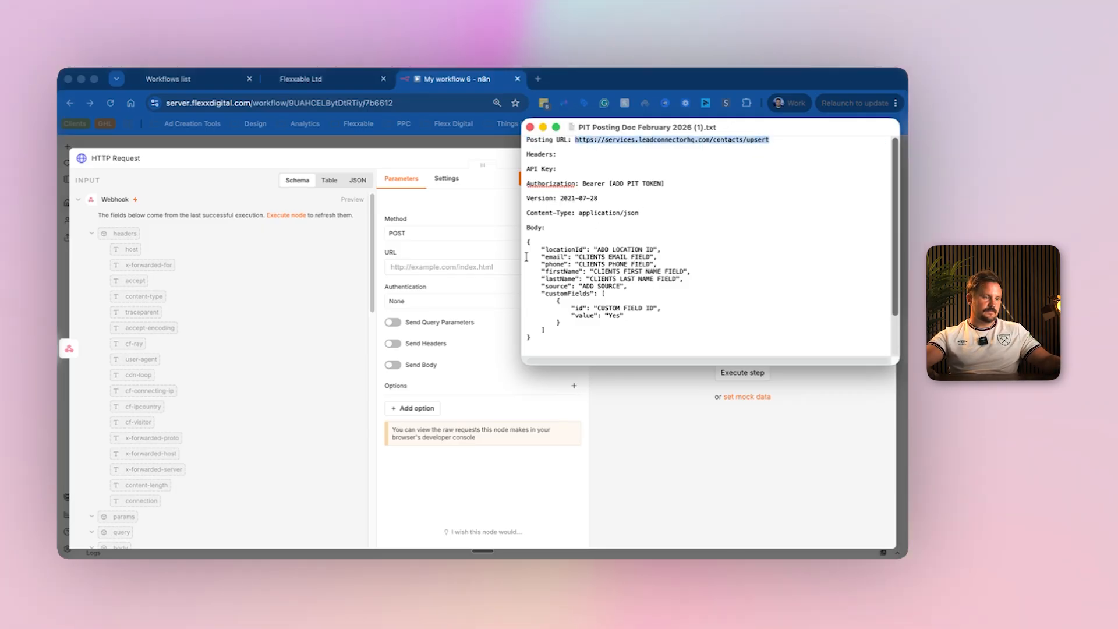
{"action": "left_click", "coordinate": [442, 232]}
{"action": "left_click", "coordinate": [404, 345]}
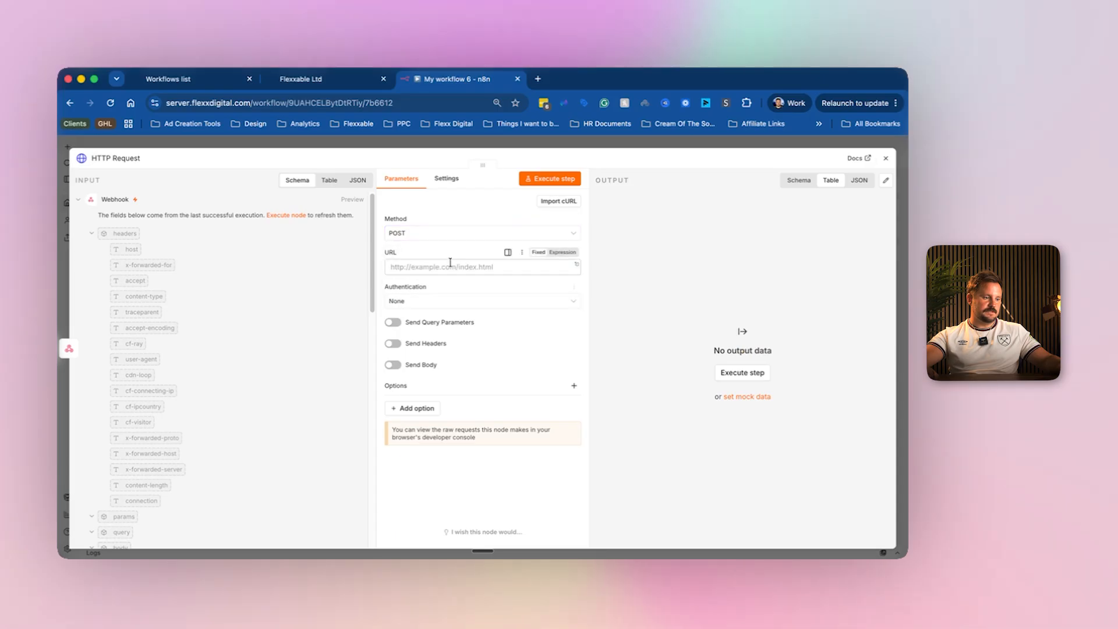
{"action": "left_click", "coordinate": [441, 266]}
{"action": "key", "text": "super+v"}
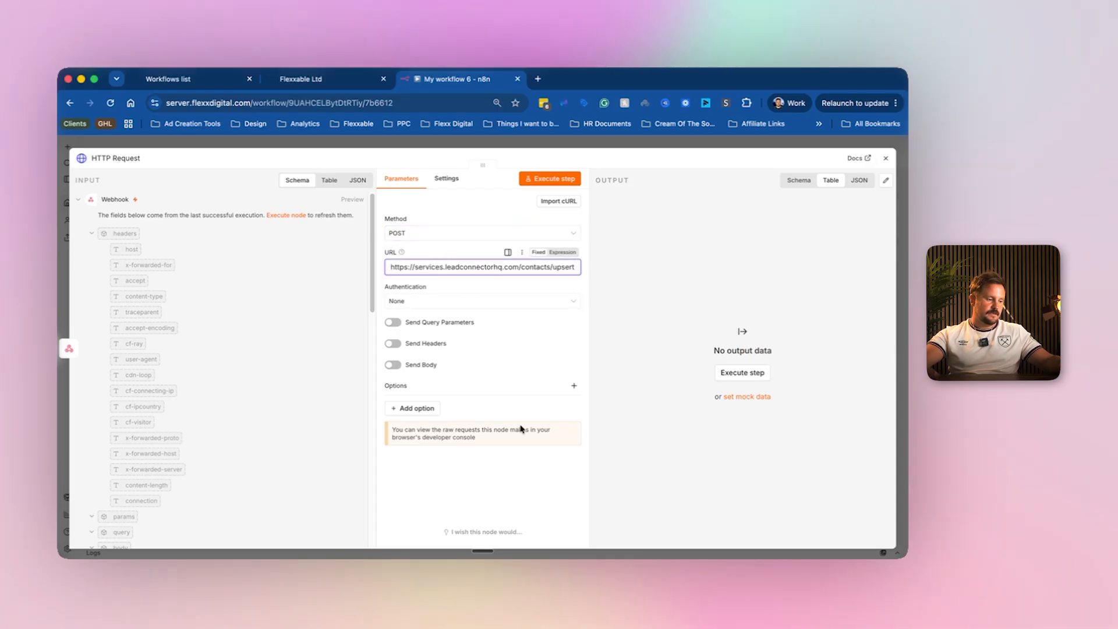
{"action": "left_click", "coordinate": [695, 559]}
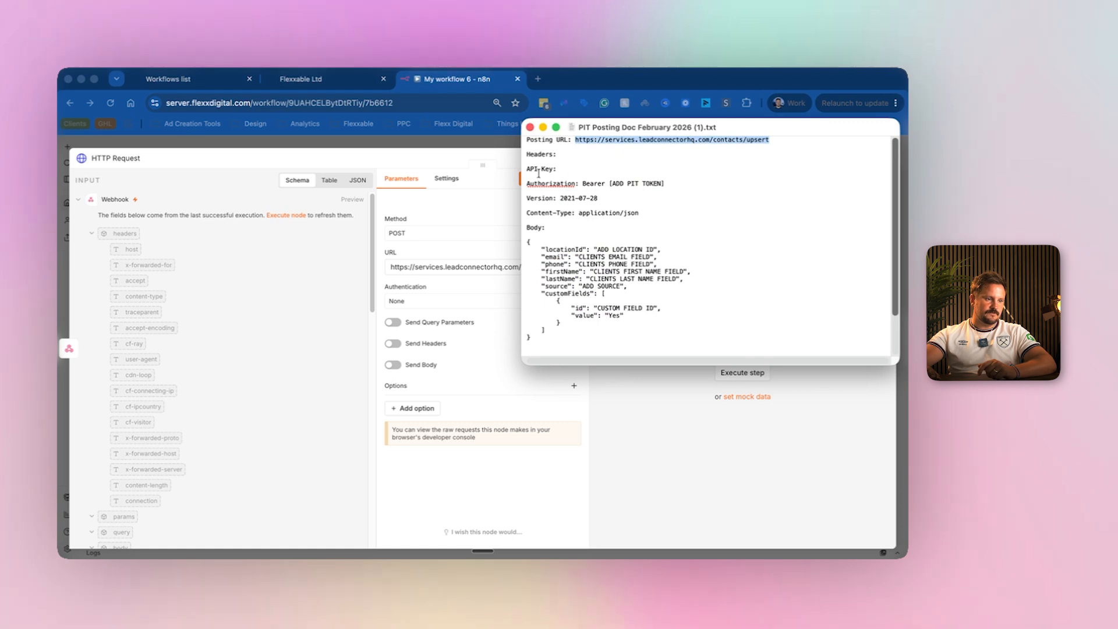
{"action": "left_click", "coordinate": [472, 372]}
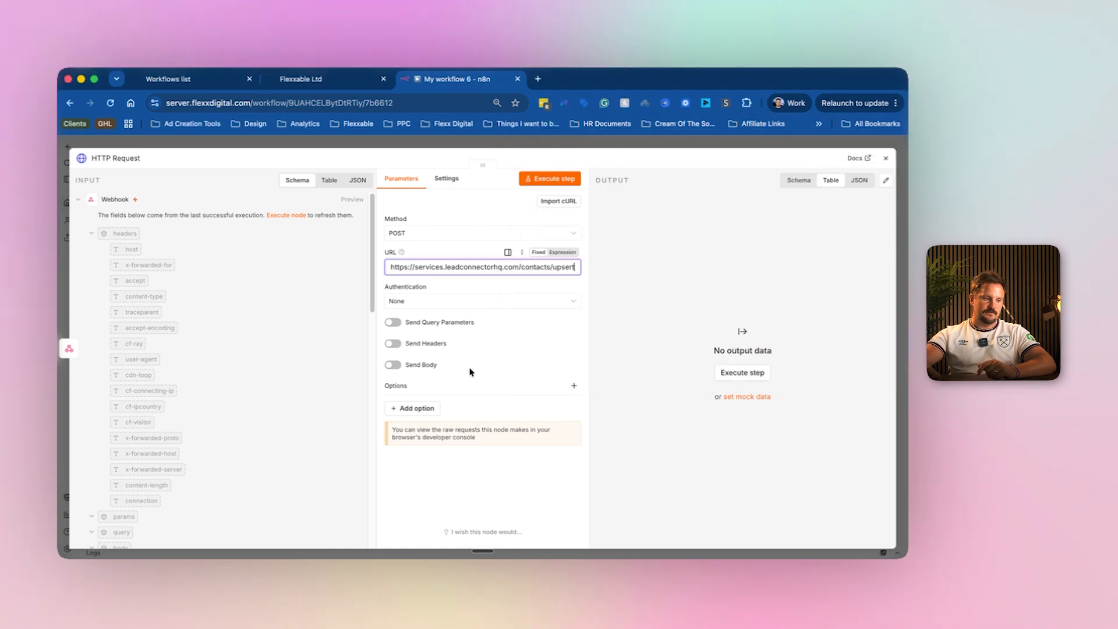
Turn on Send Headers in the HTTP Request node and bring up the PIT posting notes.
{"action": "left_click", "coordinate": [390, 344]}
{"action": "scroll", "coordinate": [443, 418], "scroll_direction": "down", "scroll_amount": 2}
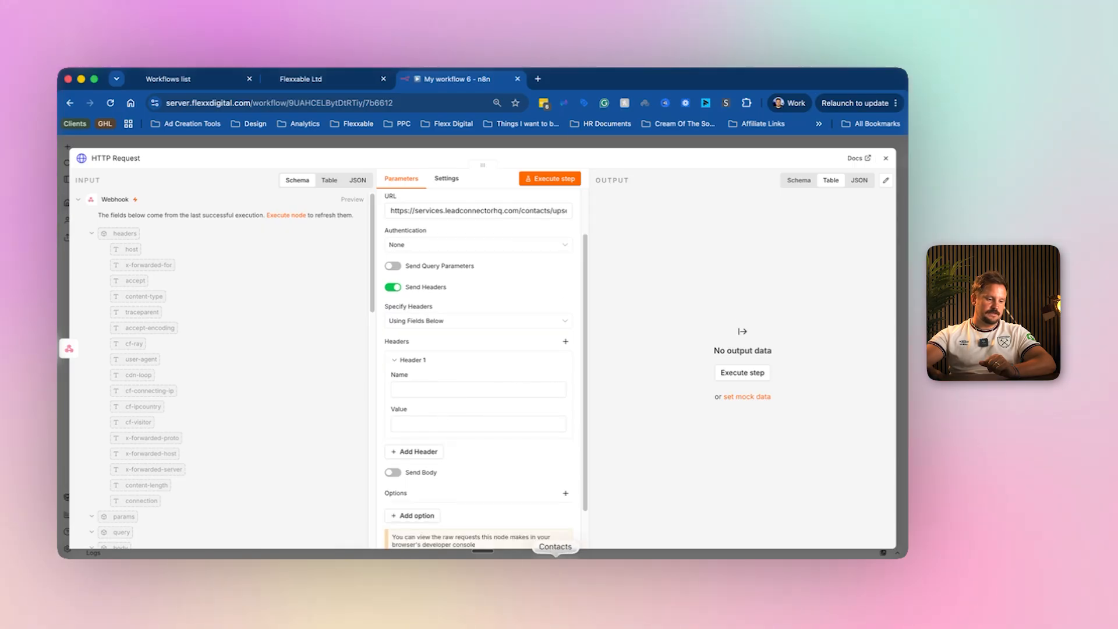
{"action": "left_click", "coordinate": [581, 554]}
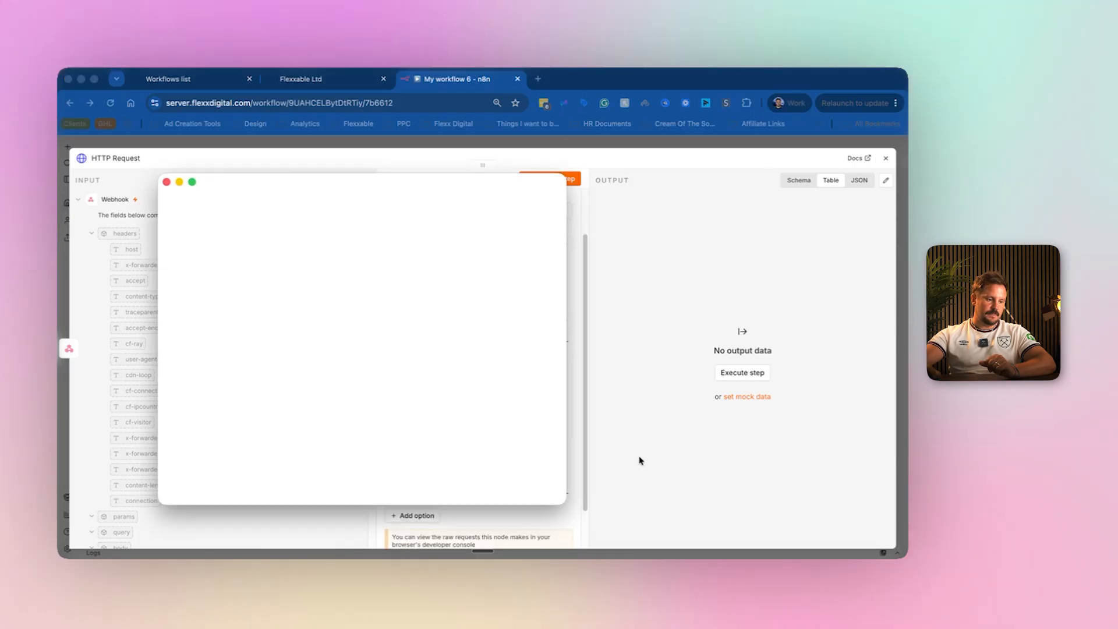
{"action": "left_click", "coordinate": [164, 180]}
{"action": "left_click", "coordinate": [712, 573]}
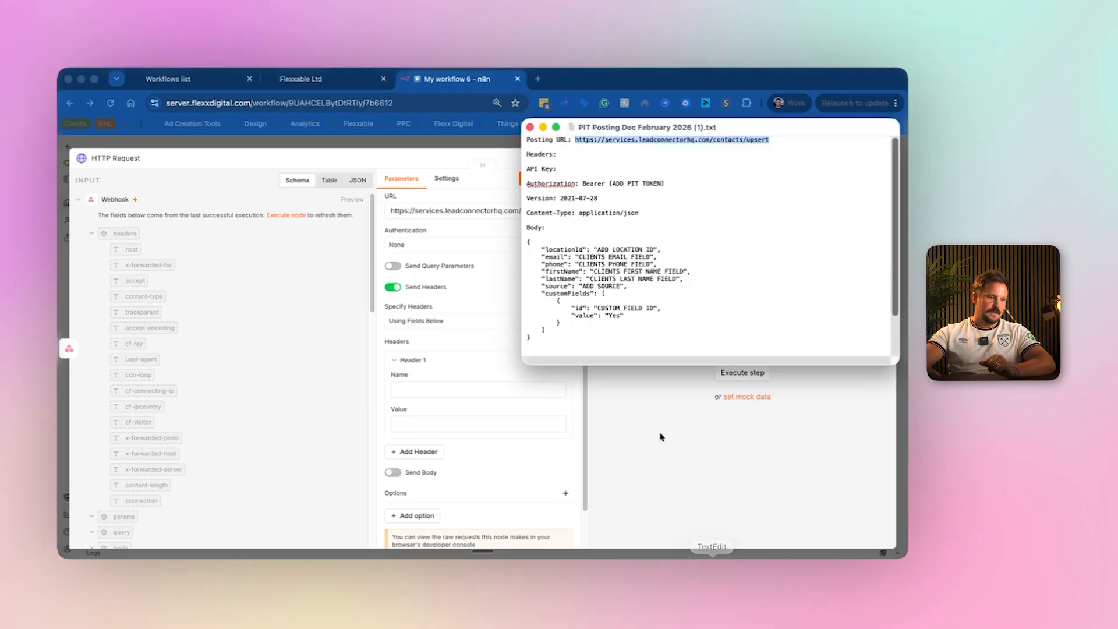
Paste Authorization from the notes as Header 1's name and set its value to Bearer.
{"action": "left_click_drag", "start_coordinate": [574, 183], "coordinate": [525, 181]}
{"action": "key", "text": "super+c"}
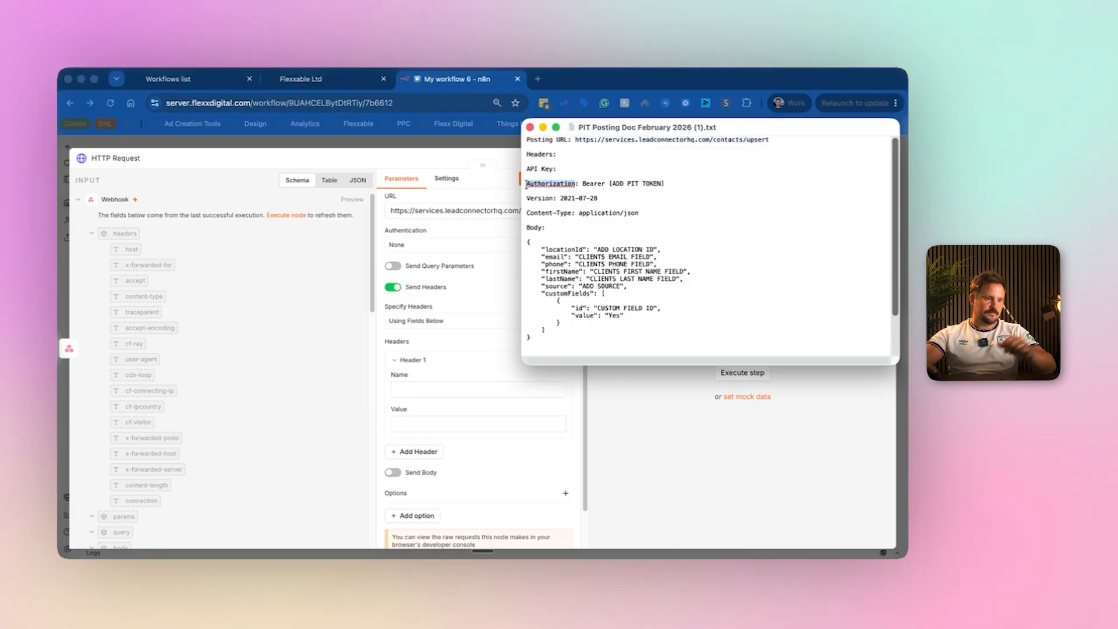
{"action": "left_click", "coordinate": [423, 389]}
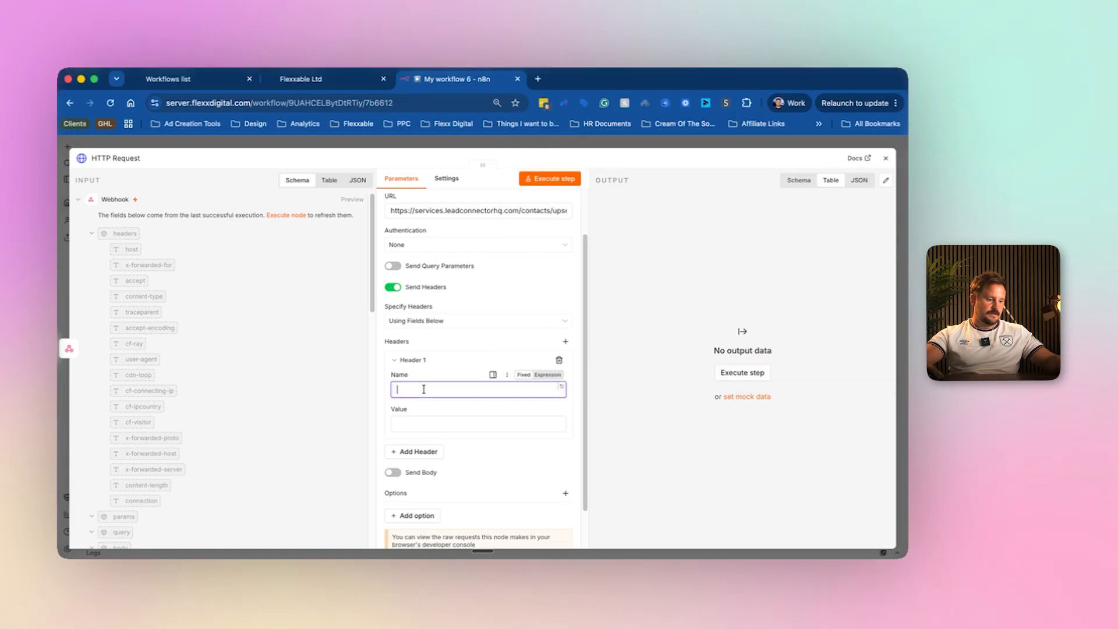
{"action": "key", "text": "super+v"}
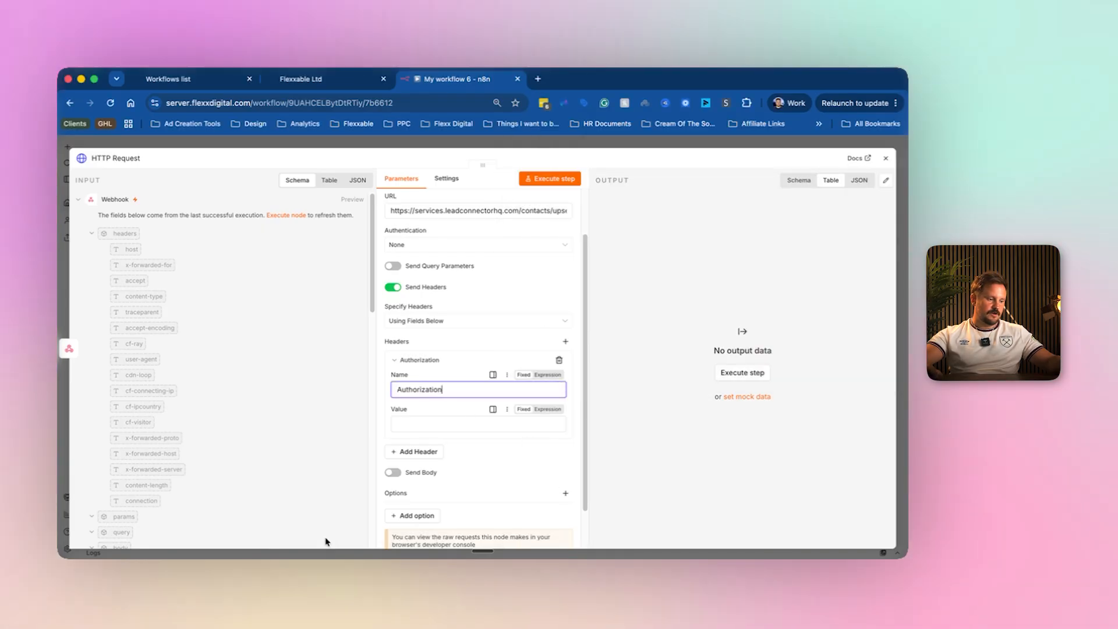
{"action": "left_click", "coordinate": [712, 574]}
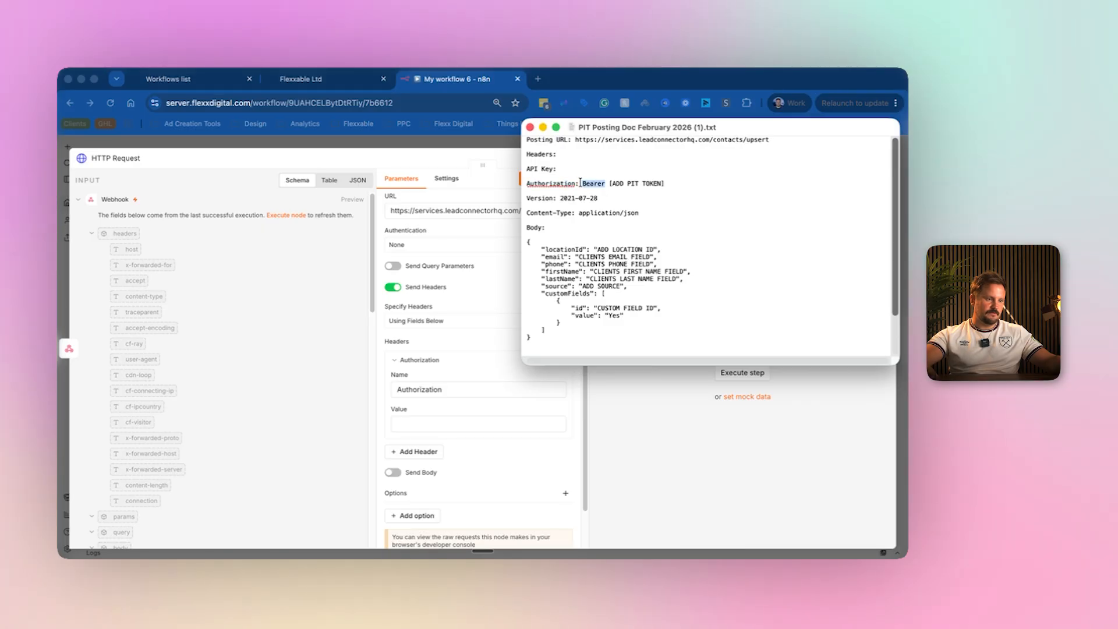
{"action": "left_click", "coordinate": [416, 421]}
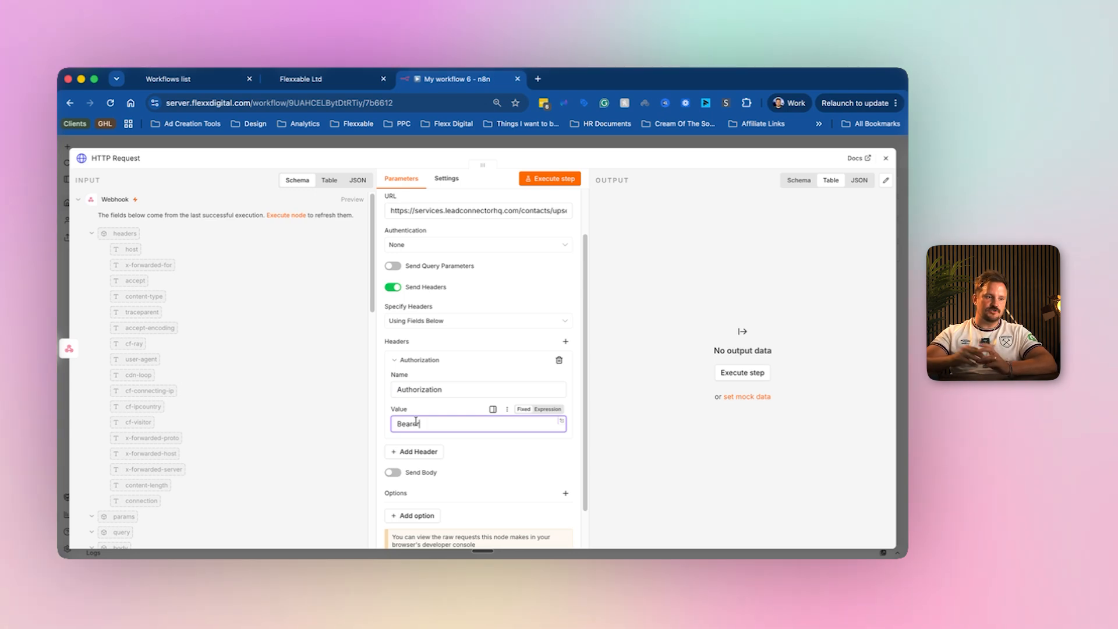
{"action": "left_click", "coordinate": [440, 210]}
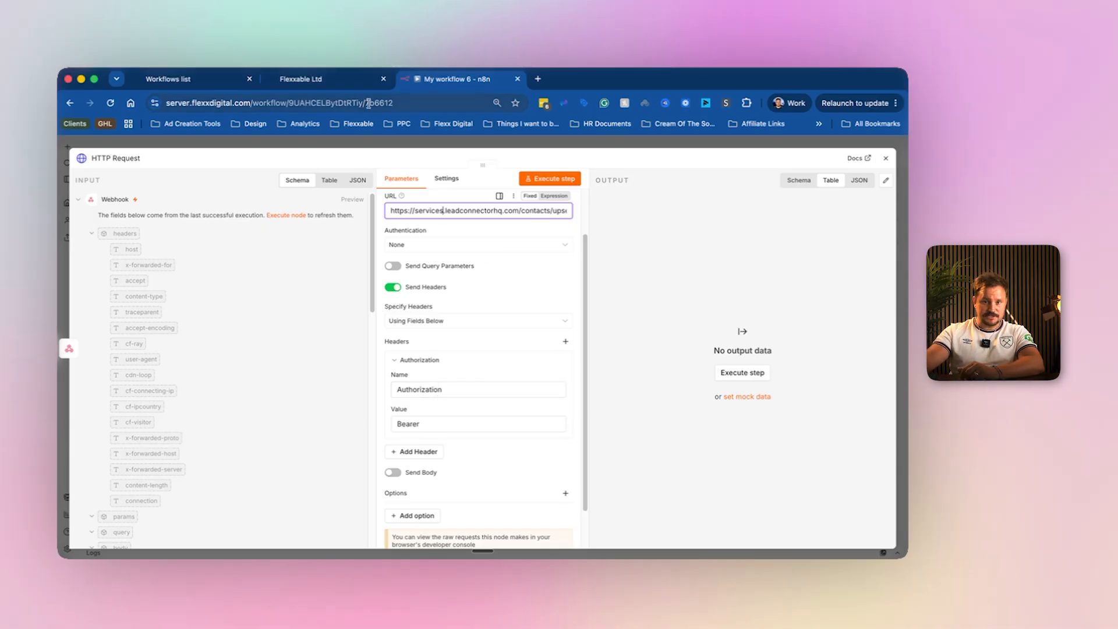
Start a new GoHighLevel private integration named Test N8n from Settings > Private Integrations.
{"action": "left_click", "coordinate": [315, 80]}
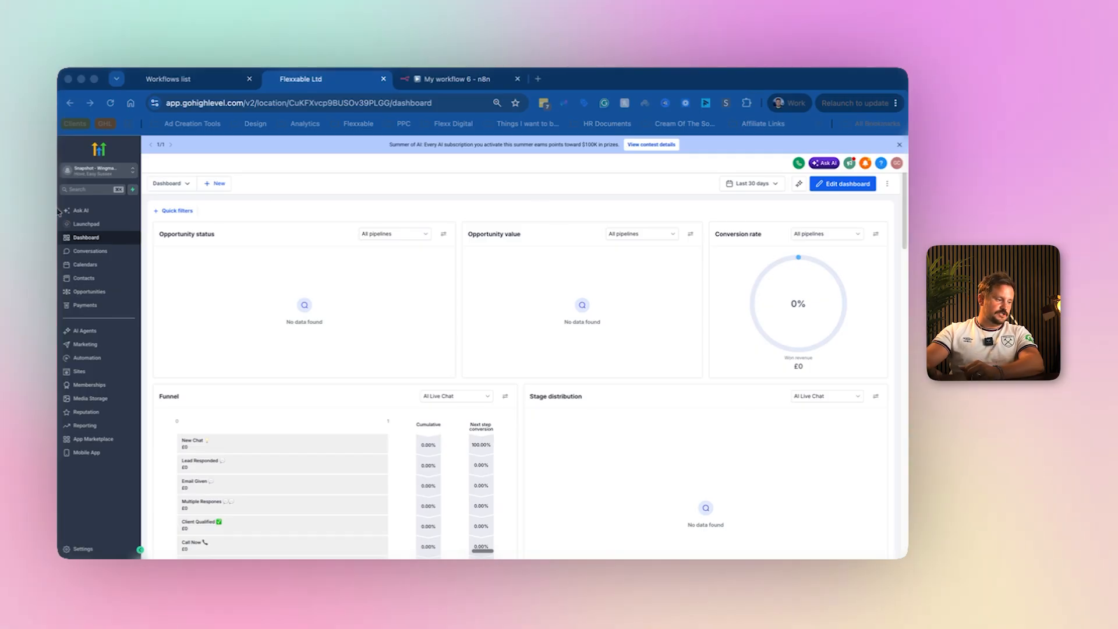
{"action": "left_click", "coordinate": [81, 550]}
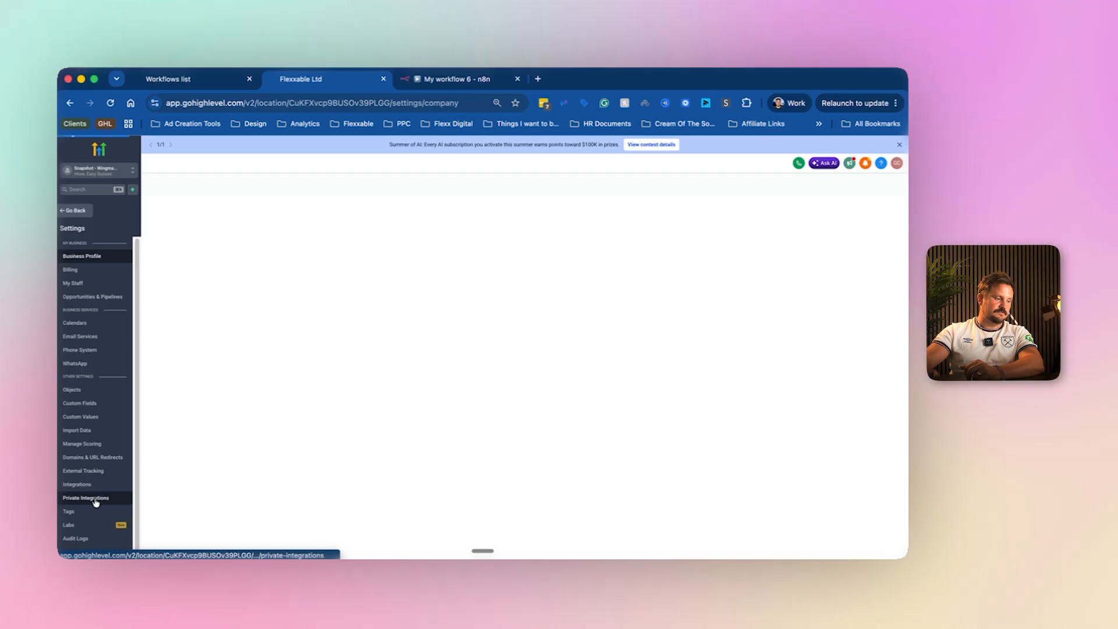
{"action": "left_click", "coordinate": [95, 498]}
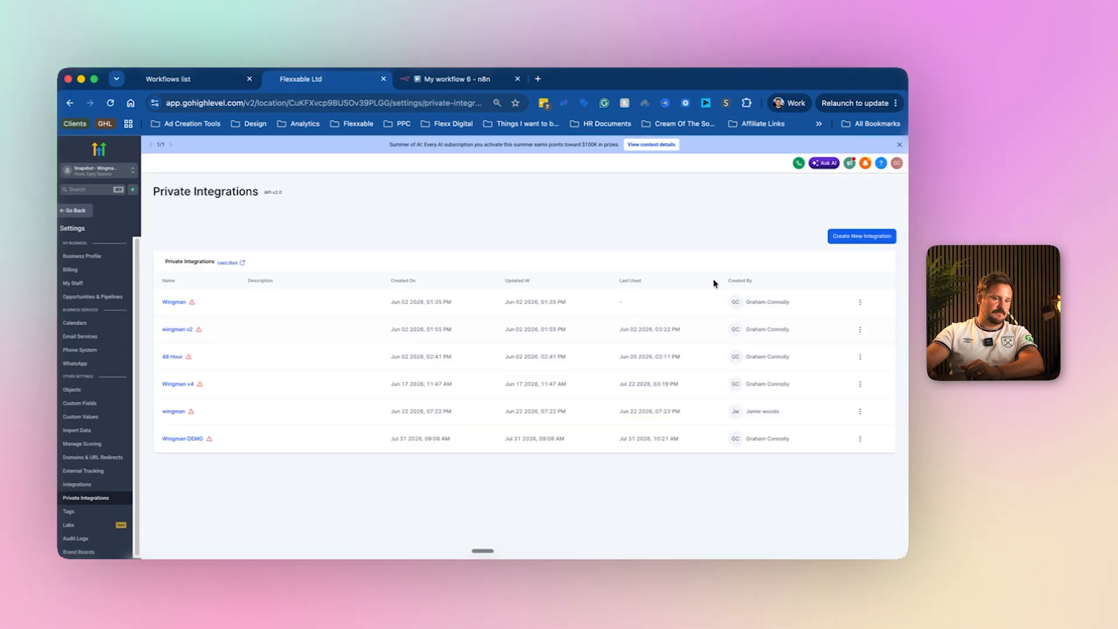
{"action": "left_click", "coordinate": [862, 237]}
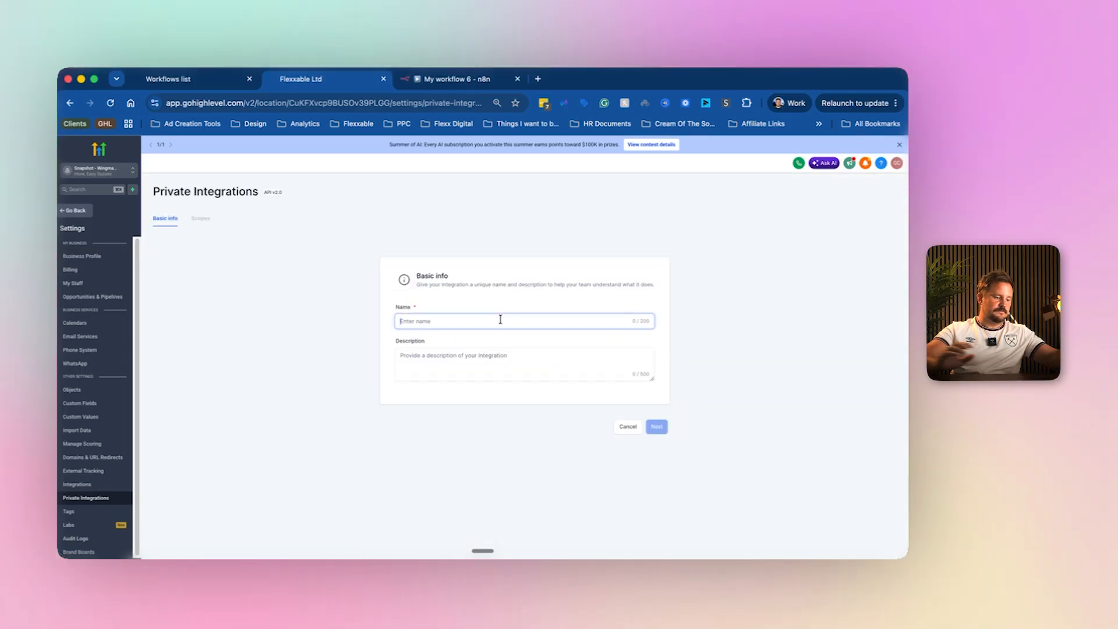
{"action": "type", "text": "Test N8n"}
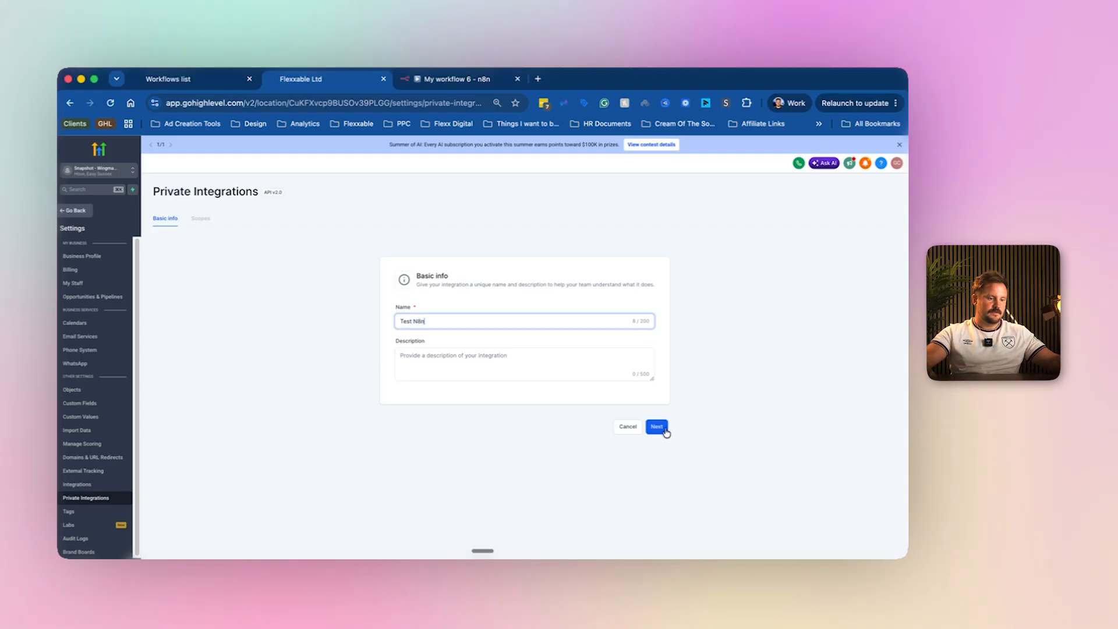
{"action": "left_click", "coordinate": [658, 427]}
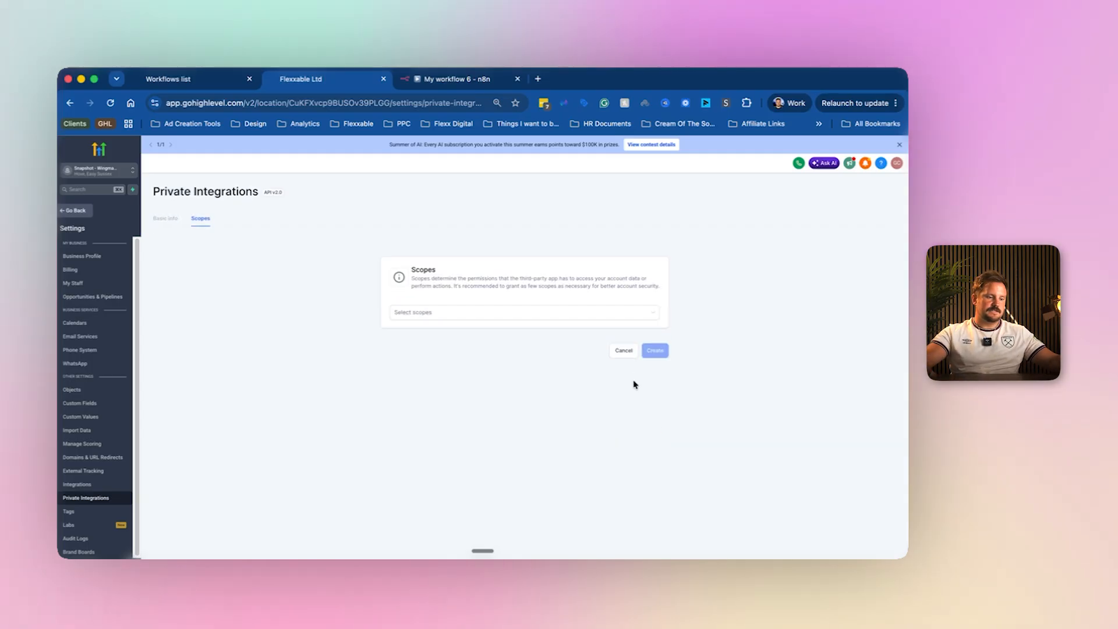
Grant the integration every available scope.
{"action": "left_click", "coordinate": [447, 314]}
{"action": "left_click", "coordinate": [469, 330]}
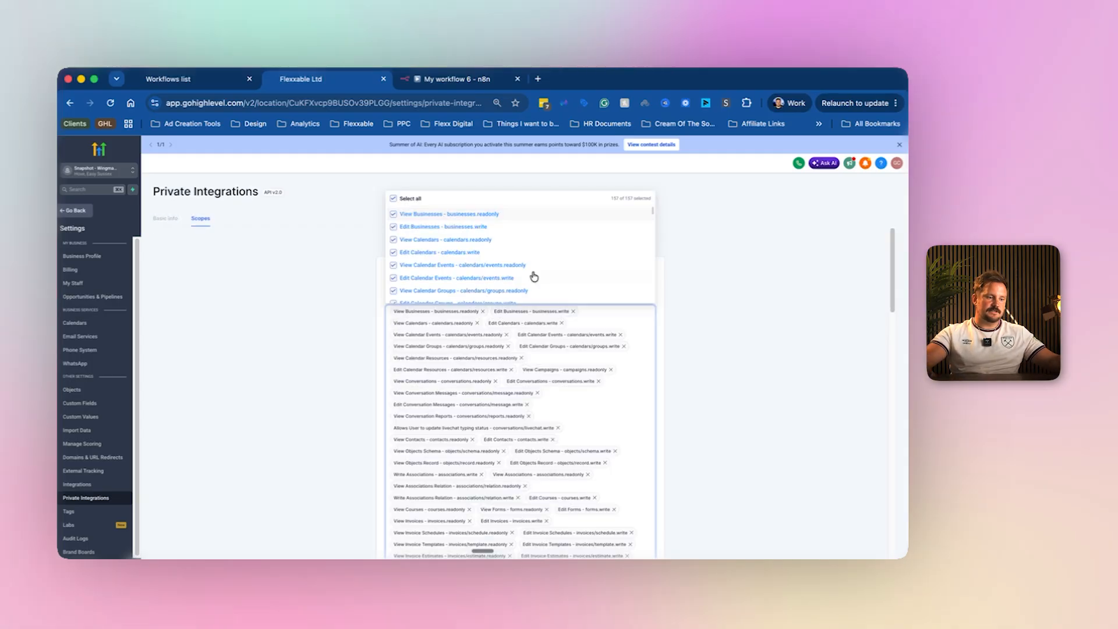
{"action": "left_click", "coordinate": [674, 345]}
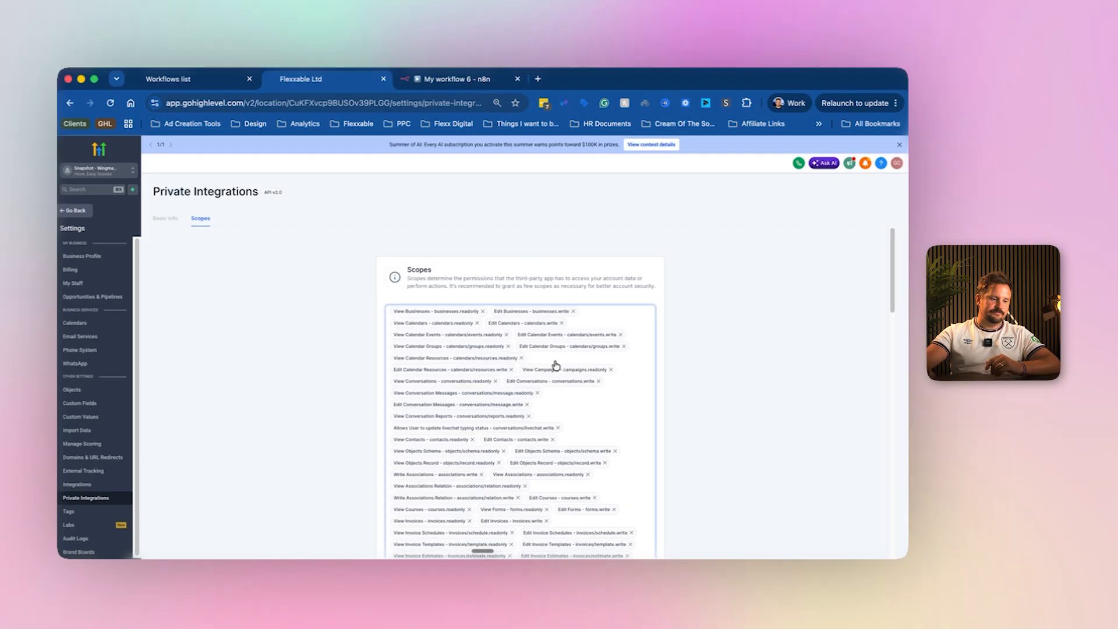
{"action": "scroll", "coordinate": [559, 372], "scroll_direction": "down", "scroll_amount": 15}
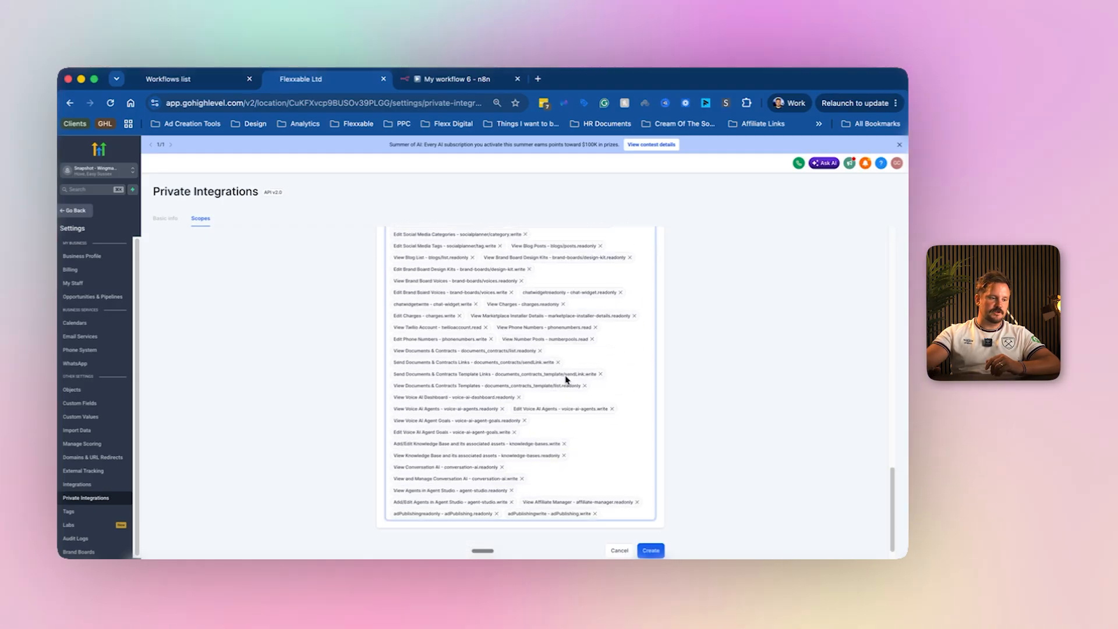
{"action": "scroll", "coordinate": [395, 349], "scroll_direction": "up", "scroll_amount": 3}
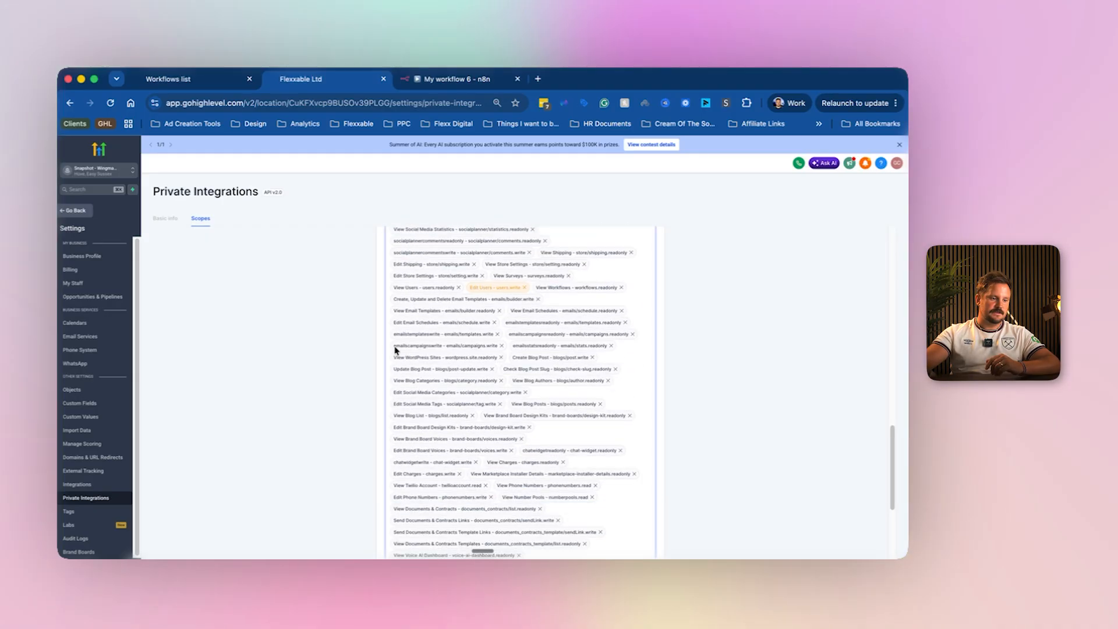
{"action": "scroll", "coordinate": [605, 386], "scroll_direction": "up", "scroll_amount": 6}
{"action": "scroll", "coordinate": [604, 385], "scroll_direction": "down", "scroll_amount": 9}
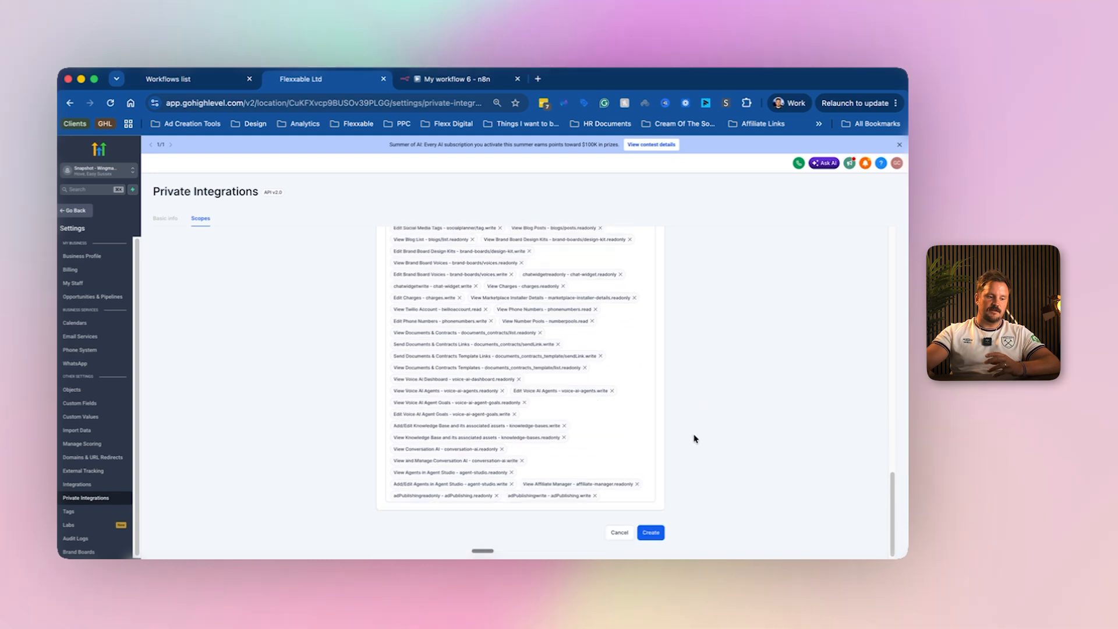
Create the integration, accept the security warning, and copy its access token.
{"action": "left_click", "coordinate": [648, 535]}
{"action": "left_click", "coordinate": [557, 366]}
{"action": "left_click", "coordinate": [520, 354]}
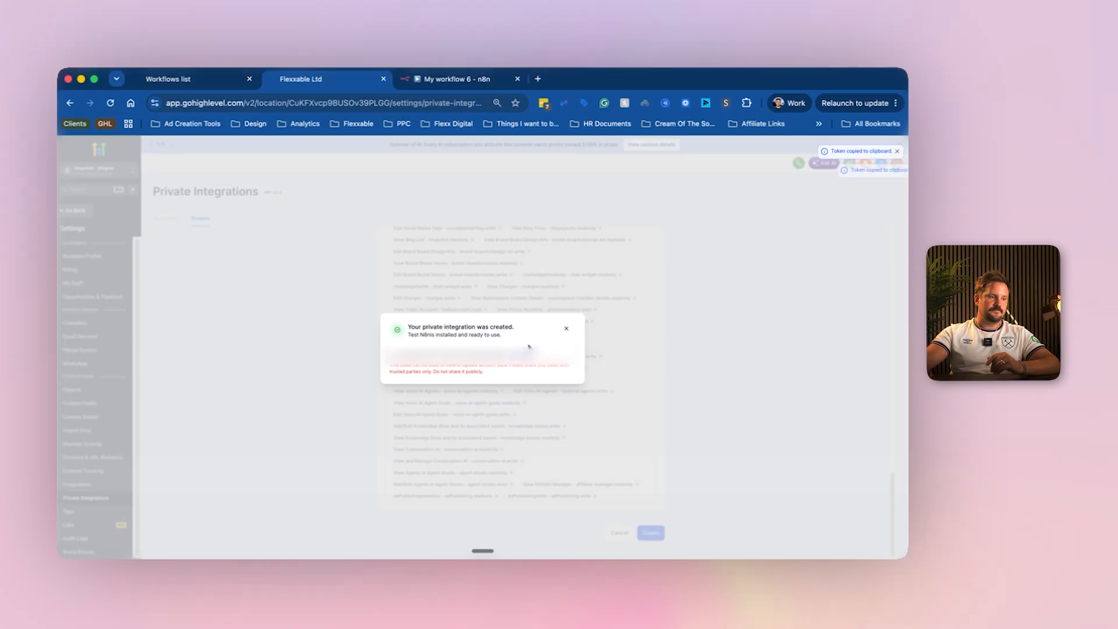
{"action": "left_click", "coordinate": [490, 79]}
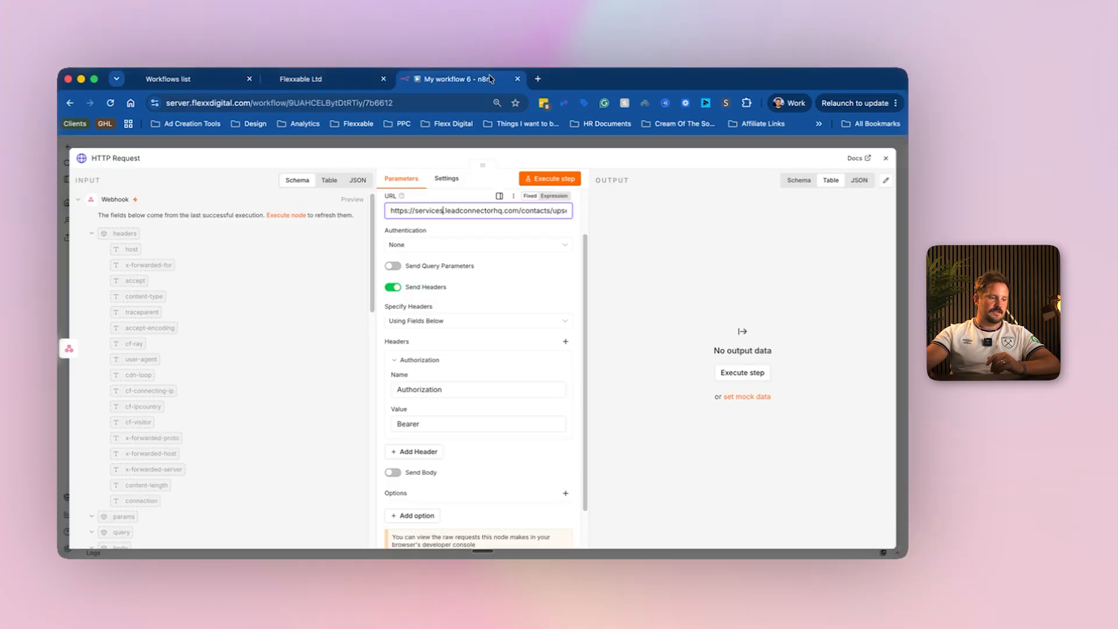
Paste the access token into the Authorization header and add a second header named Version.
{"action": "left_click", "coordinate": [452, 422]}
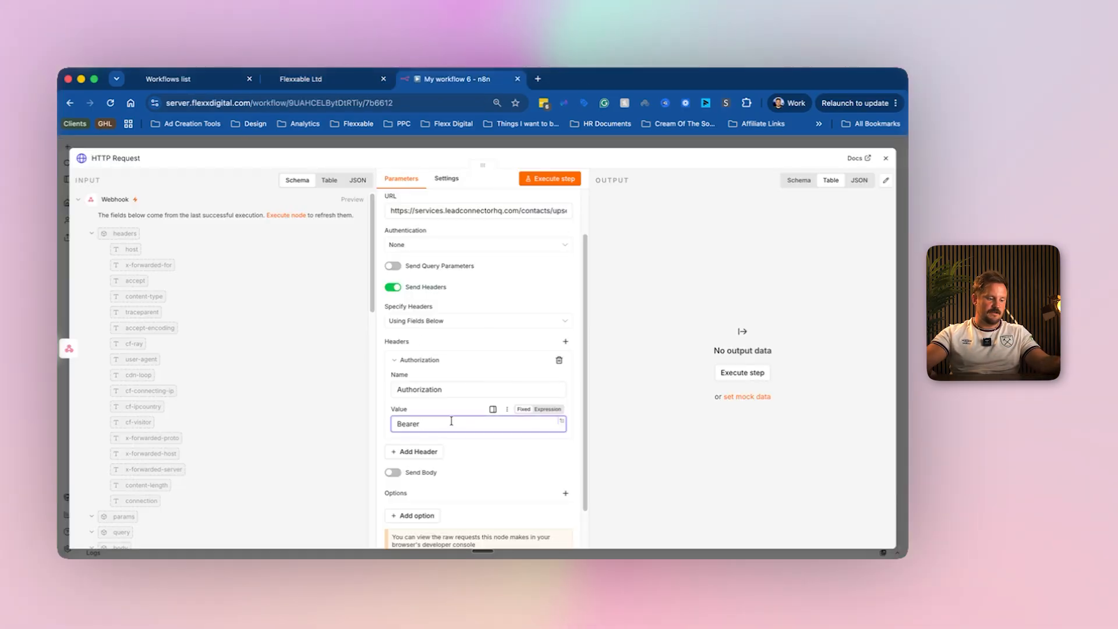
{"action": "key", "text": "super+v"}
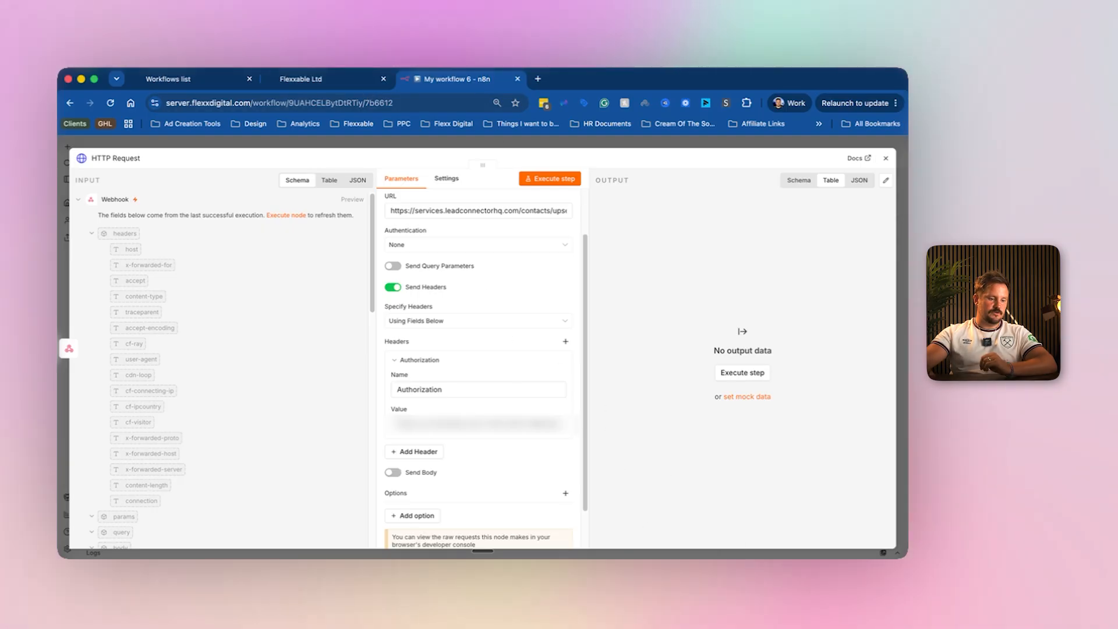
{"action": "left_click", "coordinate": [641, 588]}
{"action": "left_click_drag", "start_coordinate": [553, 198], "coordinate": [528, 196]}
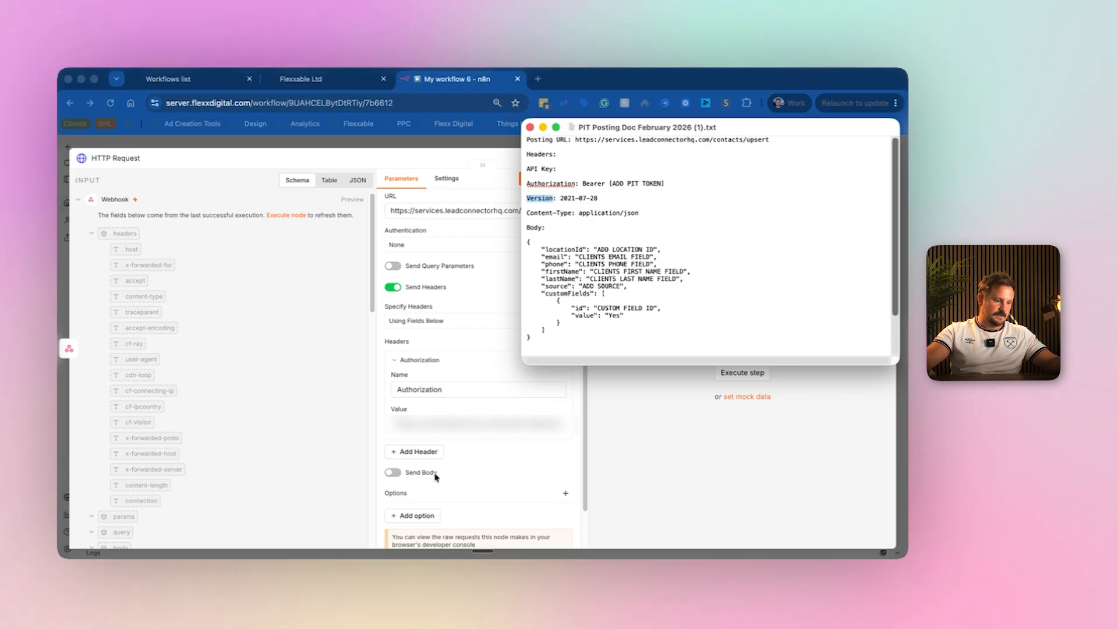
{"action": "left_click", "coordinate": [447, 456]}
{"action": "left_click", "coordinate": [434, 452]}
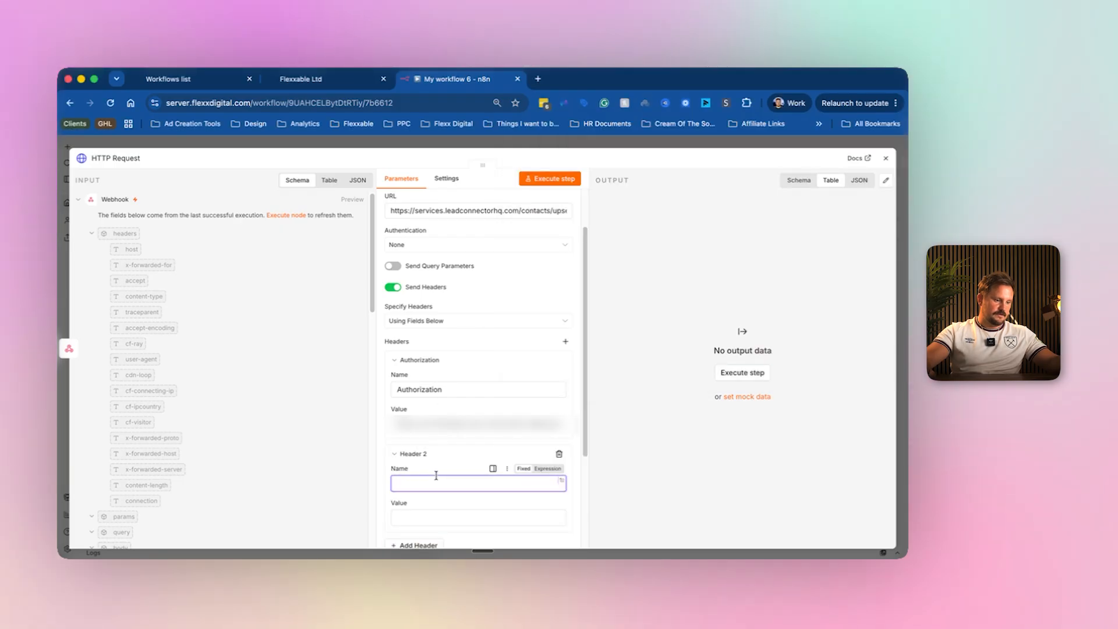
{"action": "key", "text": "super+v"}
{"action": "scroll", "coordinate": [442, 460], "scroll_direction": "down", "scroll_amount": 3}
Add a third header and set the Version header value to 2021-07-28.
{"action": "left_click", "coordinate": [436, 457]}
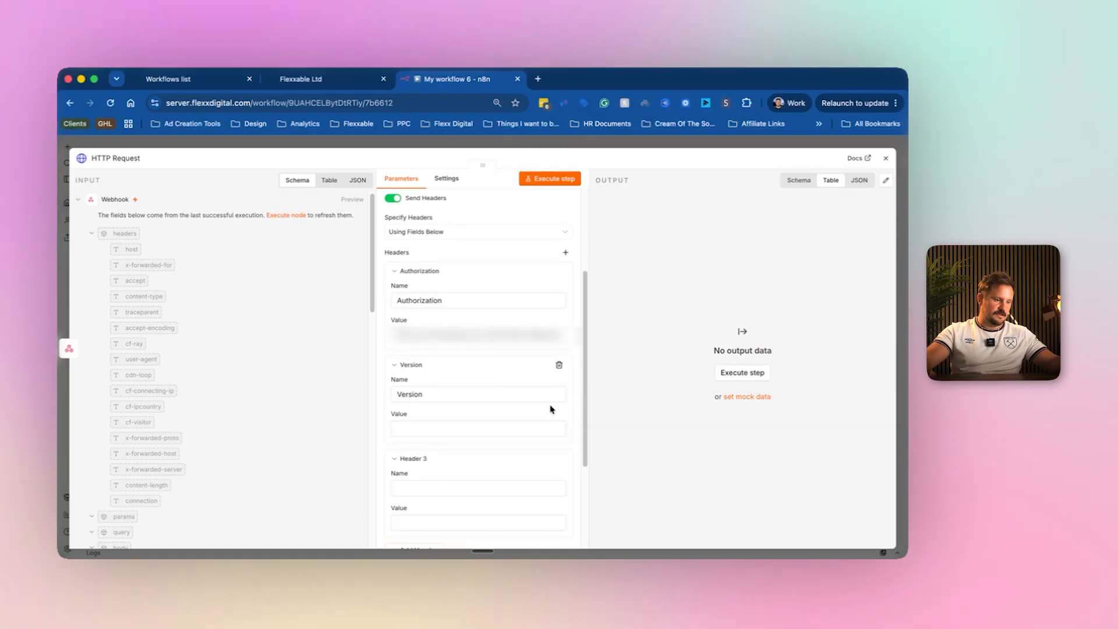
{"action": "scroll", "coordinate": [524, 448], "scroll_direction": "down", "scroll_amount": 1}
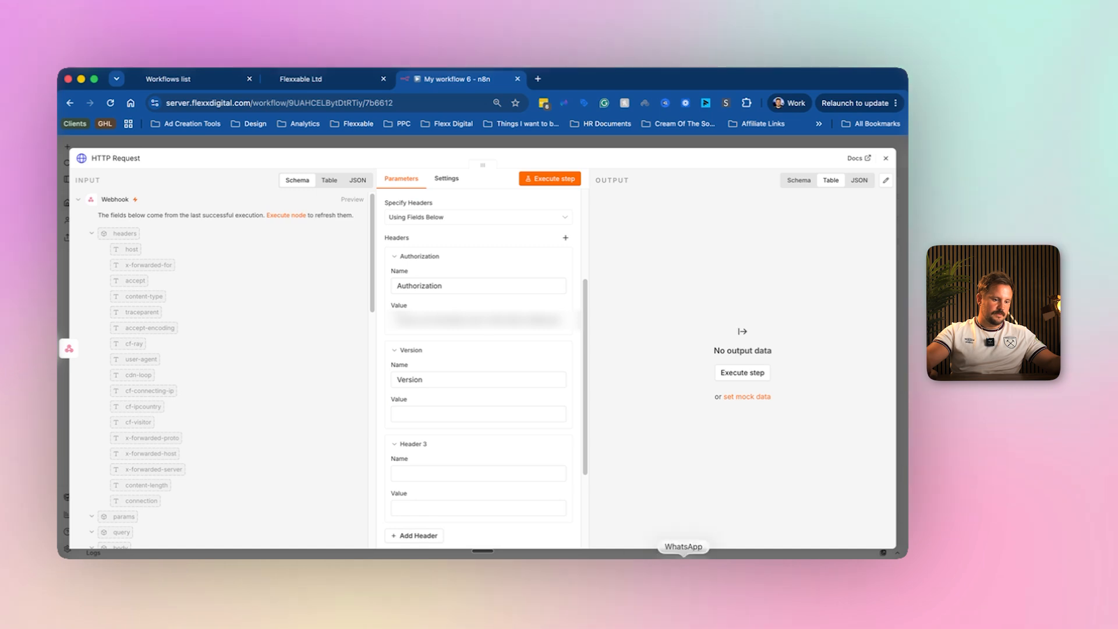
{"action": "left_click", "coordinate": [711, 554]}
{"action": "left_click_drag", "start_coordinate": [600, 198], "coordinate": [562, 201]}
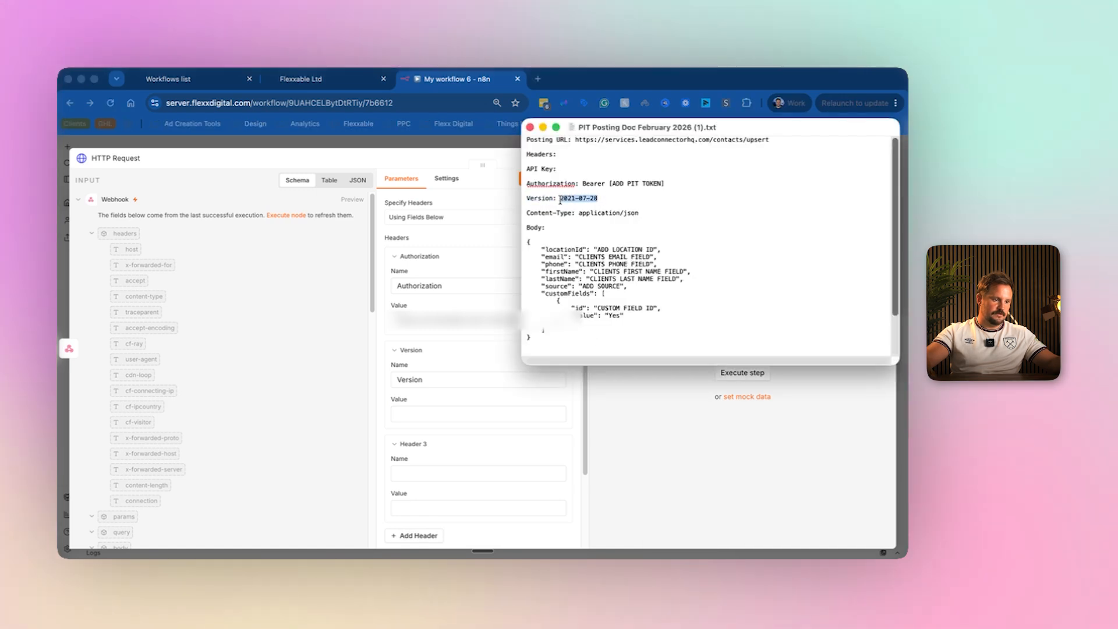
{"action": "left_click", "coordinate": [416, 420]}
{"action": "key", "text": "super+v"}
Set up the third header as Content-Type with value application/json.
{"action": "scroll", "coordinate": [452, 444], "scroll_direction": "down", "scroll_amount": 3}
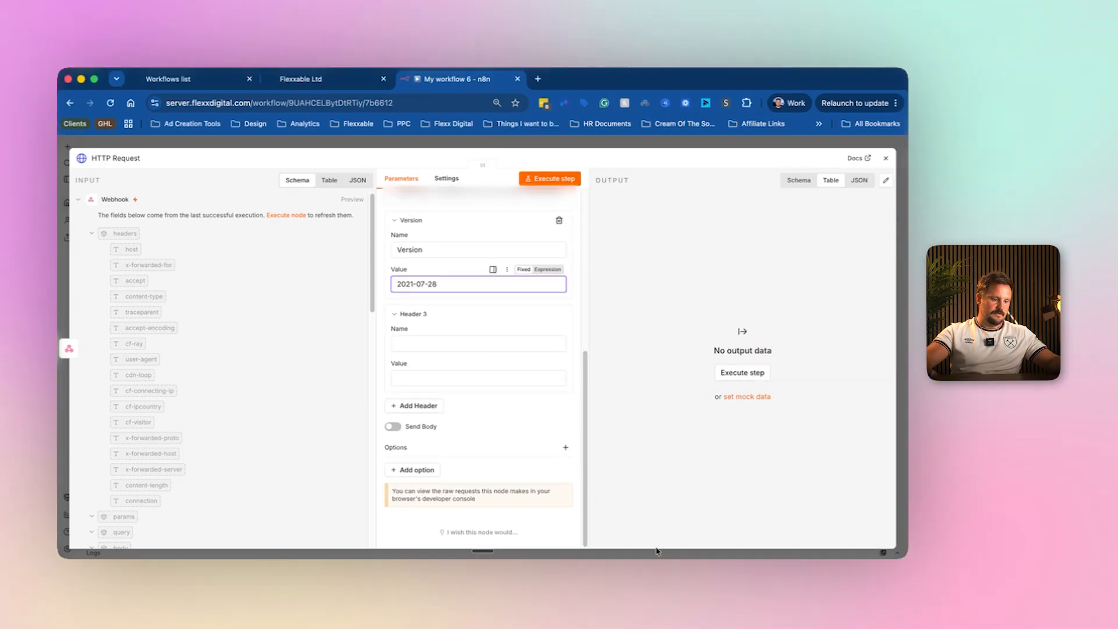
{"action": "left_click", "coordinate": [711, 556]}
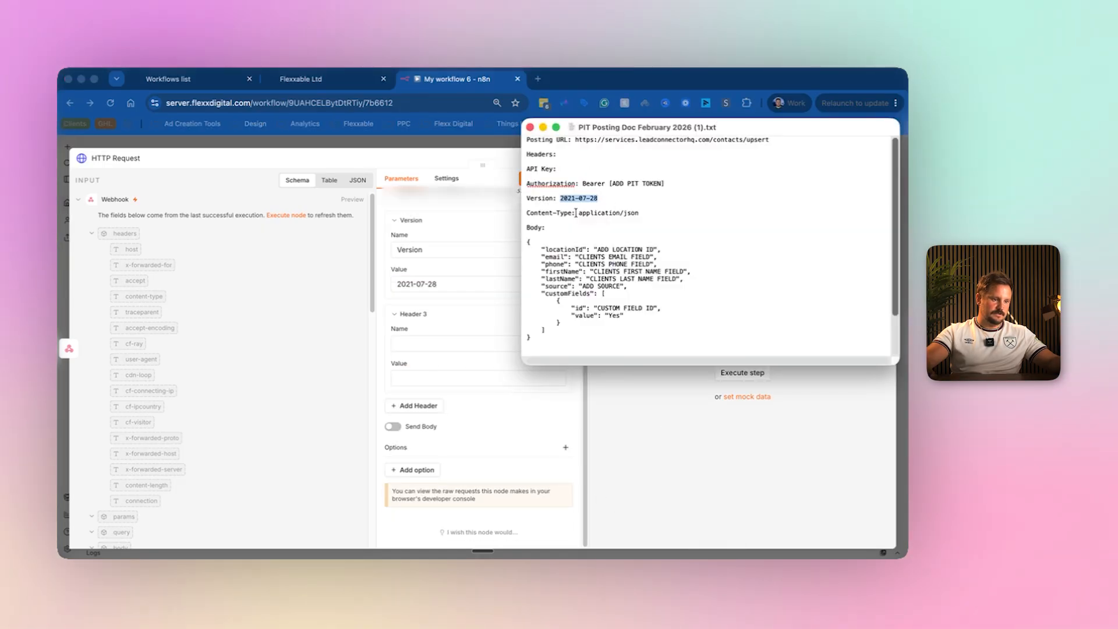
{"action": "left_click_drag", "start_coordinate": [554, 216], "coordinate": [525, 216]}
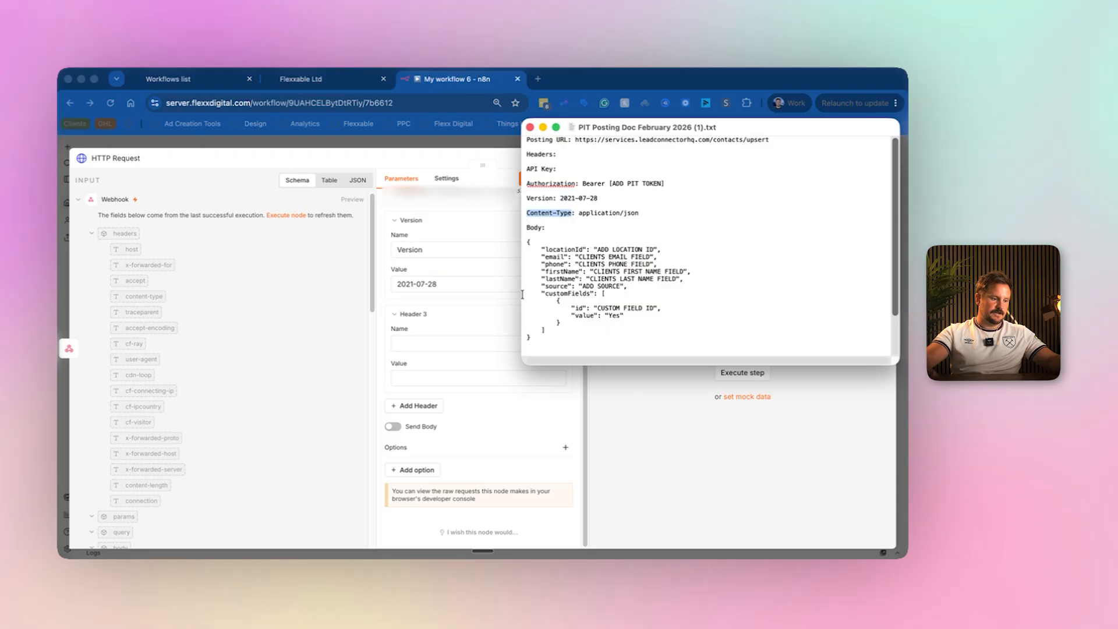
{"action": "left_click", "coordinate": [417, 342]}
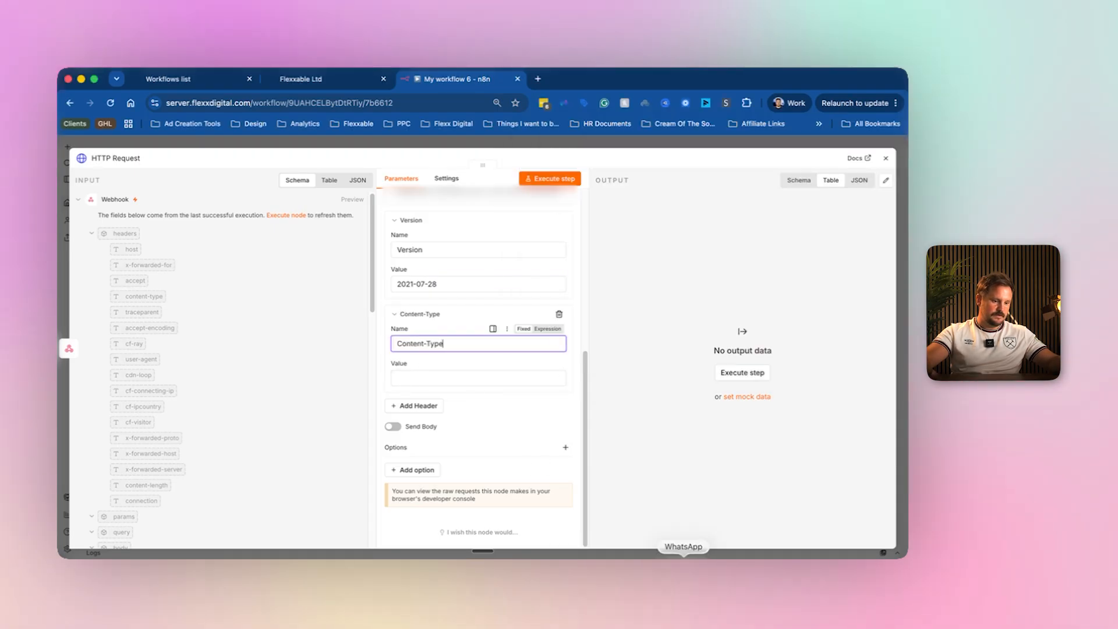
{"action": "key", "text": "super+Tab"}
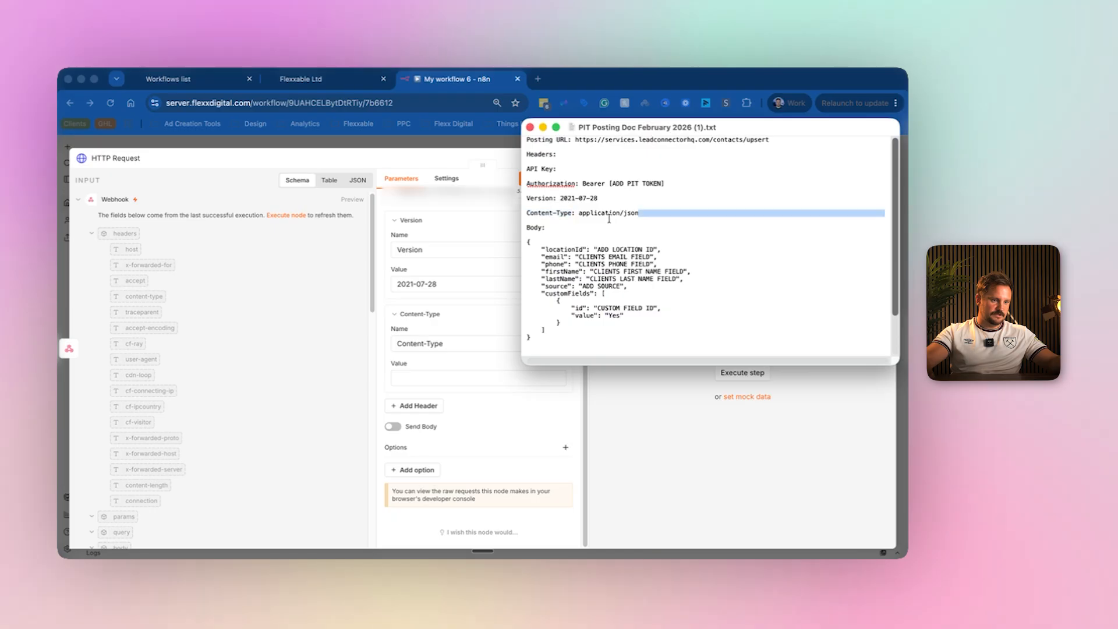
{"action": "left_click_drag", "start_coordinate": [609, 219], "coordinate": [576, 216]}
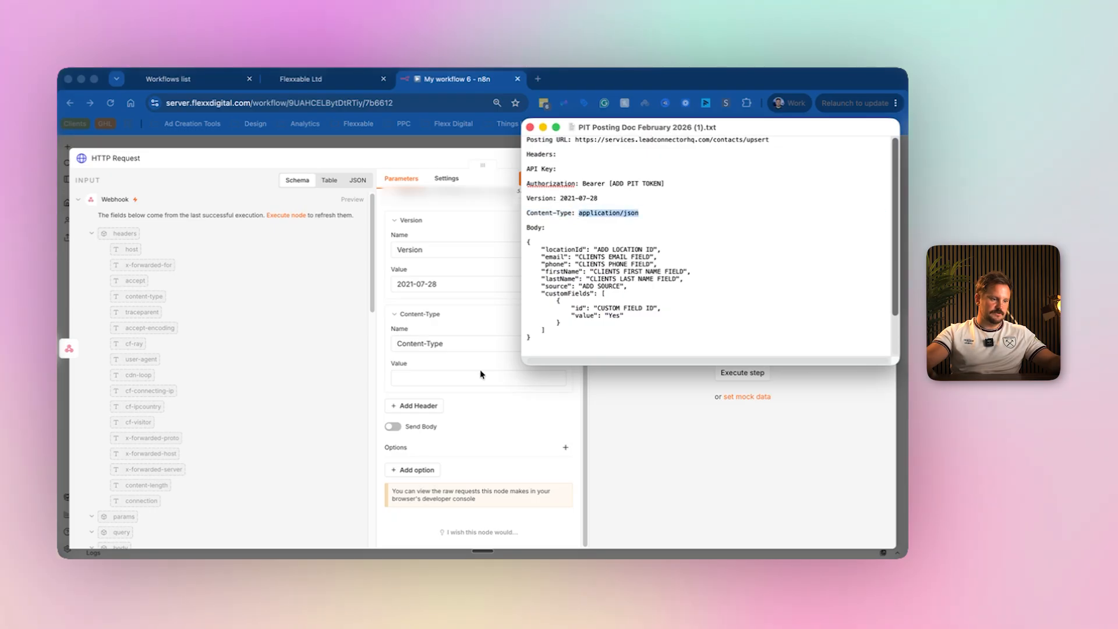
{"action": "left_click", "coordinate": [435, 377]}
Copy the whole JSON body template from the API posting notes.
{"action": "scroll", "coordinate": [454, 327], "scroll_direction": "up", "scroll_amount": 5}
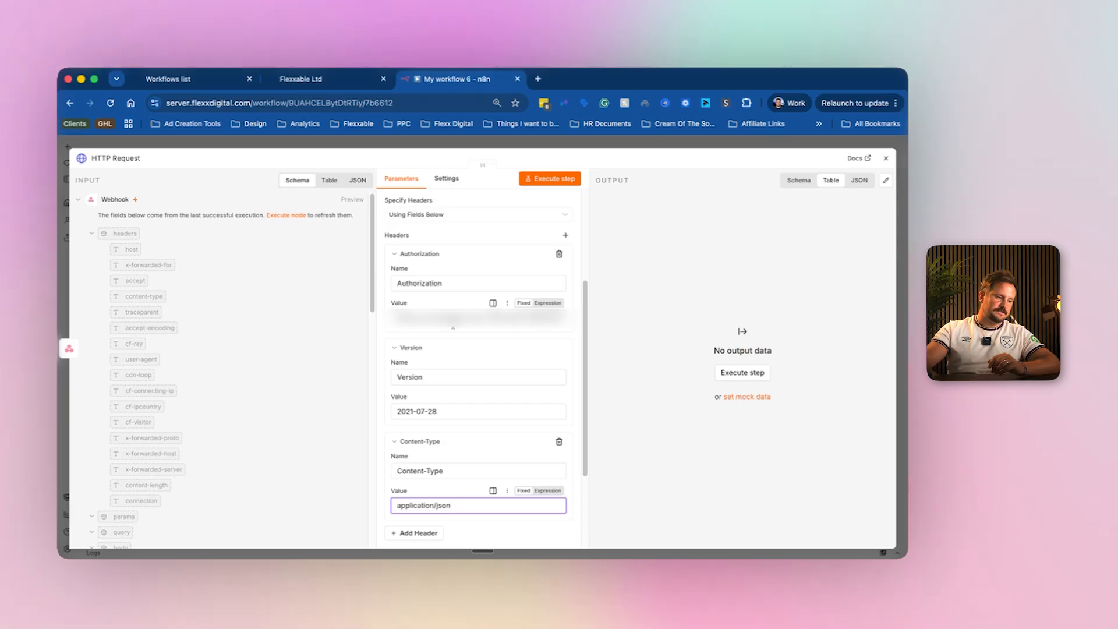
{"action": "scroll", "coordinate": [452, 329], "scroll_direction": "up", "scroll_amount": 3}
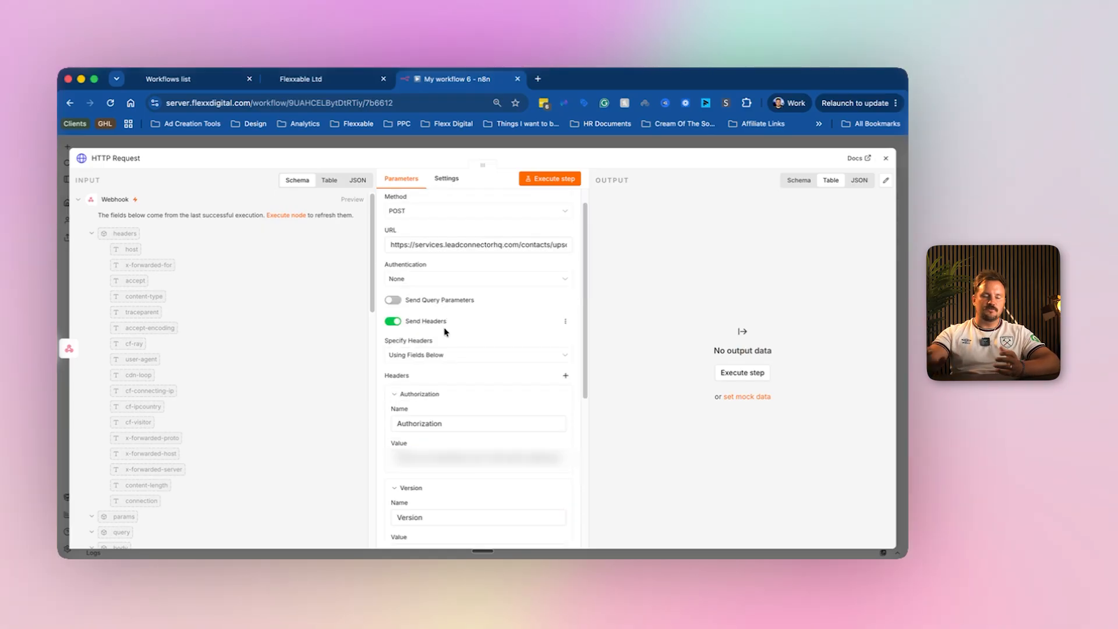
{"action": "scroll", "coordinate": [446, 331], "scroll_direction": "down", "scroll_amount": 5}
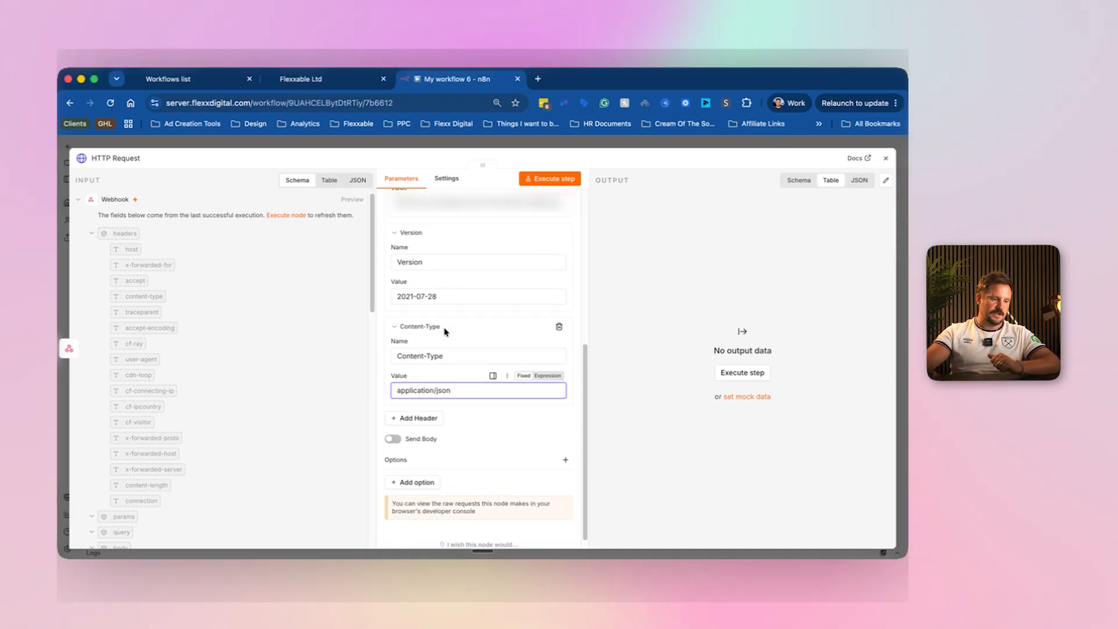
{"action": "left_click", "coordinate": [712, 574]}
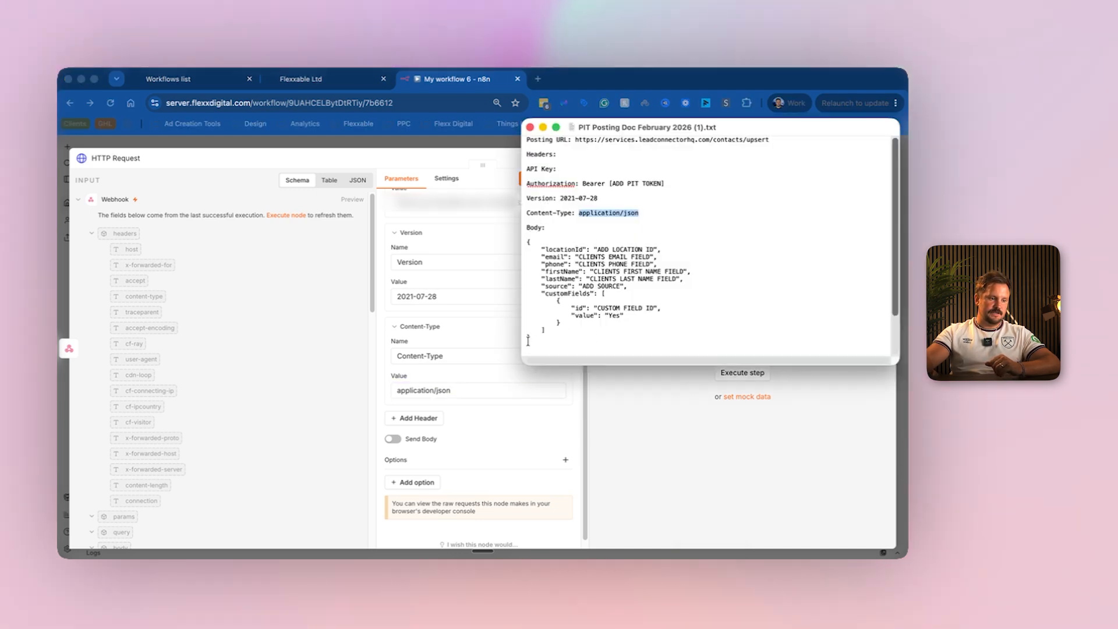
{"action": "left_click_drag", "start_coordinate": [531, 338], "coordinate": [513, 247]}
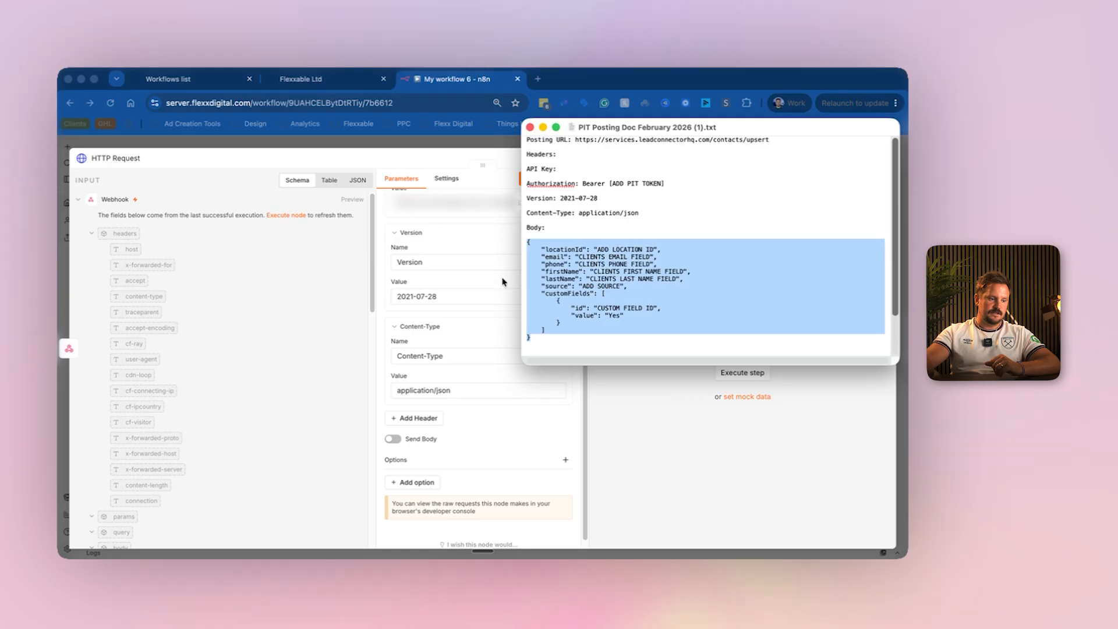
{"action": "left_click", "coordinate": [436, 391]}
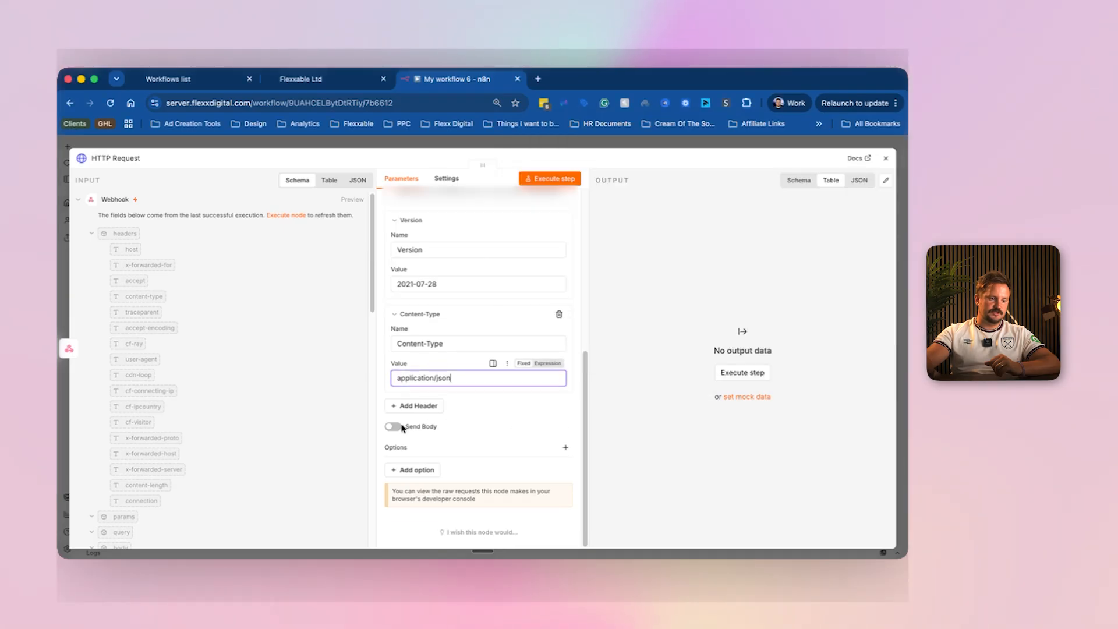
Turn on Send Body in the HTTP Request with Specify Body set to Using JSON.
{"action": "left_click", "coordinate": [402, 428]}
{"action": "scroll", "coordinate": [423, 360], "scroll_direction": "down", "scroll_amount": 5}
{"action": "left_click", "coordinate": [422, 358]}
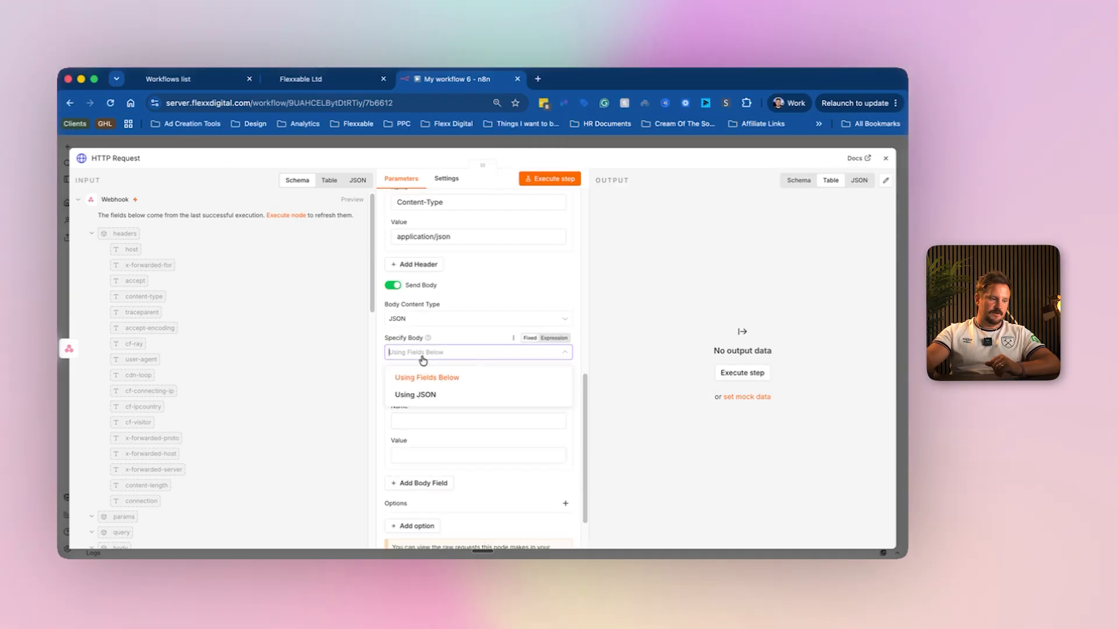
{"action": "left_click", "coordinate": [413, 396]}
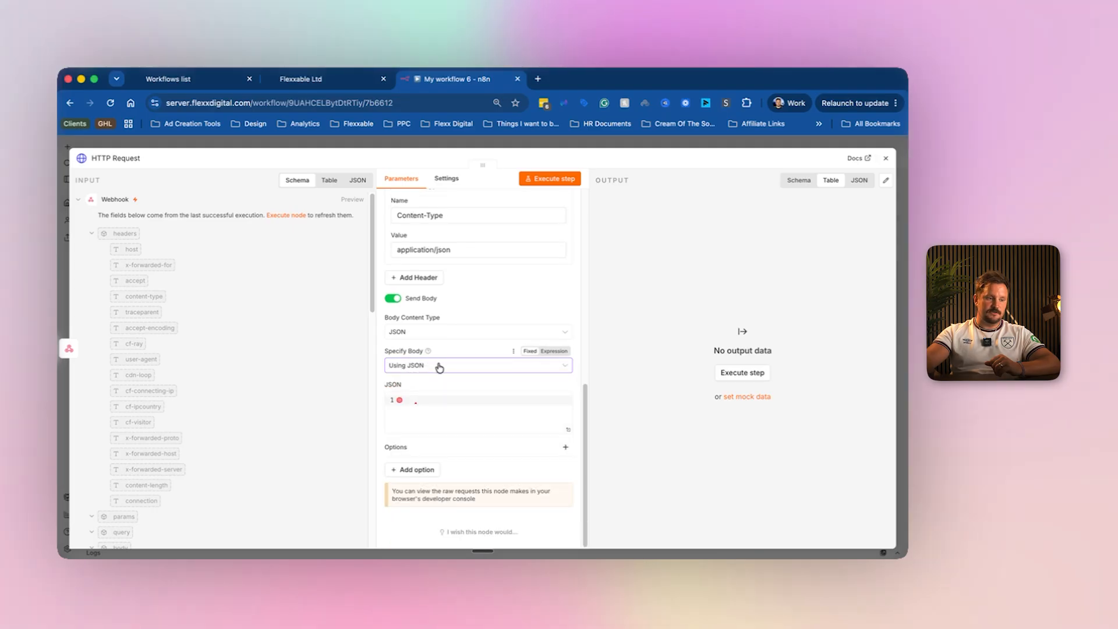
{"action": "left_click", "coordinate": [354, 81]}
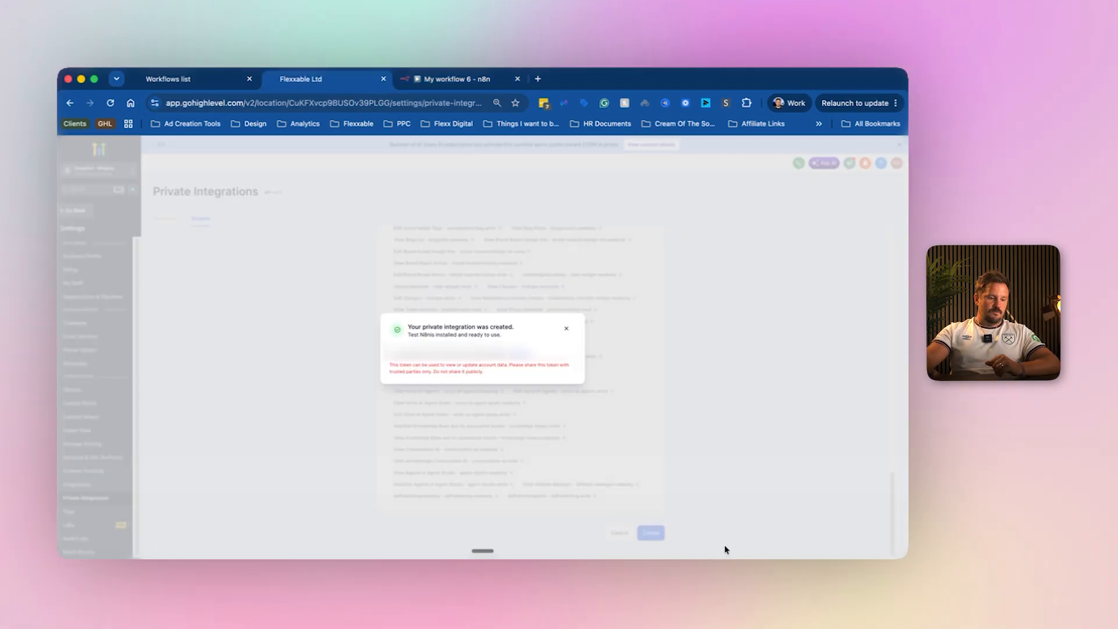
{"action": "left_click", "coordinate": [712, 564]}
{"action": "left_click_drag", "start_coordinate": [529, 336], "coordinate": [512, 246]}
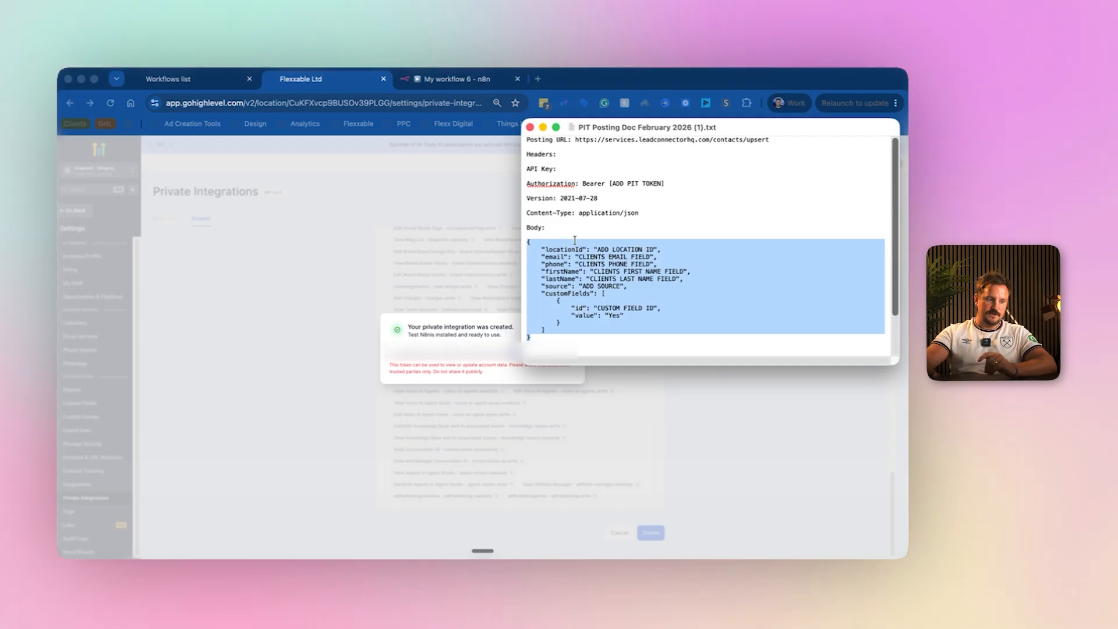
{"action": "left_click", "coordinate": [570, 256]}
{"action": "left_click_drag", "start_coordinate": [549, 250], "coordinate": [580, 246]}
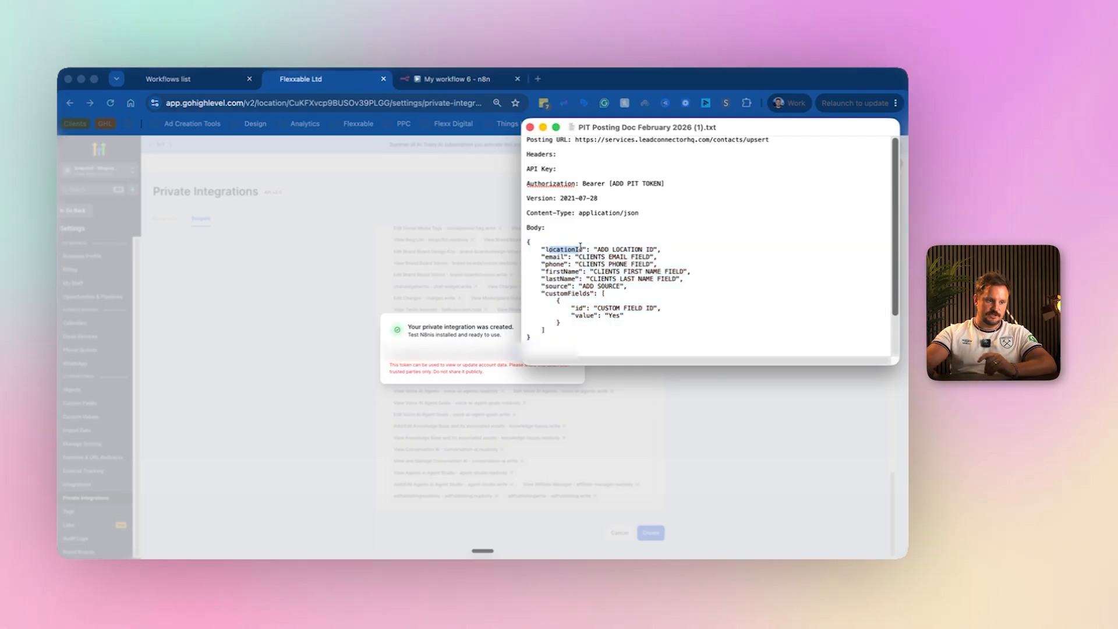
{"action": "left_click", "coordinate": [548, 262]}
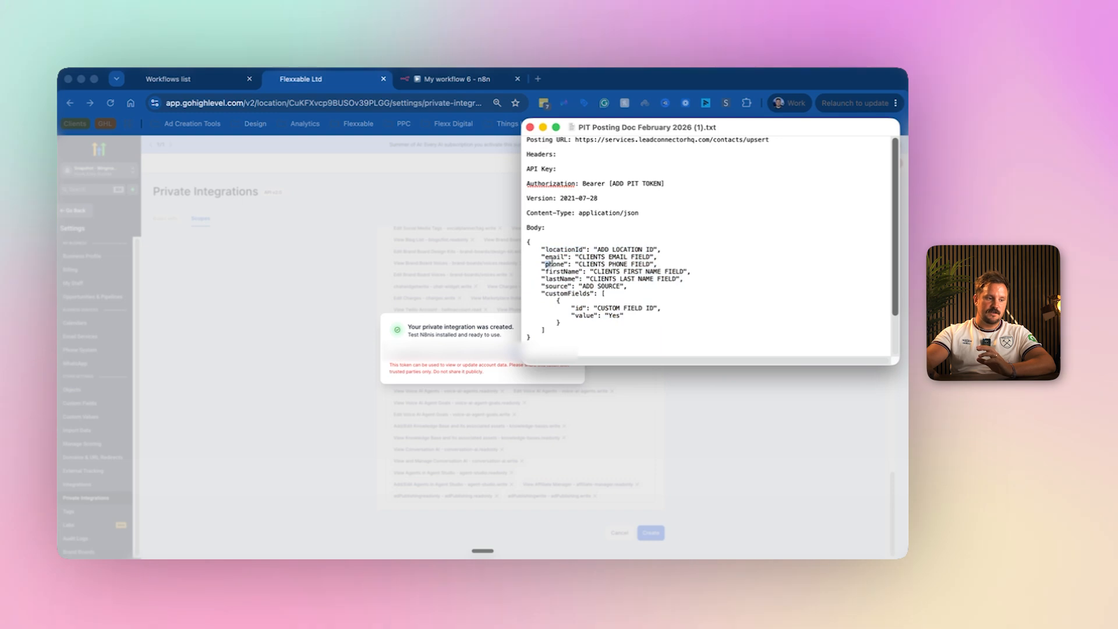
{"action": "left_click_drag", "start_coordinate": [550, 273], "coordinate": [575, 276]}
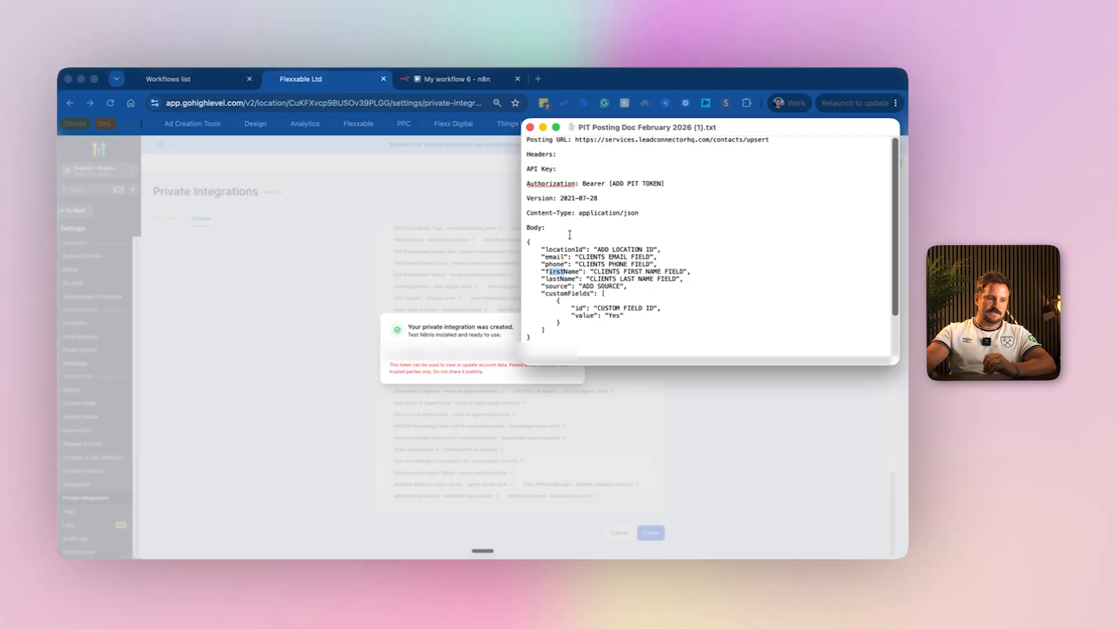
{"action": "left_click_drag", "start_coordinate": [671, 183], "coordinate": [610, 183]}
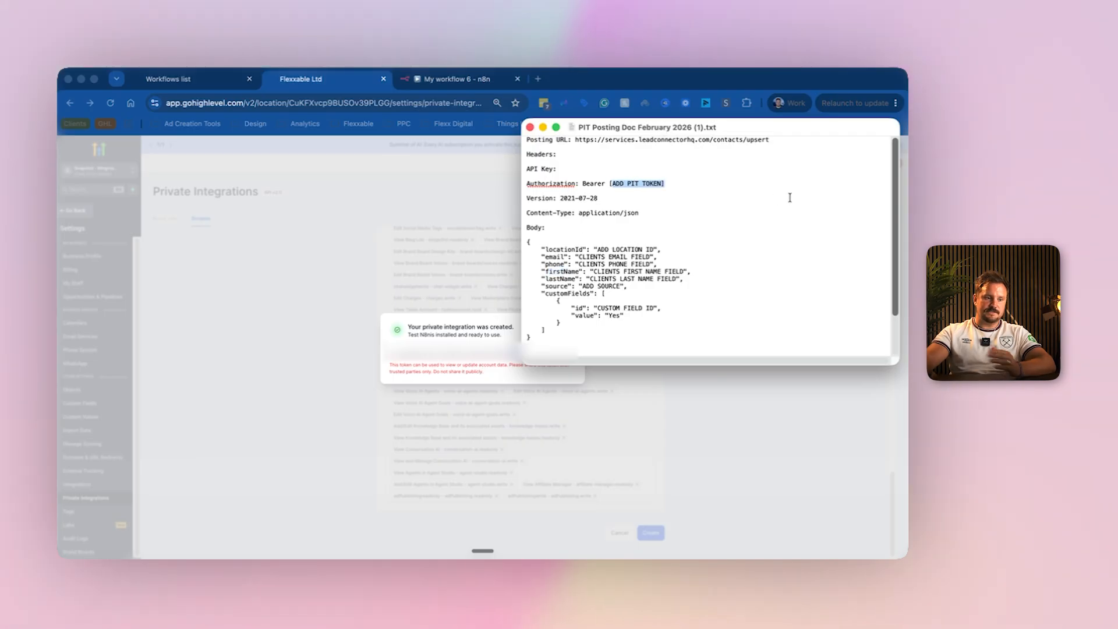
{"action": "left_click_drag", "start_coordinate": [655, 250], "coordinate": [644, 249]}
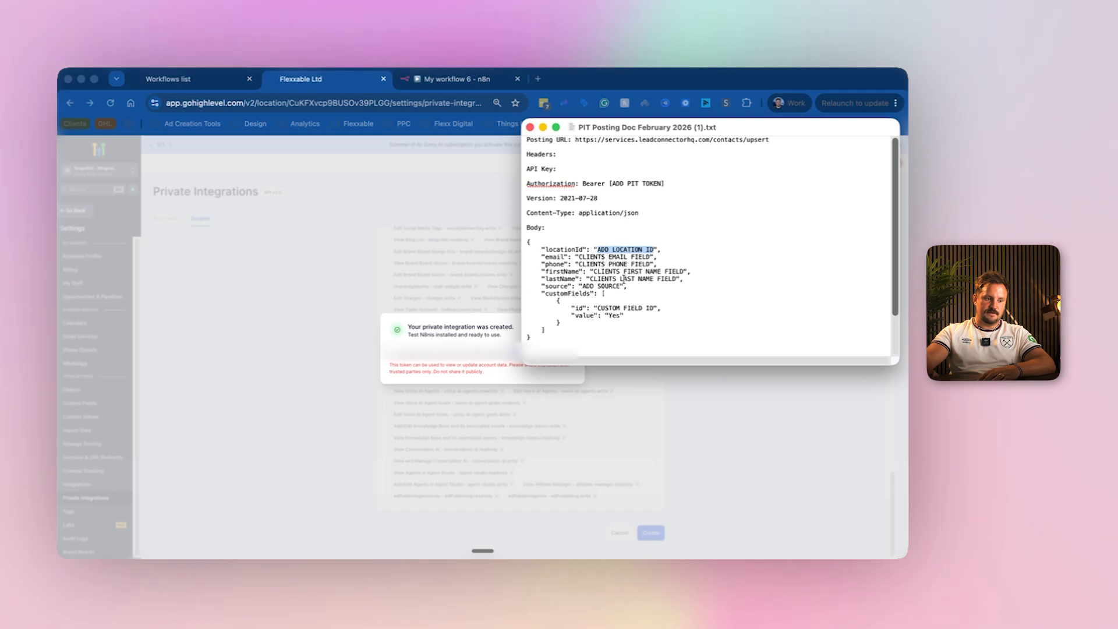
{"action": "left_click_drag", "start_coordinate": [621, 286], "coordinate": [592, 286]}
{"action": "left_click", "coordinate": [601, 279]}
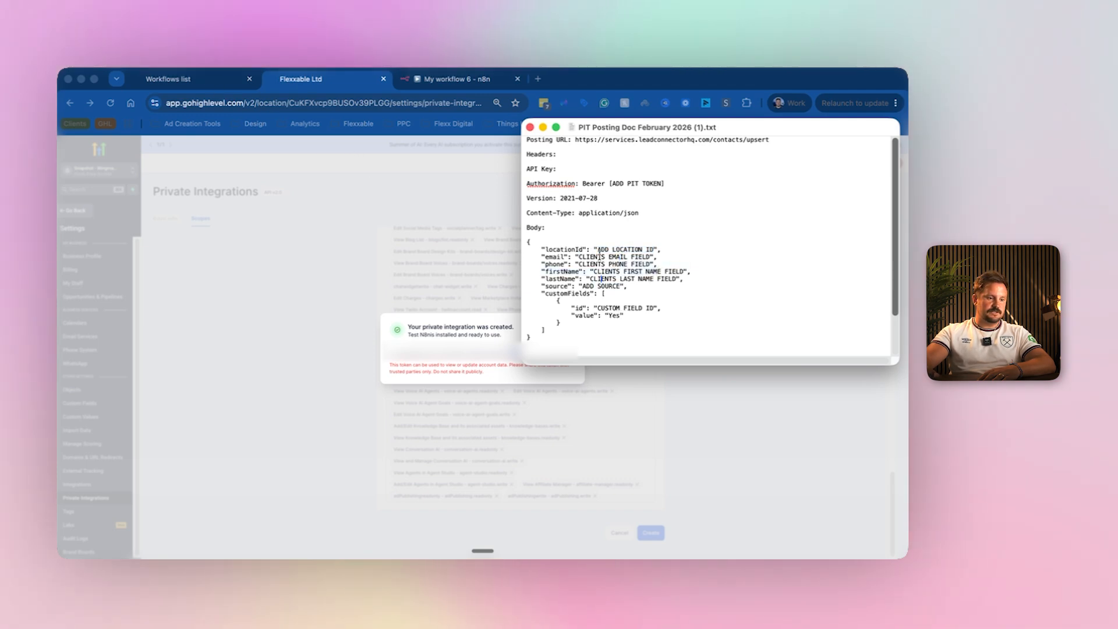
{"action": "left_click", "coordinate": [286, 90]}
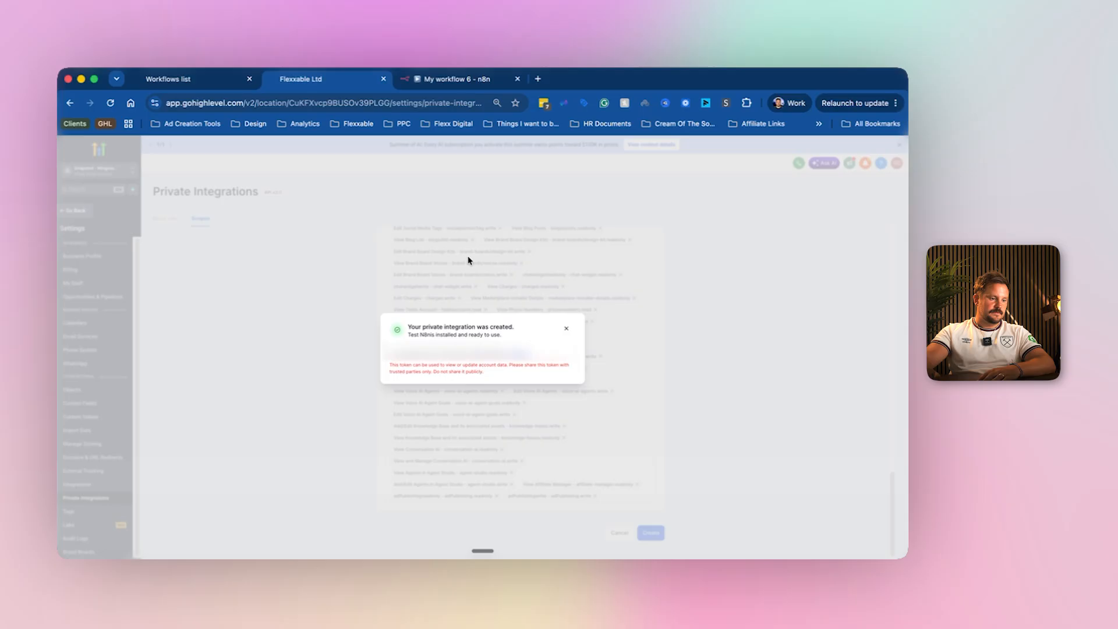
Dismiss the integration-created notice and open the Business Profile settings.
{"action": "left_click", "coordinate": [564, 327]}
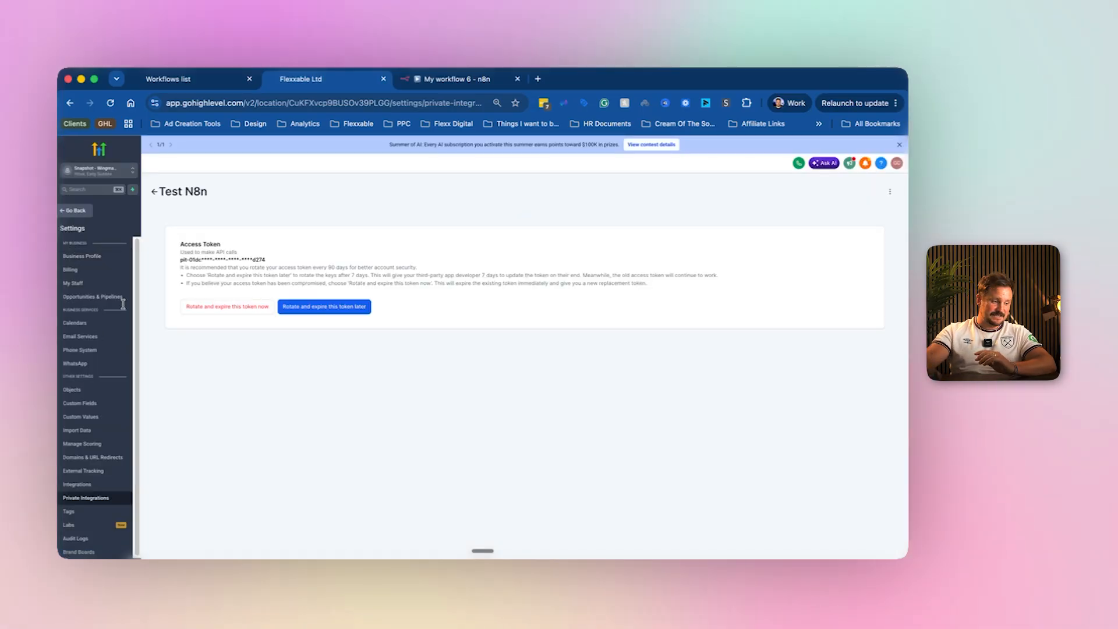
{"action": "left_click", "coordinate": [86, 261]}
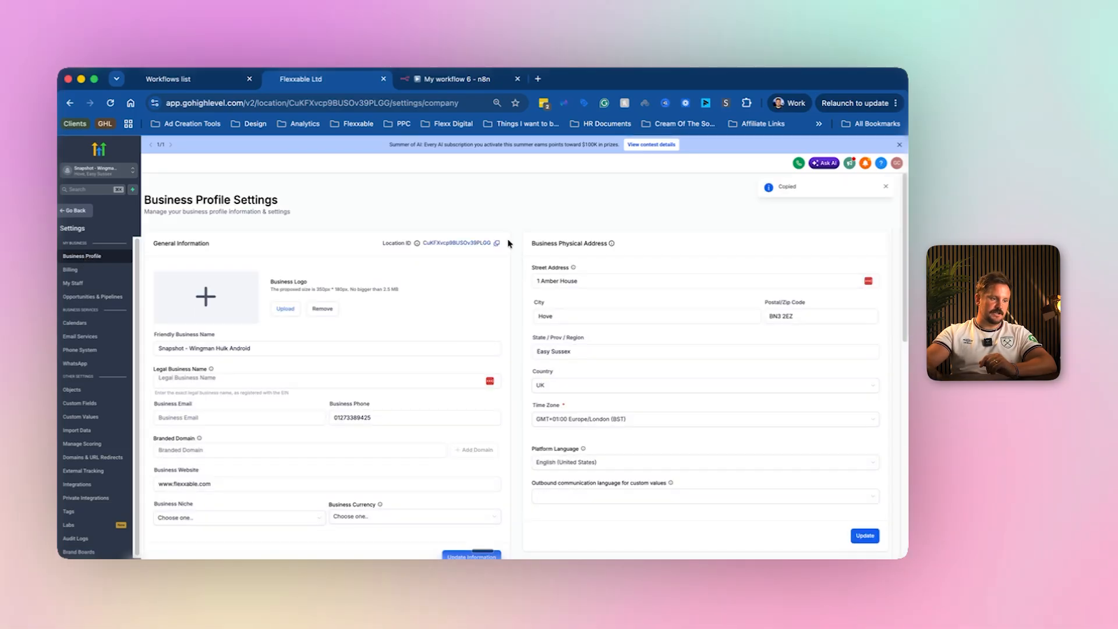
Paste the upsert JSON template into the HTTP Request body field in expression mode.
{"action": "left_click", "coordinate": [451, 77]}
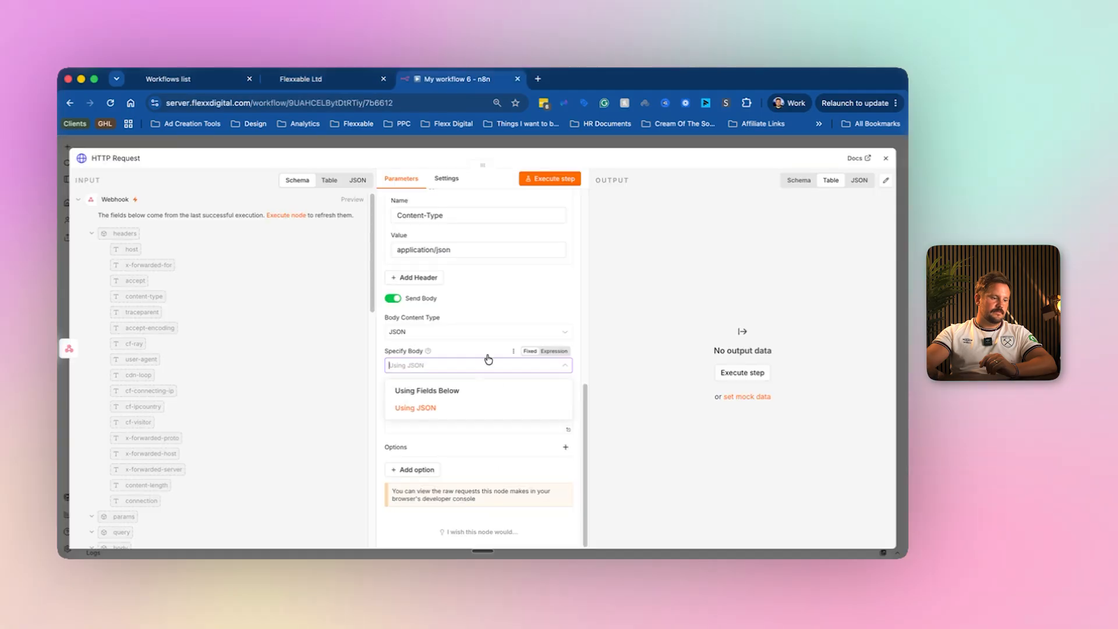
{"action": "left_click", "coordinate": [501, 407]}
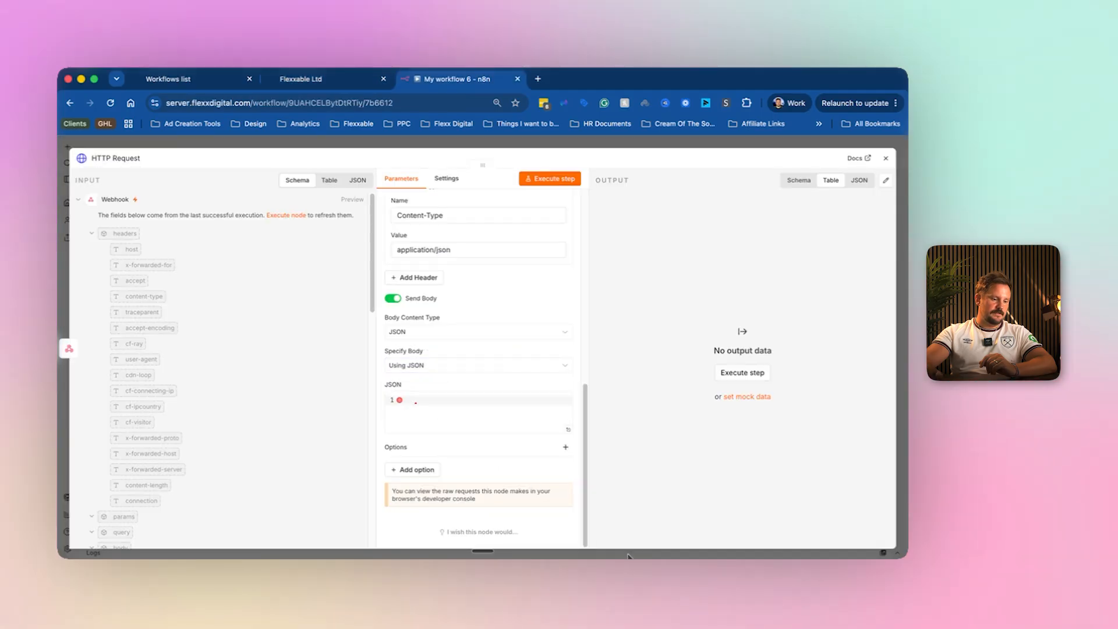
{"action": "left_click", "coordinate": [711, 559]}
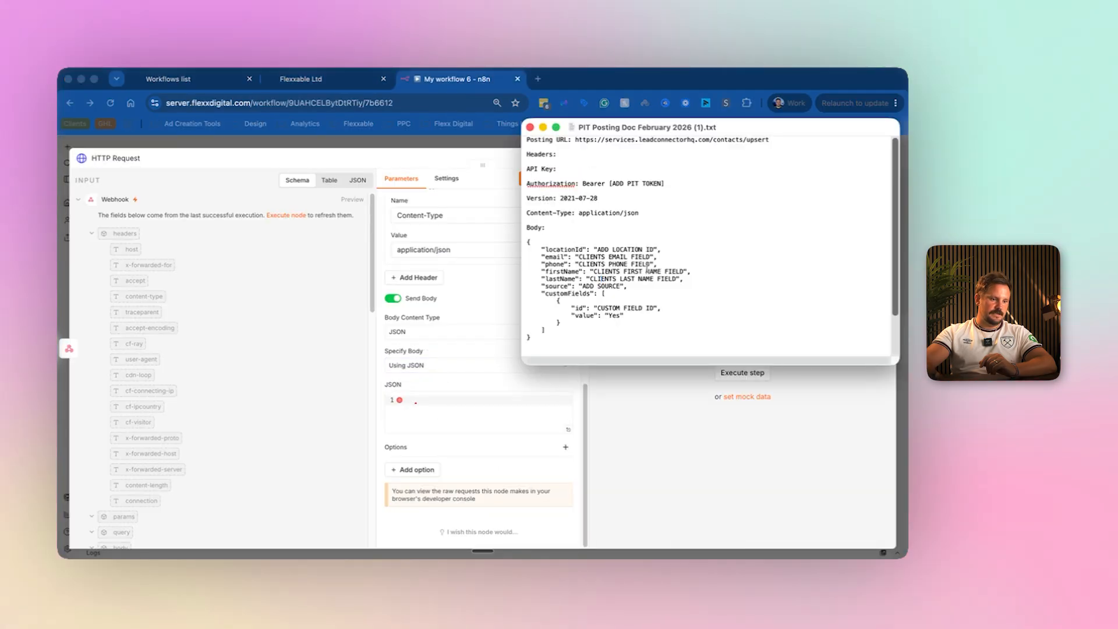
{"action": "left_click_drag", "start_coordinate": [648, 249], "coordinate": [621, 246]}
{"action": "left_click_drag", "start_coordinate": [536, 342], "coordinate": [506, 249]}
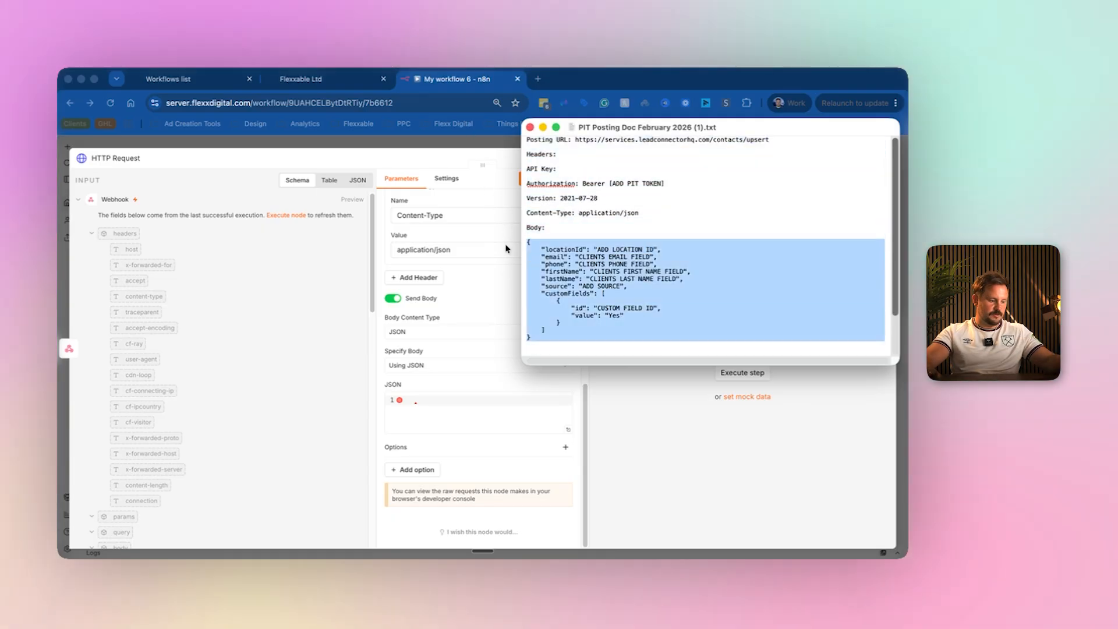
{"action": "left_click", "coordinate": [412, 420]}
{"action": "left_click", "coordinate": [553, 384]}
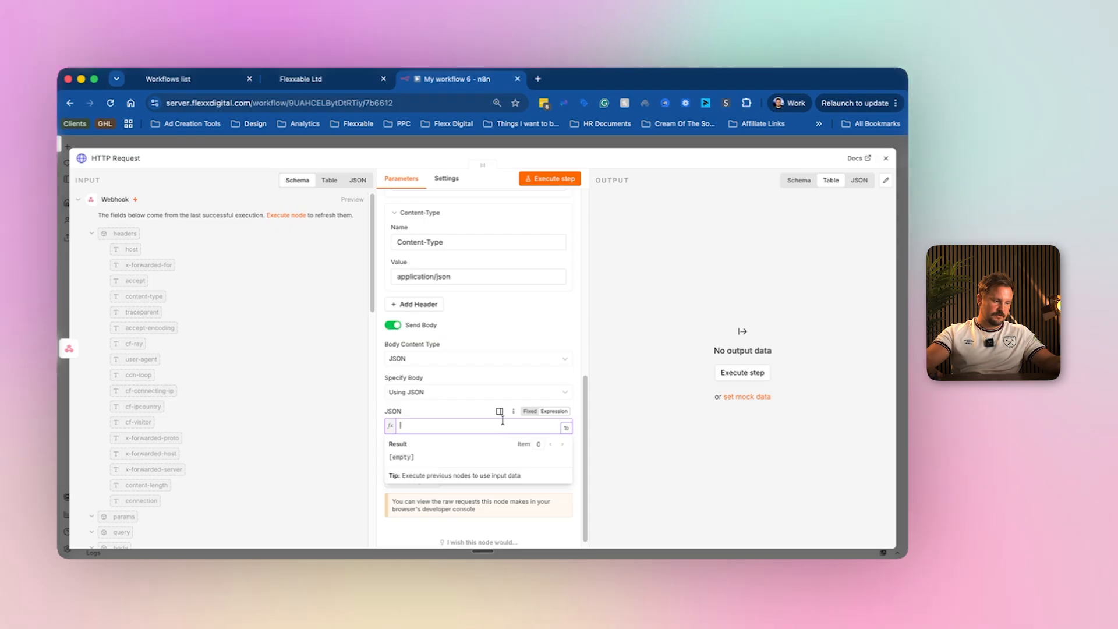
{"action": "key", "text": "super+v"}
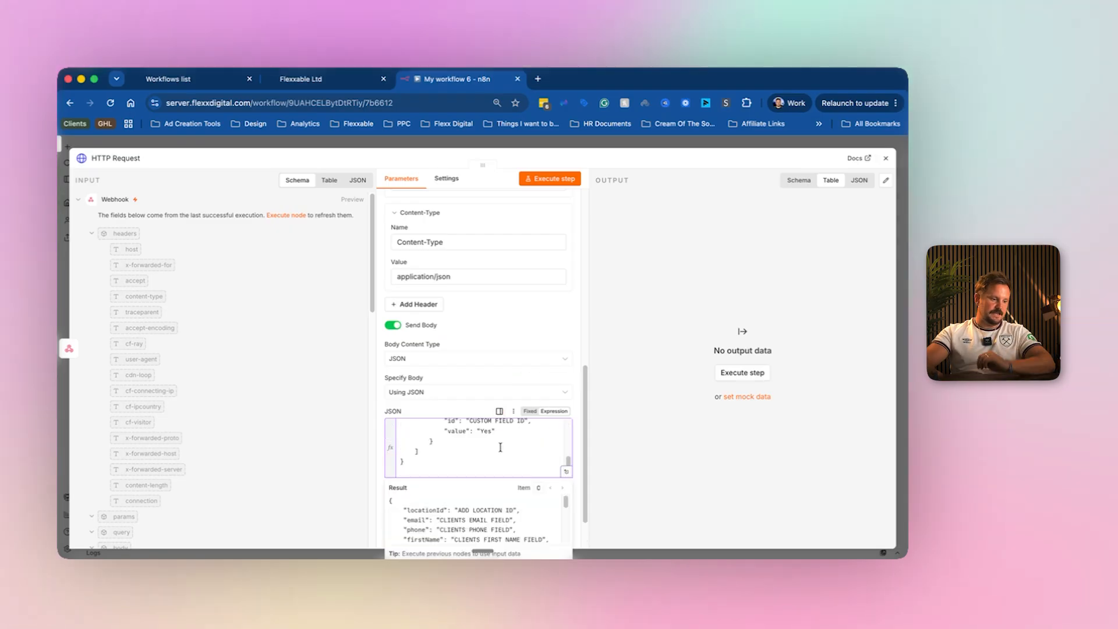
{"action": "scroll", "coordinate": [557, 445], "scroll_direction": "down", "scroll_amount": 5}
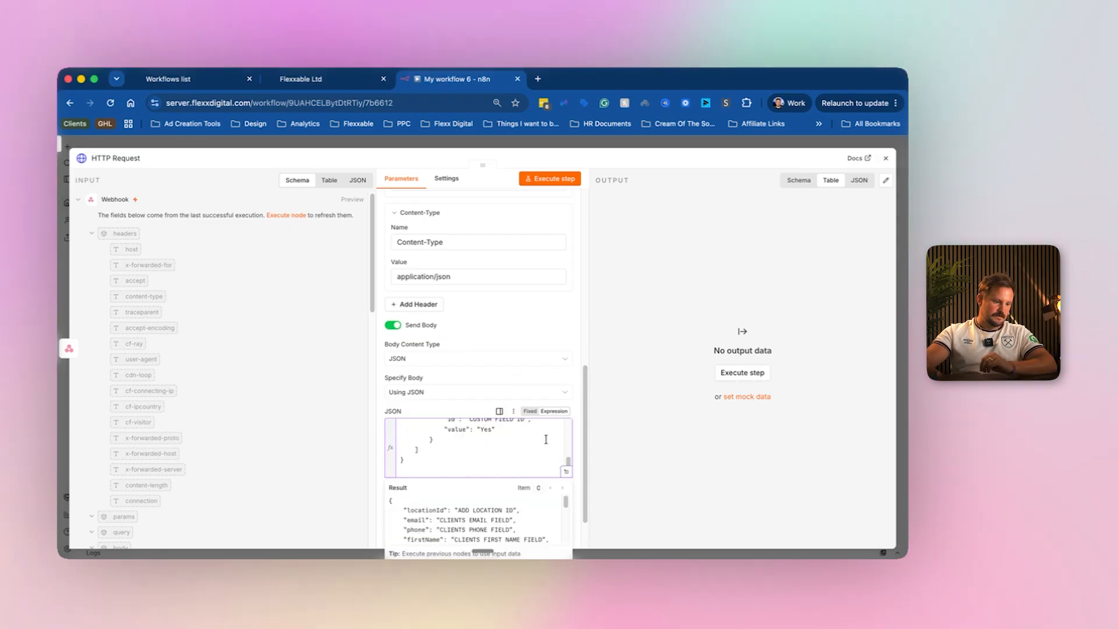
{"action": "left_click", "coordinate": [566, 471]}
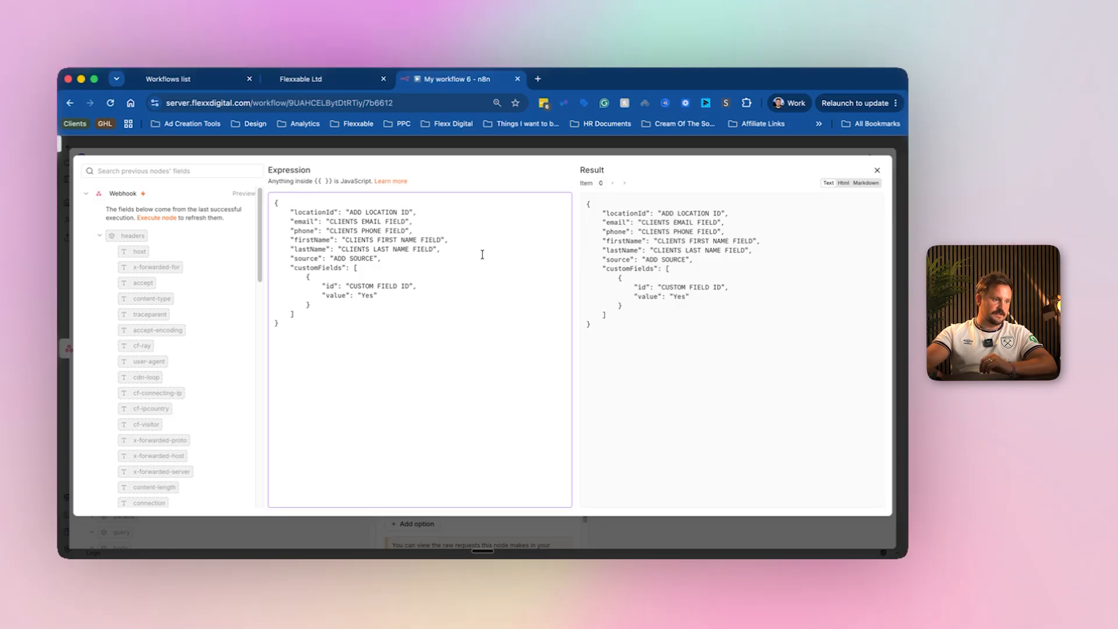
Copy the GoHighLevel Location ID and put it over the ADD LOCATION ID placeholder.
{"action": "left_click", "coordinate": [325, 79]}
{"action": "left_click", "coordinate": [496, 243]}
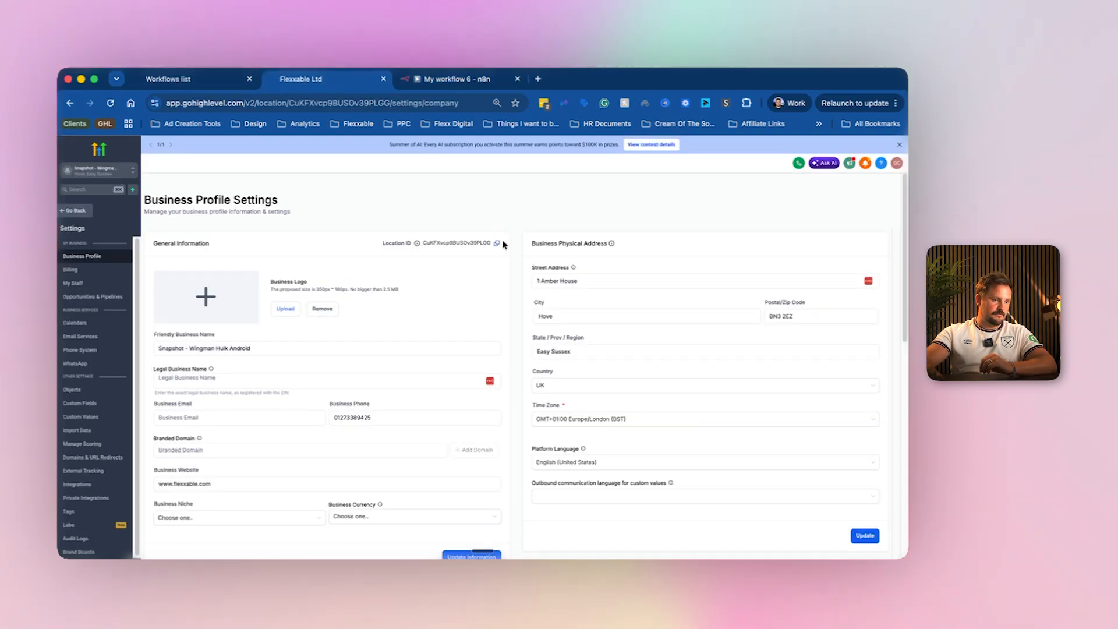
{"action": "left_click", "coordinate": [474, 85]}
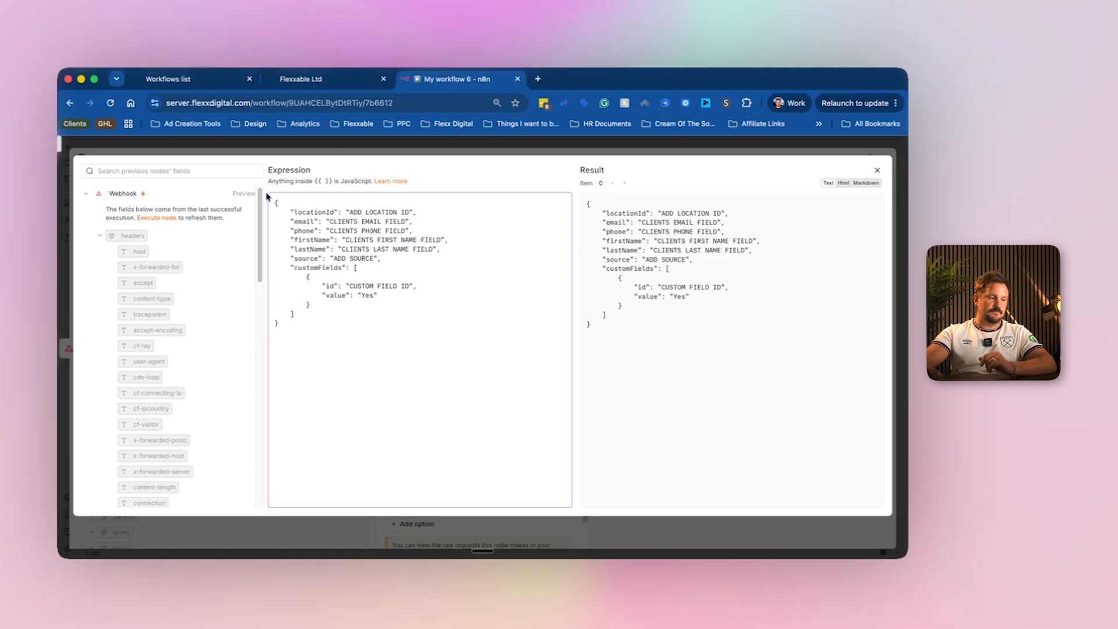
{"action": "left_click_drag", "start_coordinate": [411, 212], "coordinate": [350, 211]}
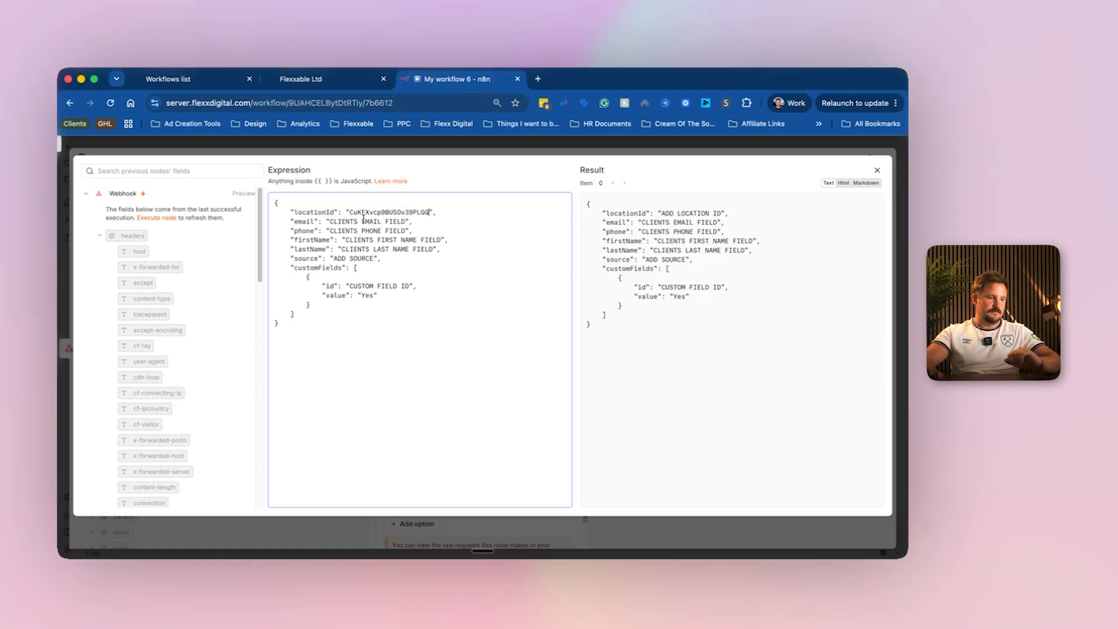
Replace the ADD SOURCE placeholder with Test N8n.
{"action": "left_click_drag", "start_coordinate": [405, 223], "coordinate": [330, 222]}
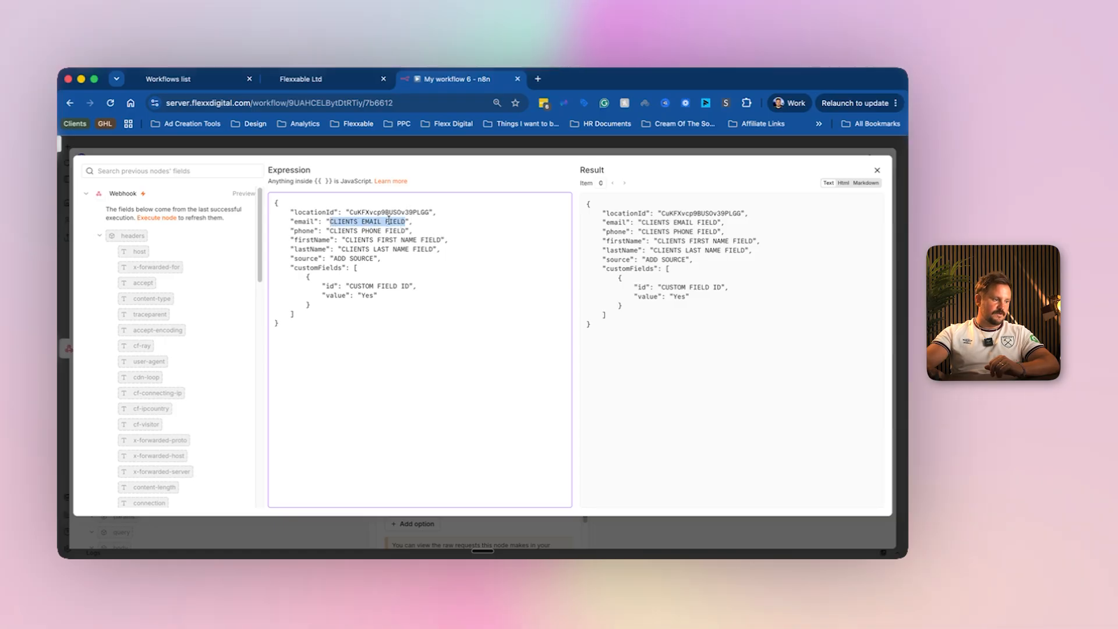
{"action": "scroll", "coordinate": [180, 272], "scroll_direction": "down", "scroll_amount": 15}
{"action": "scroll", "coordinate": [180, 275], "scroll_direction": "up", "scroll_amount": 15}
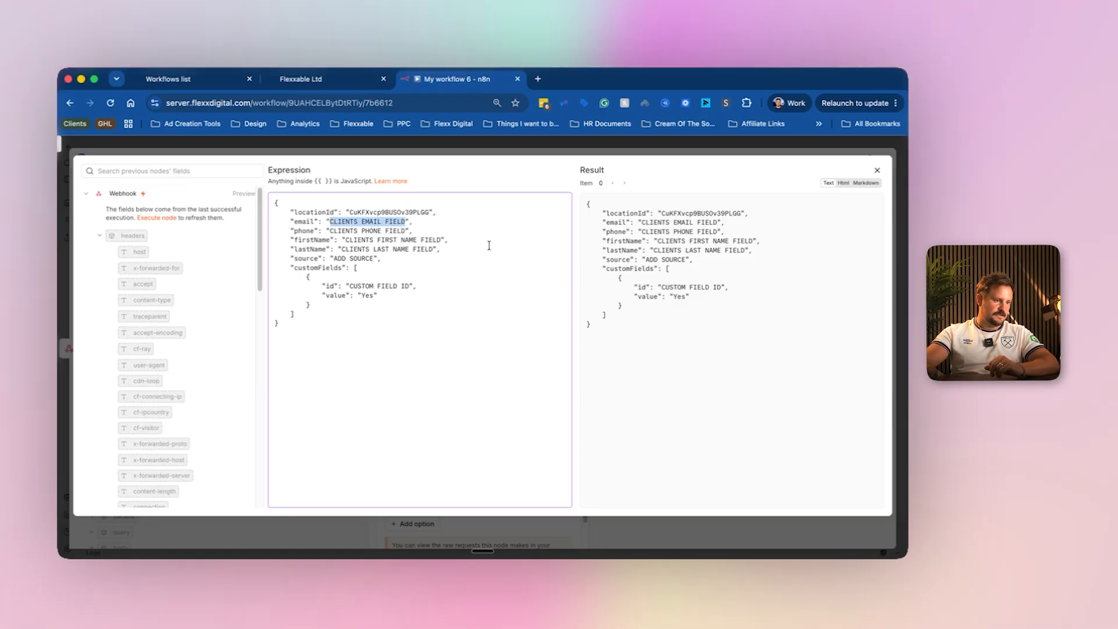
{"action": "left_click", "coordinate": [343, 240]}
{"action": "left_click_drag", "start_coordinate": [373, 258], "coordinate": [334, 258]}
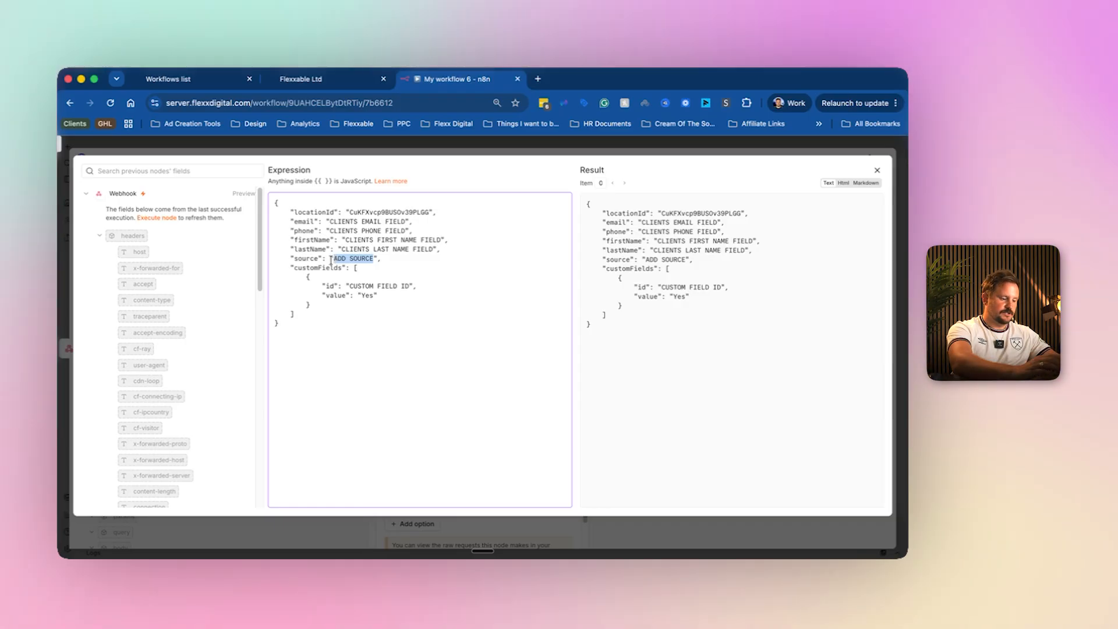
{"action": "type", "text": "Test N8n"}
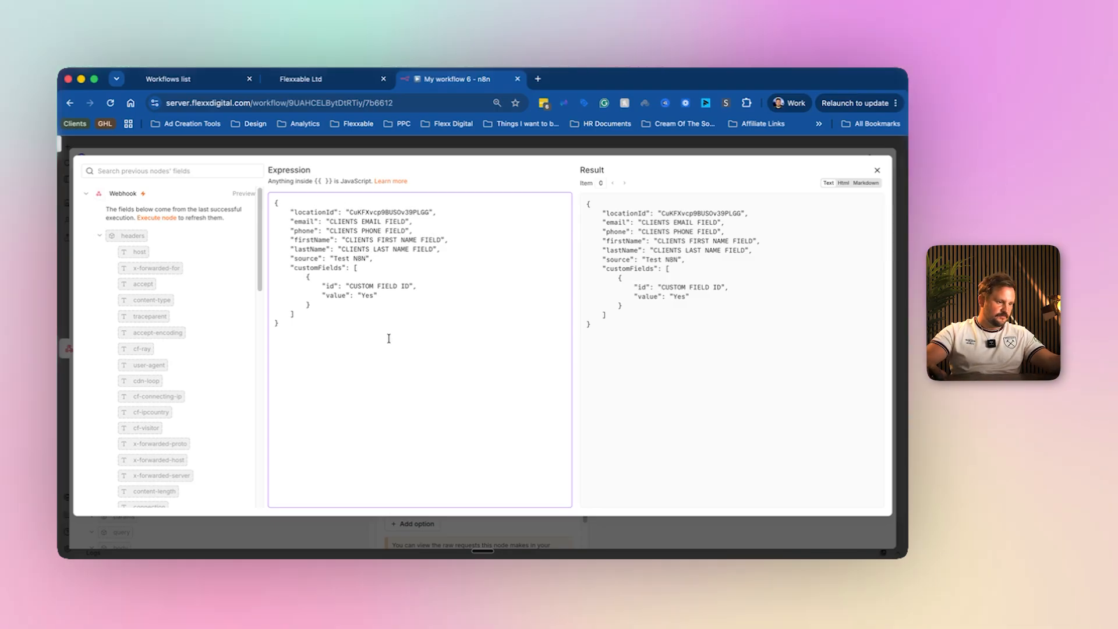
Delete the customFields block and the trailing comma after source.
{"action": "left_click_drag", "start_coordinate": [328, 305], "coordinate": [227, 273]}
{"action": "key", "text": "BackSpace"}
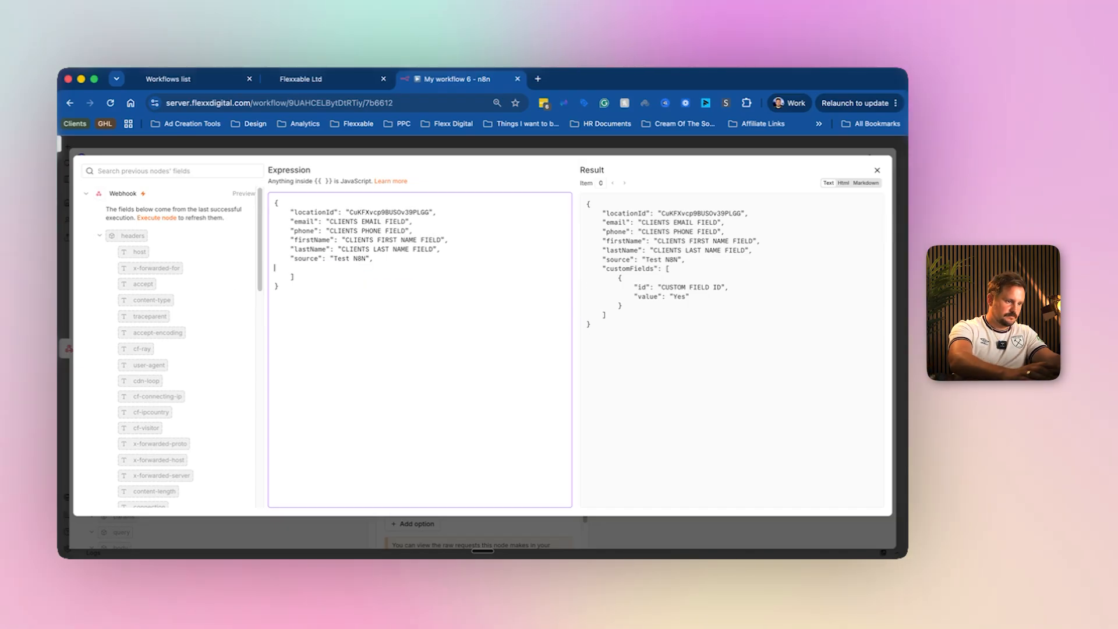
{"action": "key", "text": "BackSpace"}
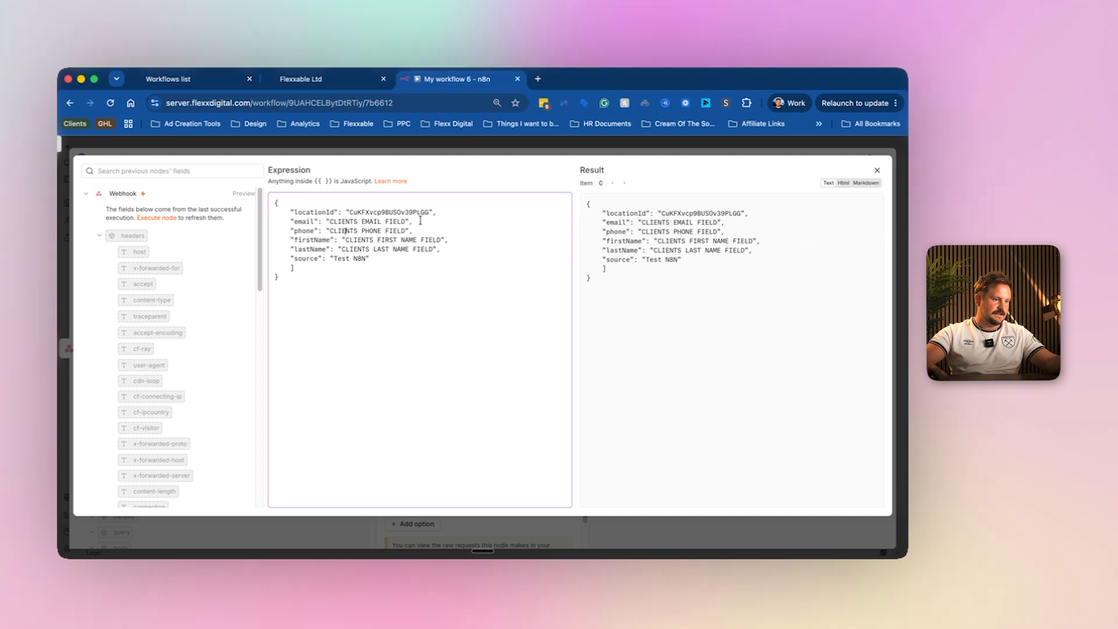
Close the editors and publish the workflow.
{"action": "left_click", "coordinate": [516, 154]}
{"action": "left_click", "coordinate": [597, 149]}
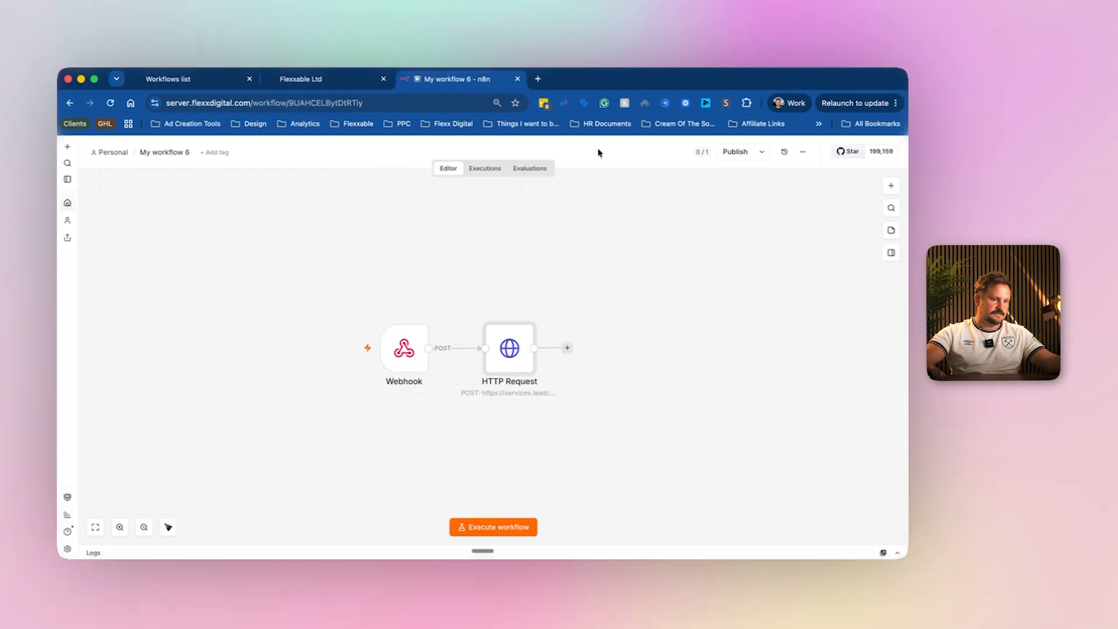
{"action": "left_click", "coordinate": [743, 153]}
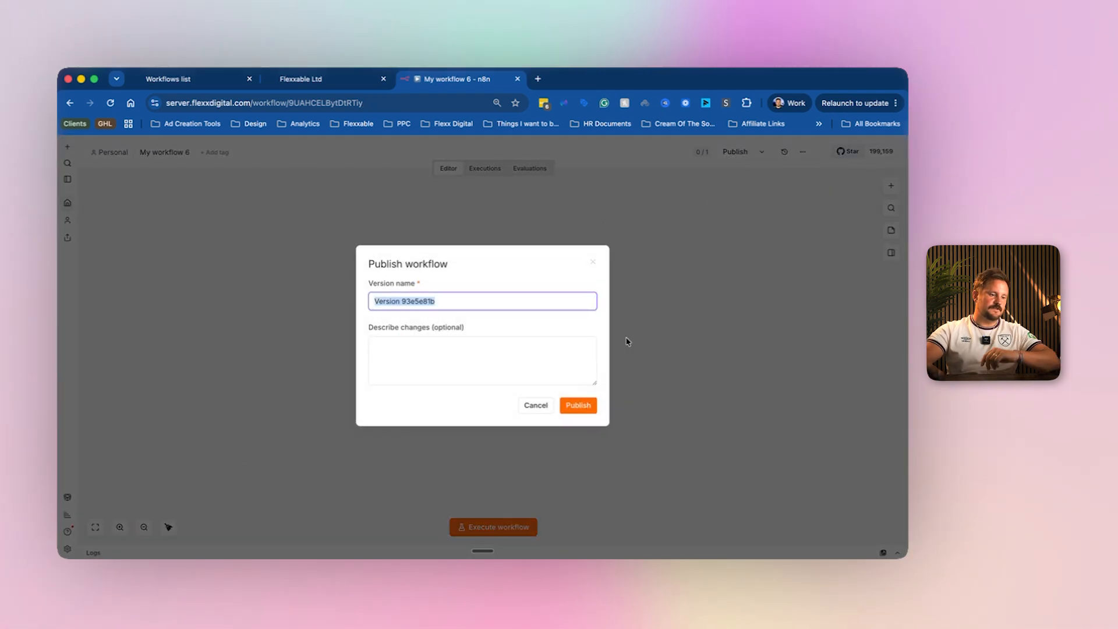
{"action": "left_click", "coordinate": [582, 406]}
{"action": "left_click", "coordinate": [568, 371]}
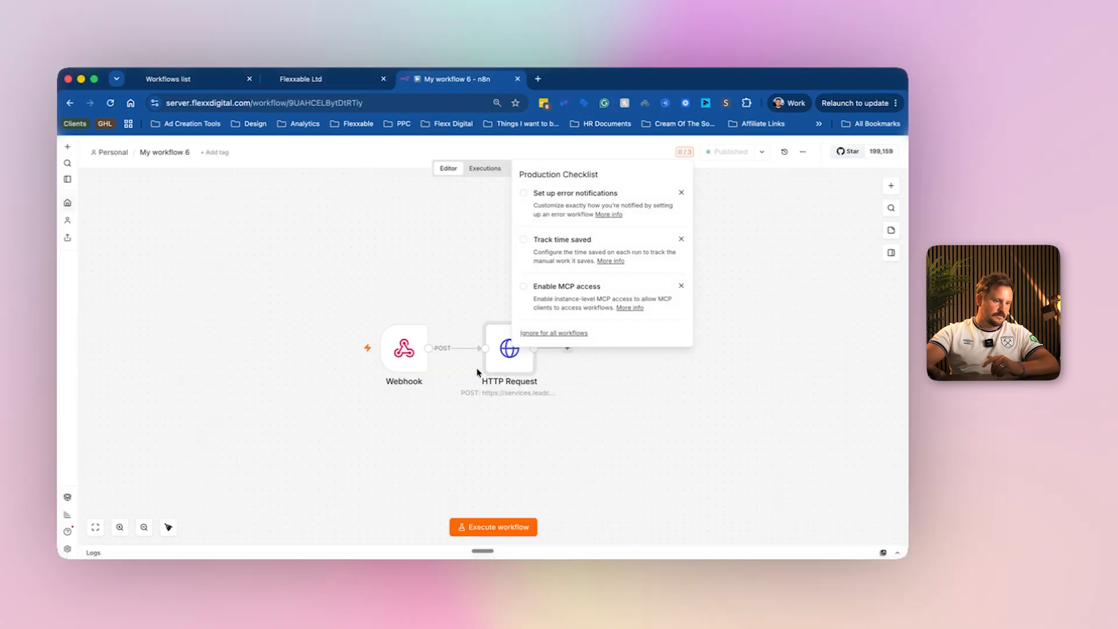
Set the Webhook node listening for a test event.
{"action": "double_click", "coordinate": [404, 349]}
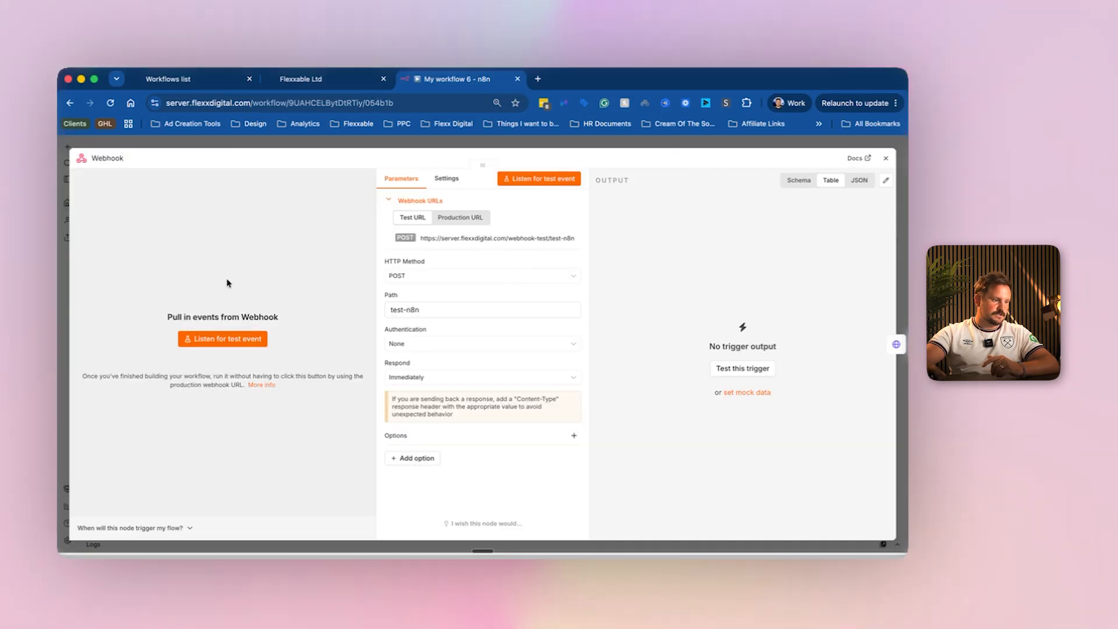
{"action": "left_click", "coordinate": [223, 339]}
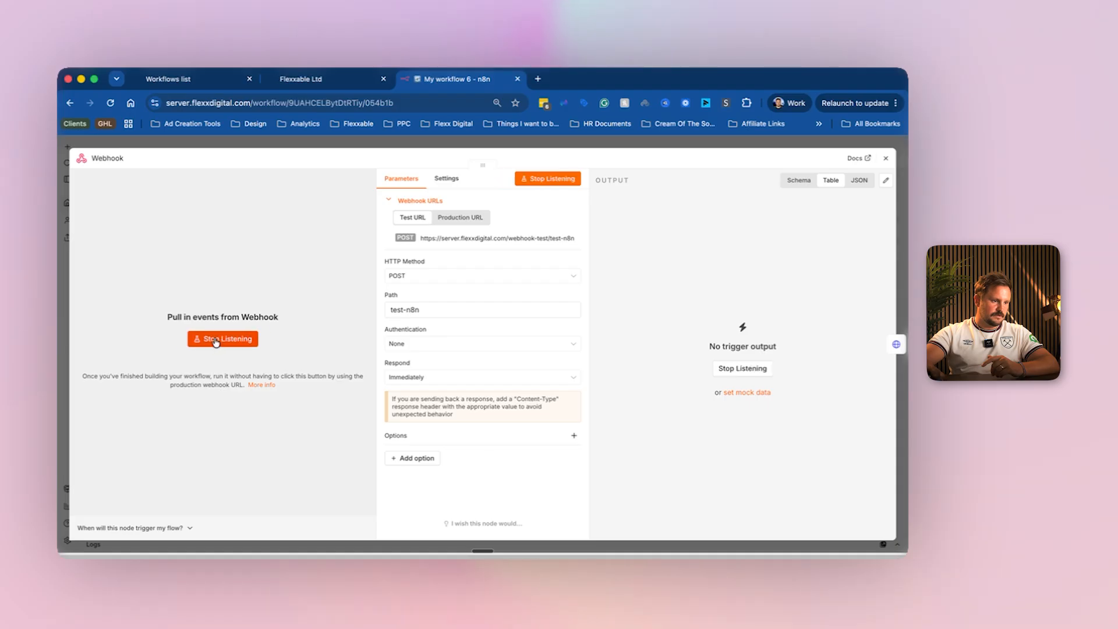
{"action": "left_click", "coordinate": [175, 78]}
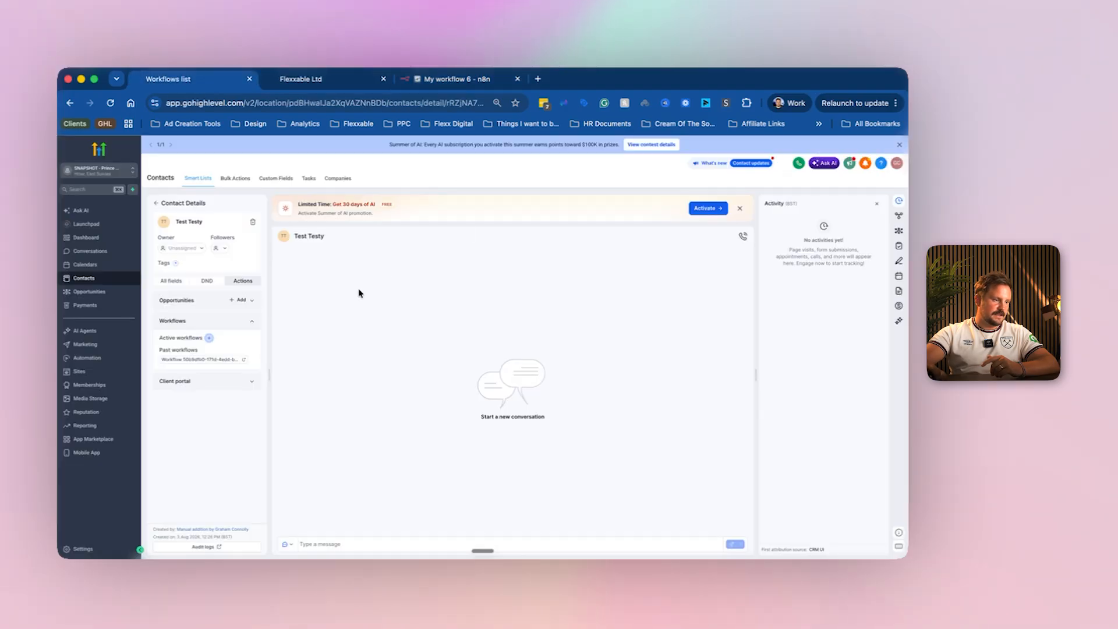
Add the Test N8n workflow to the contact's active workflows, found by searching 'test'.
{"action": "left_click", "coordinate": [209, 338]}
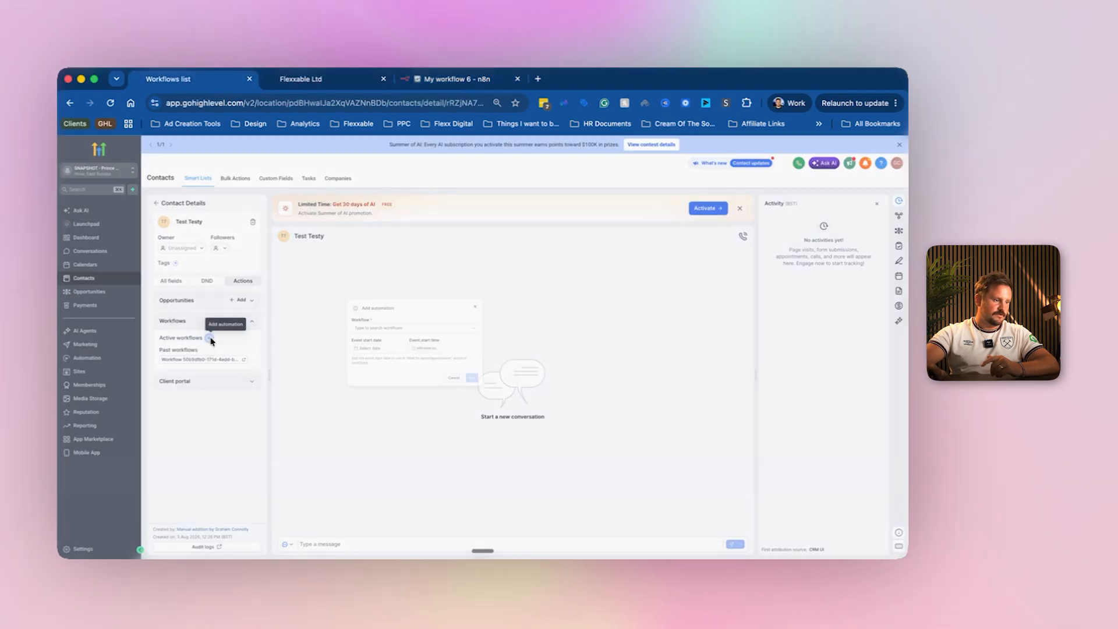
{"action": "left_click", "coordinate": [457, 329]}
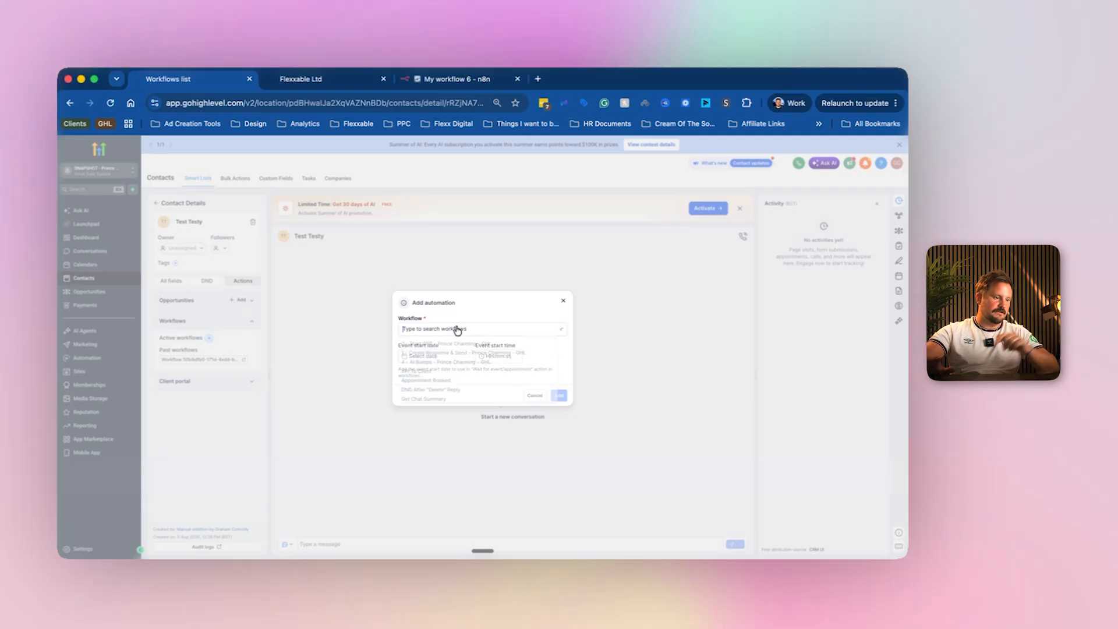
{"action": "type", "text": "test"}
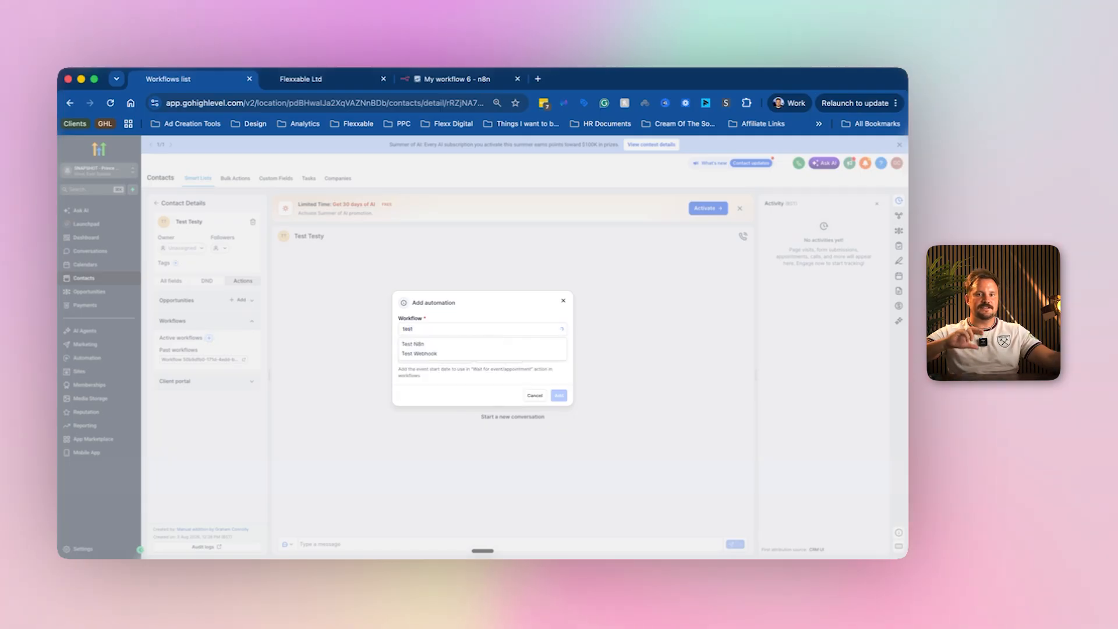
{"action": "left_click", "coordinate": [414, 344]}
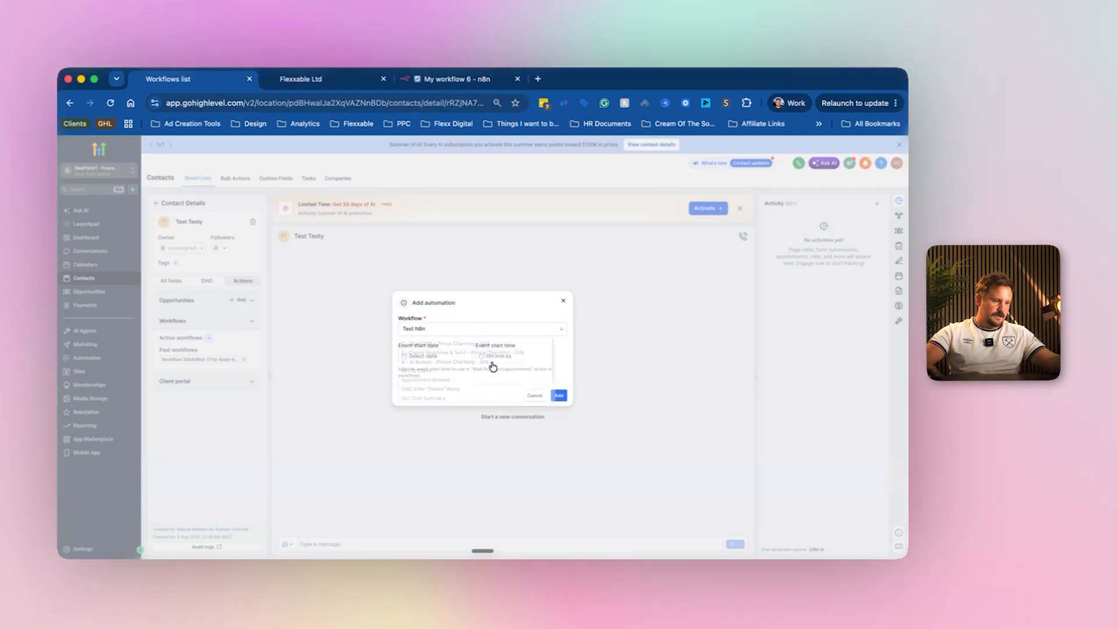
{"action": "left_click", "coordinate": [559, 395]}
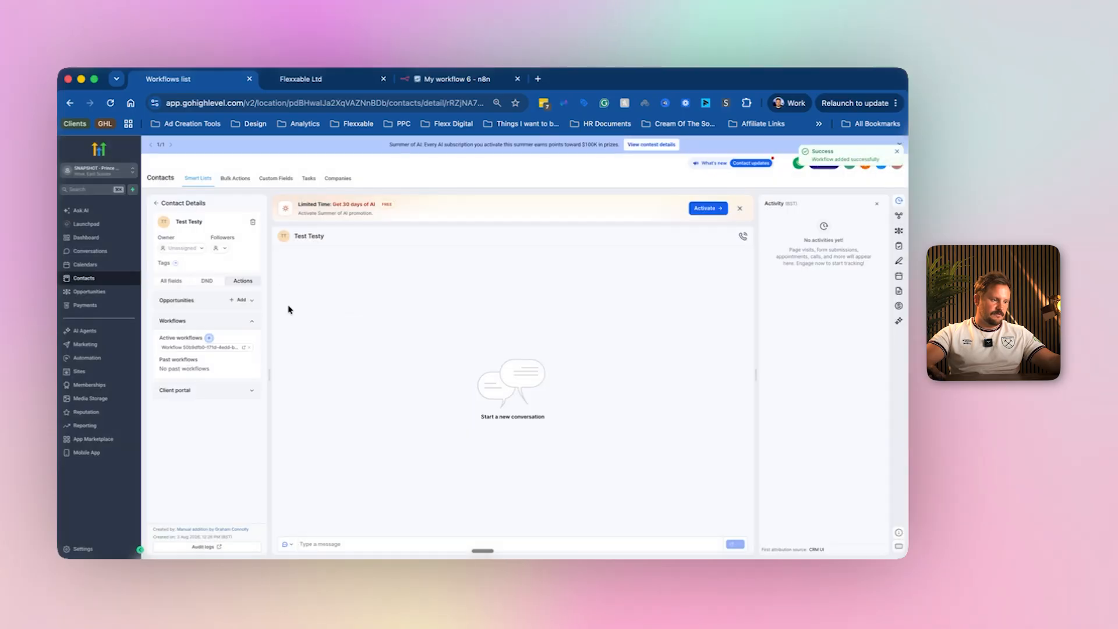
{"action": "key", "text": "super+3"}
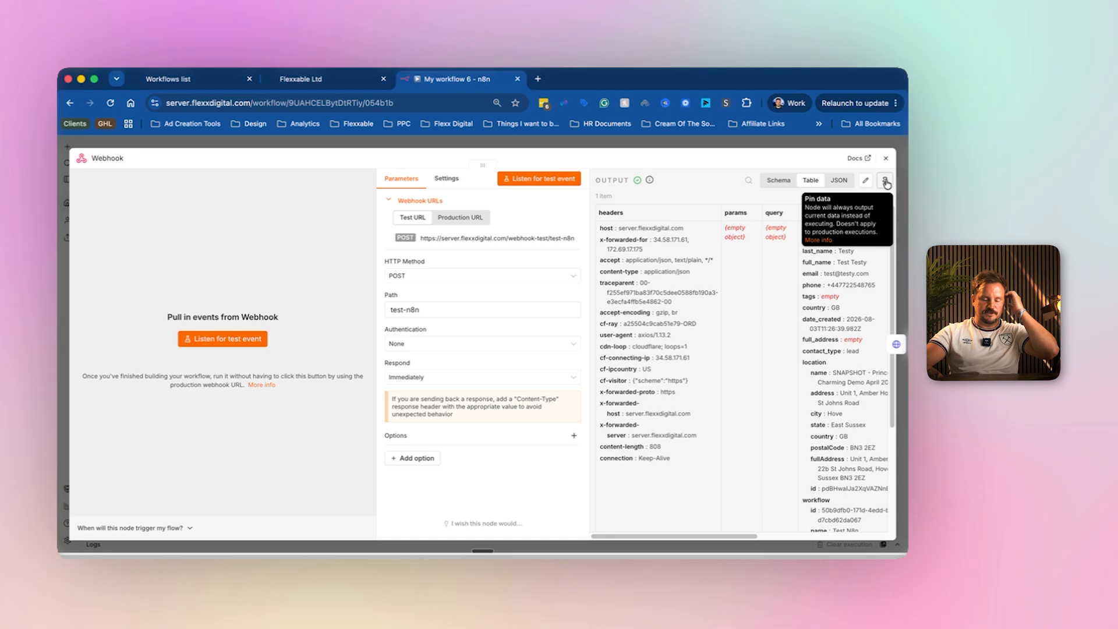
Pin the Webhook's received output data and close the node.
{"action": "left_click", "coordinate": [885, 183]}
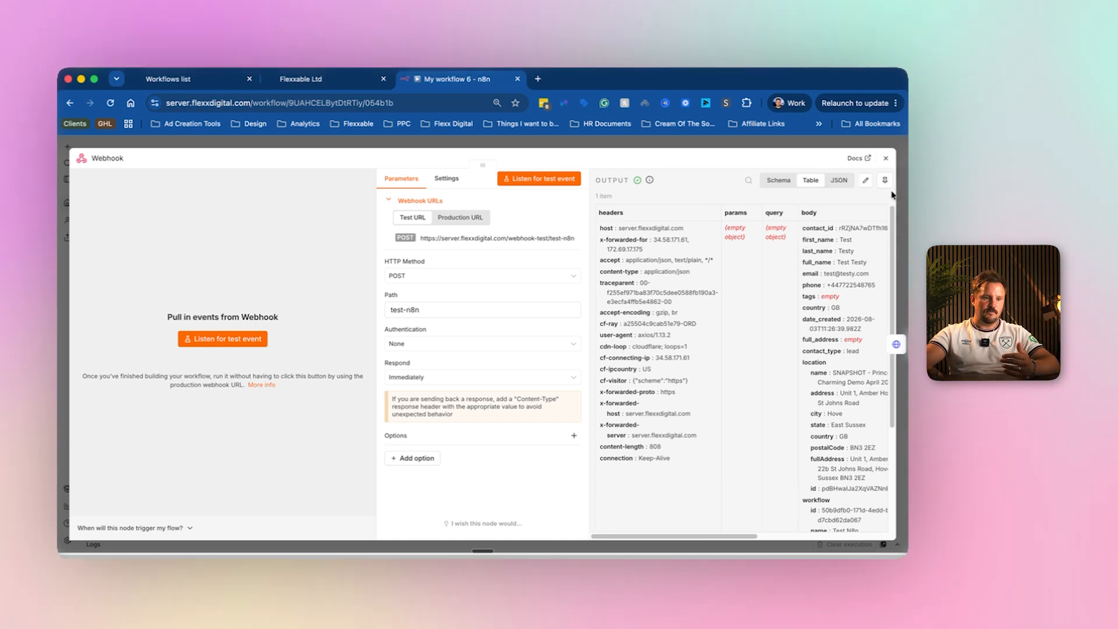
{"action": "left_click", "coordinate": [884, 180]}
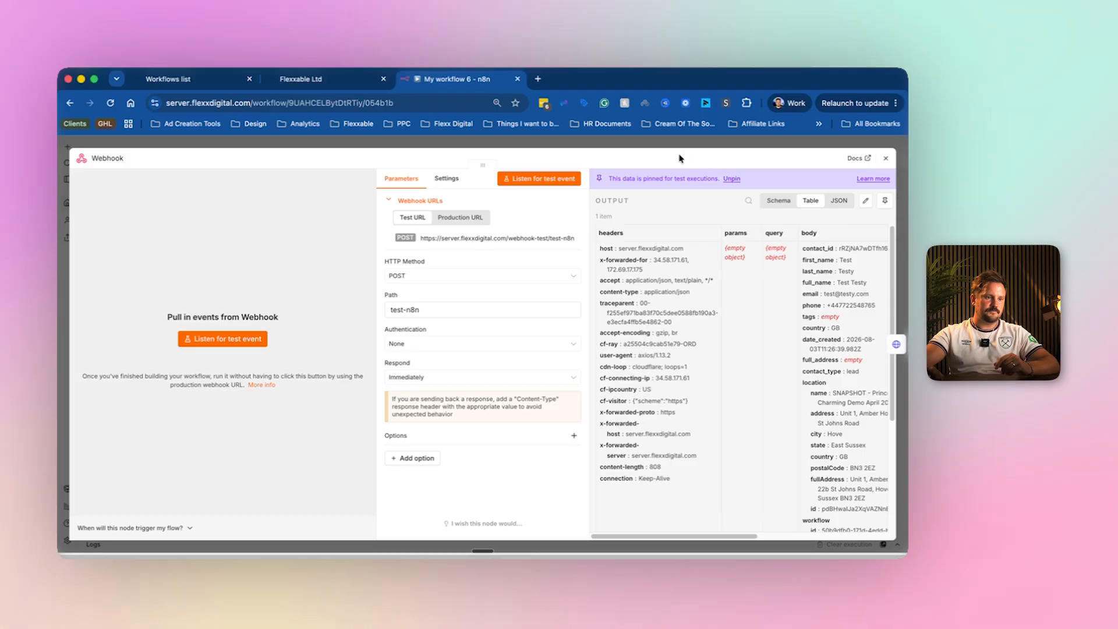
{"action": "key", "text": "Escape"}
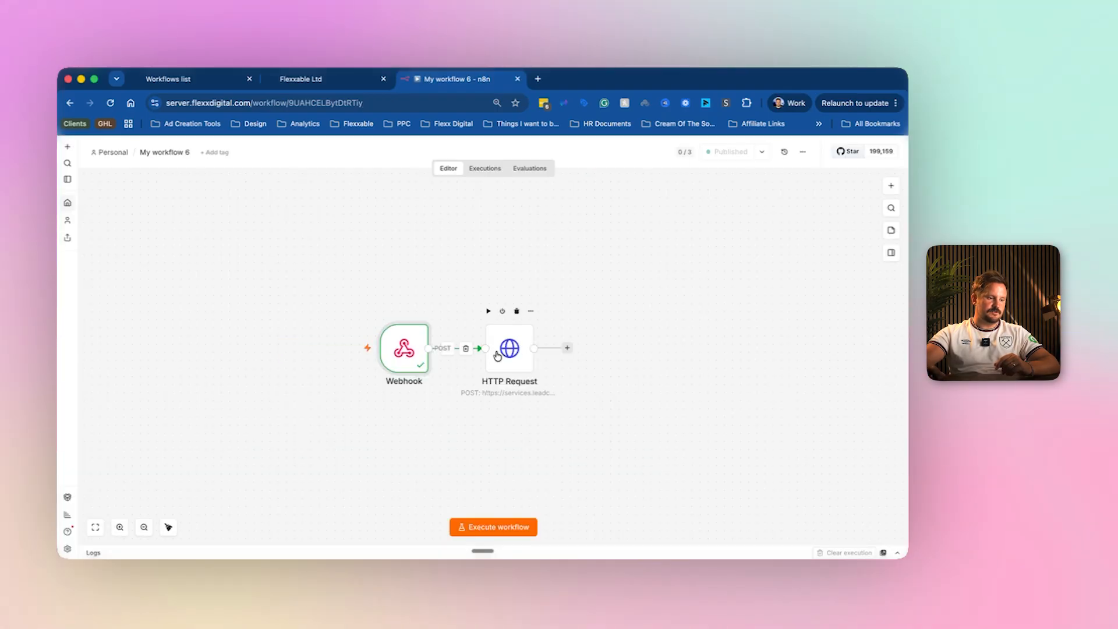
Map the webhook's email and phone fields into the JSON body's email and phone values.
{"action": "double_click", "coordinate": [506, 350]}
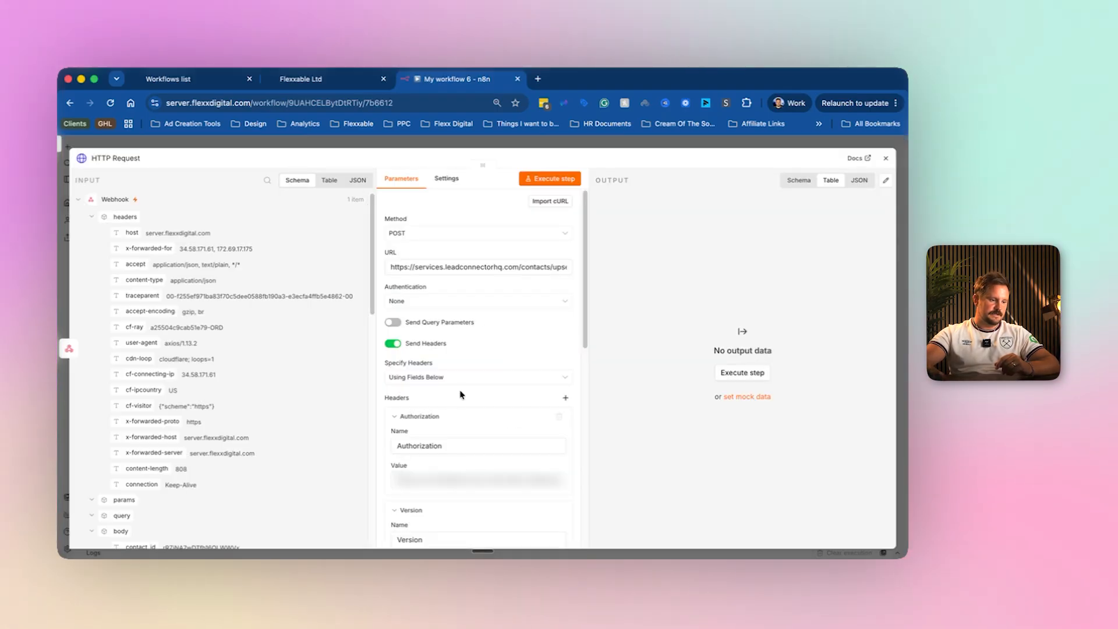
{"action": "scroll", "coordinate": [462, 395], "scroll_direction": "down", "scroll_amount": 10}
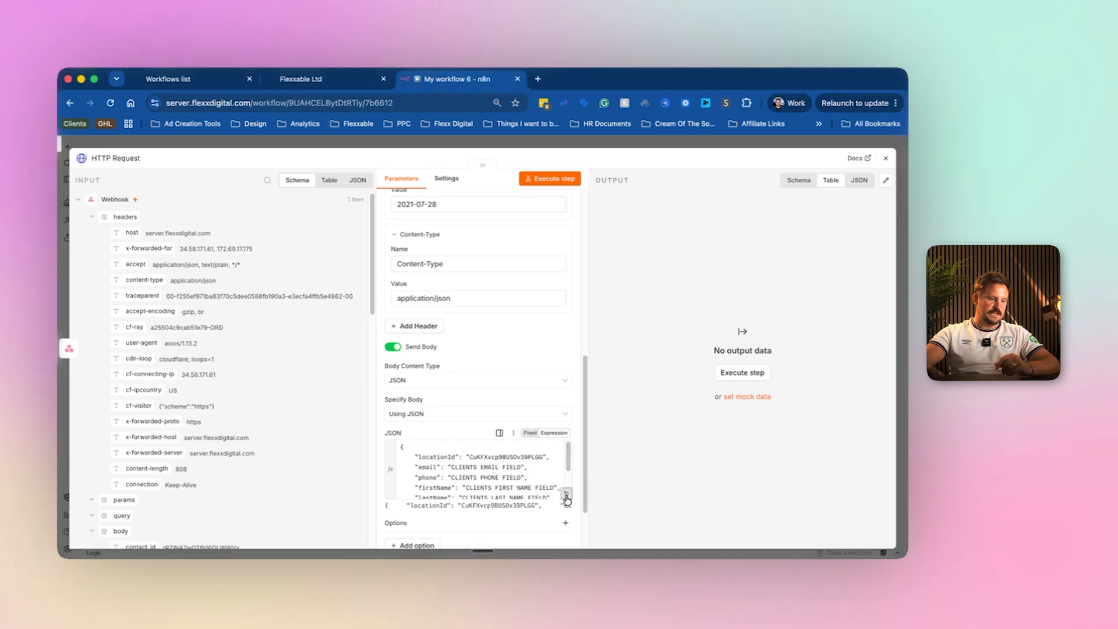
{"action": "left_click", "coordinate": [566, 495]}
{"action": "left_click_drag", "start_coordinate": [407, 221], "coordinate": [340, 213]}
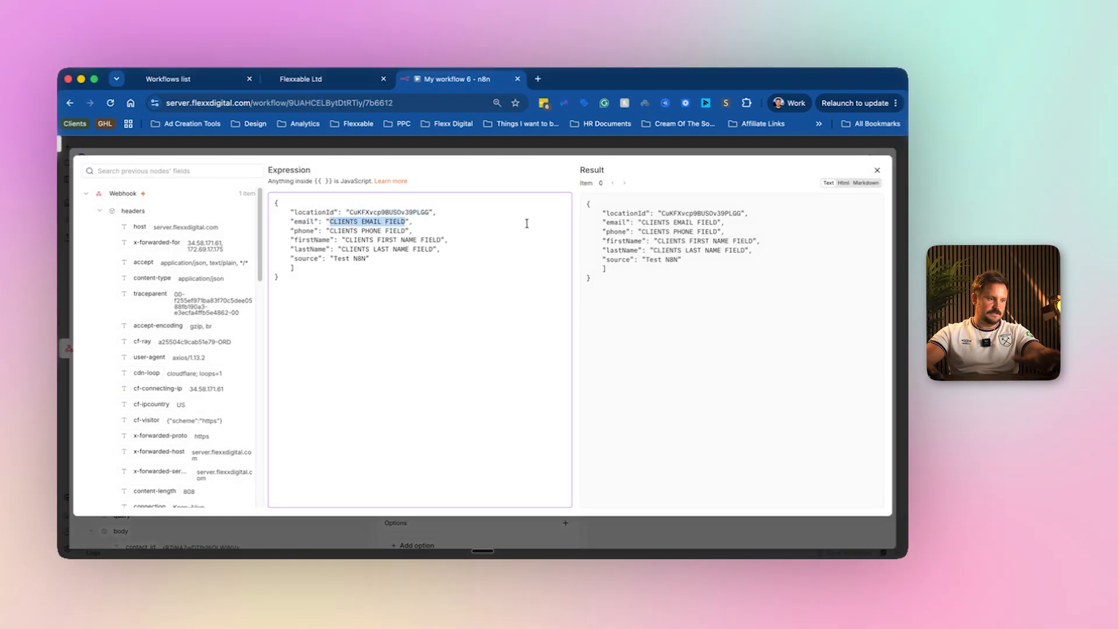
{"action": "scroll", "coordinate": [221, 367], "scroll_direction": "down", "scroll_amount": 10}
{"action": "scroll", "coordinate": [221, 367], "scroll_direction": "down", "scroll_amount": 2}
{"action": "scroll", "coordinate": [224, 366], "scroll_direction": "up", "scroll_amount": 3}
{"action": "left_click", "coordinate": [170, 342]}
{"action": "left_click_drag", "start_coordinate": [330, 222], "coordinate": [330, 222]}
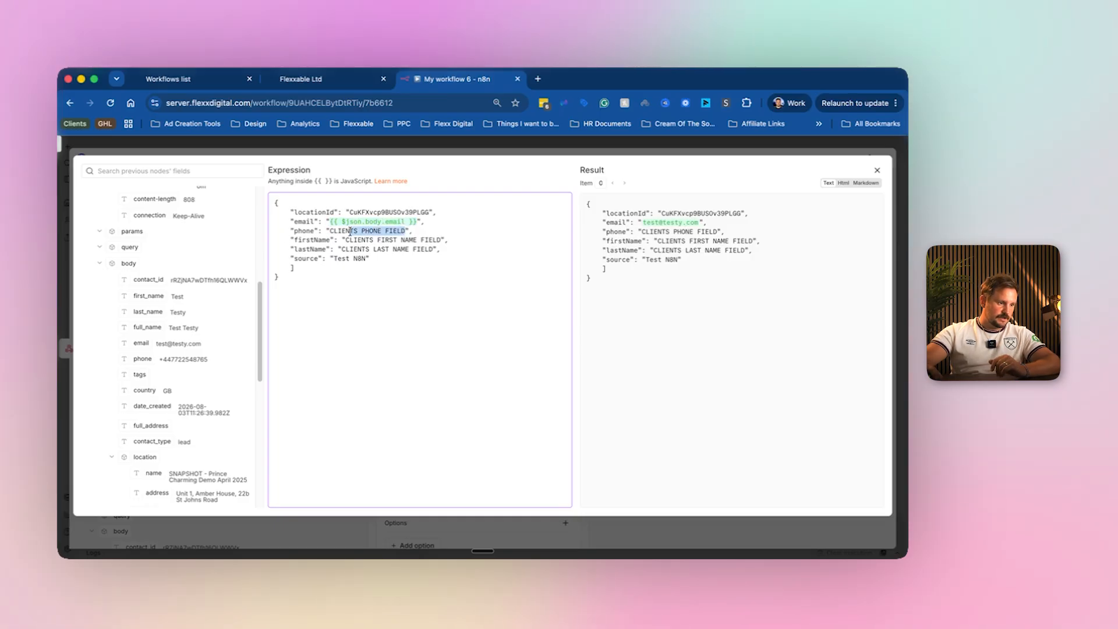
{"action": "key", "text": "BackSpace"}
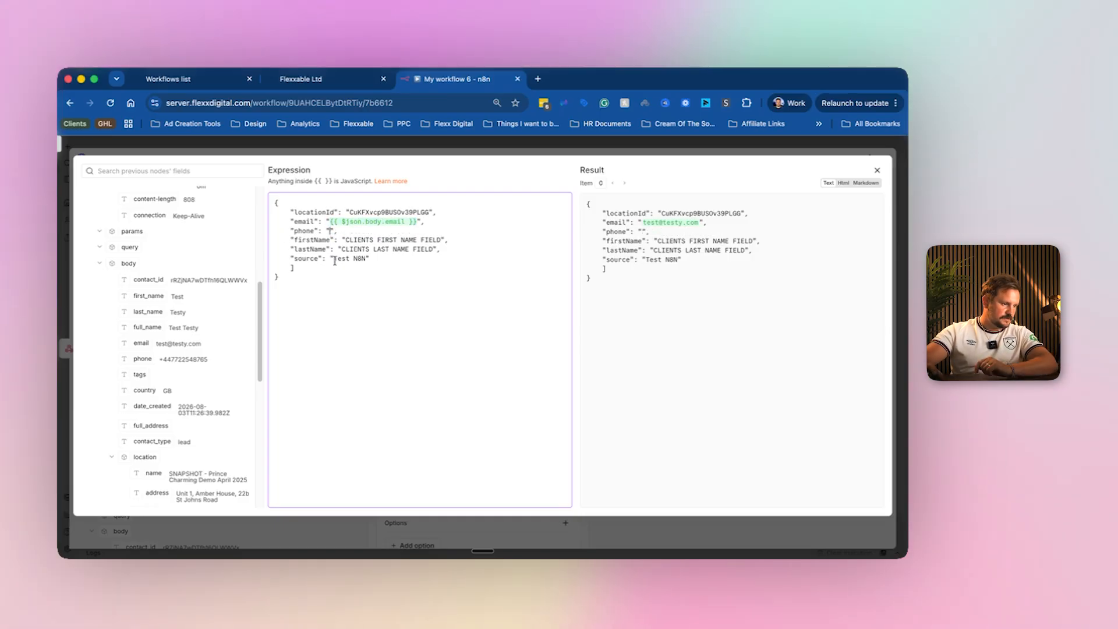
{"action": "left_click_drag", "start_coordinate": [142, 359], "coordinate": [330, 231]}
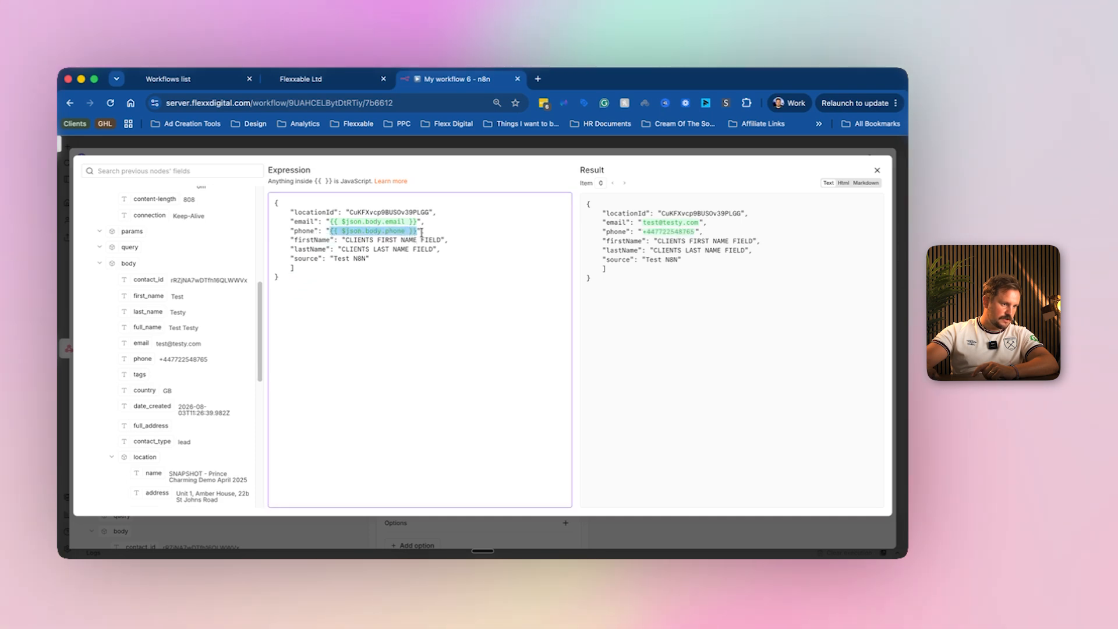
Replace the firstName and lastName placeholders with the webhook's first_name and last_name fields.
{"action": "left_click_drag", "start_coordinate": [441, 240], "coordinate": [346, 240]}
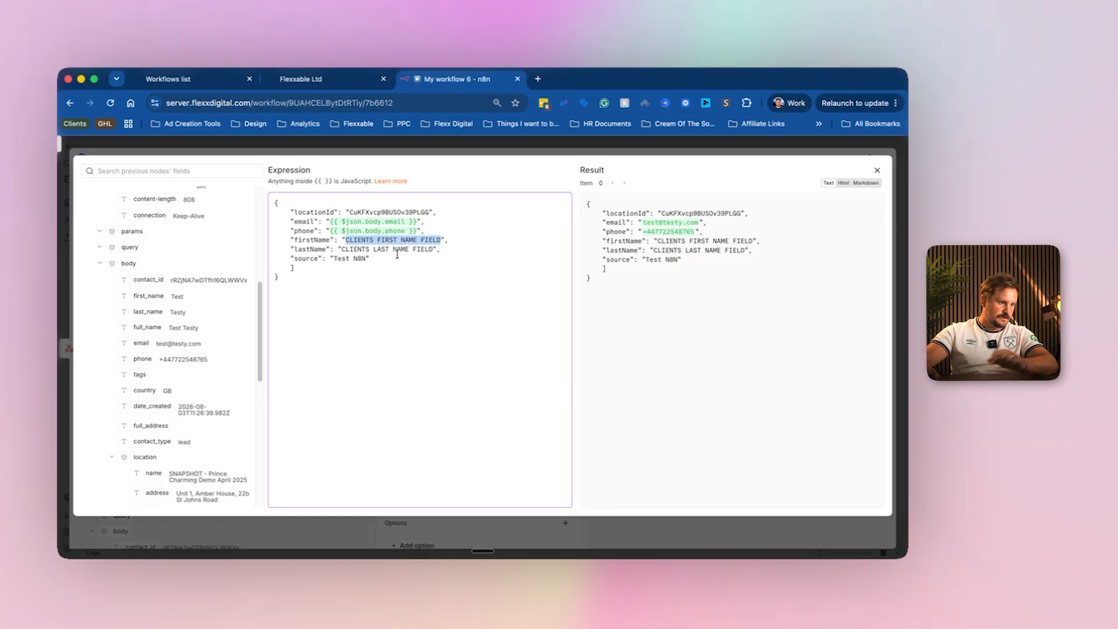
{"action": "key", "text": "BackSpace"}
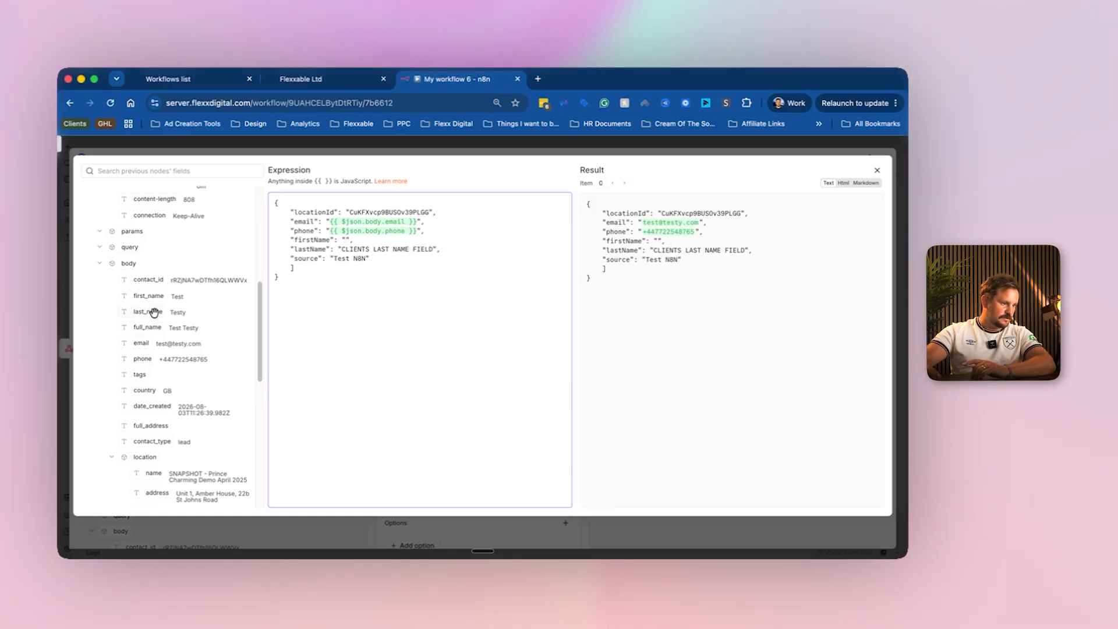
{"action": "left_click_drag", "start_coordinate": [353, 243], "coordinate": [351, 241]}
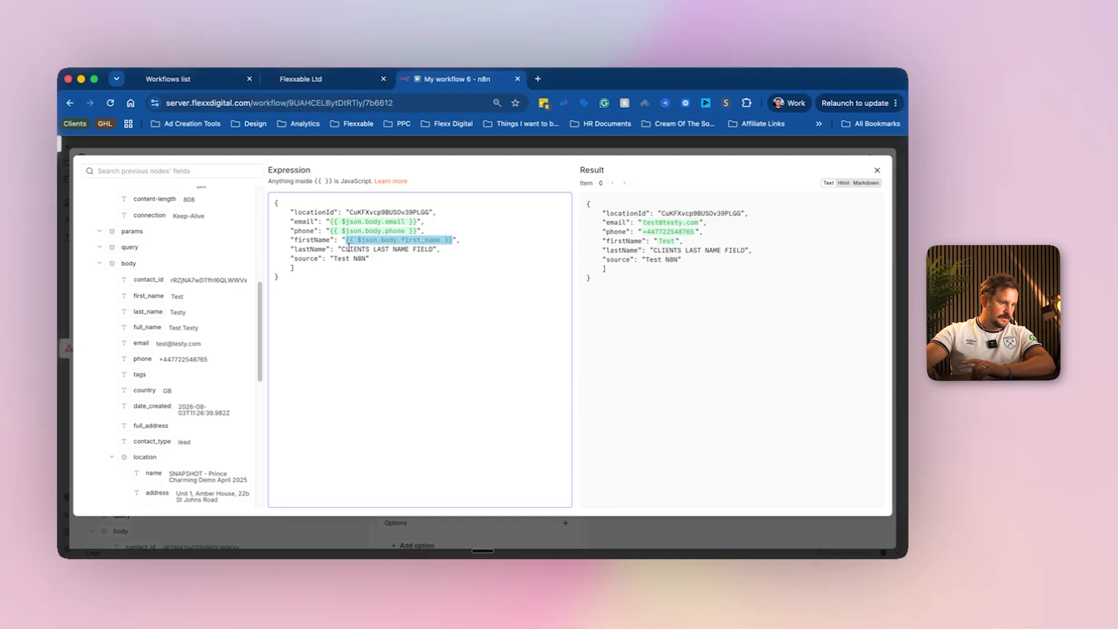
{"action": "left_click_drag", "start_coordinate": [341, 249], "coordinate": [431, 249]}
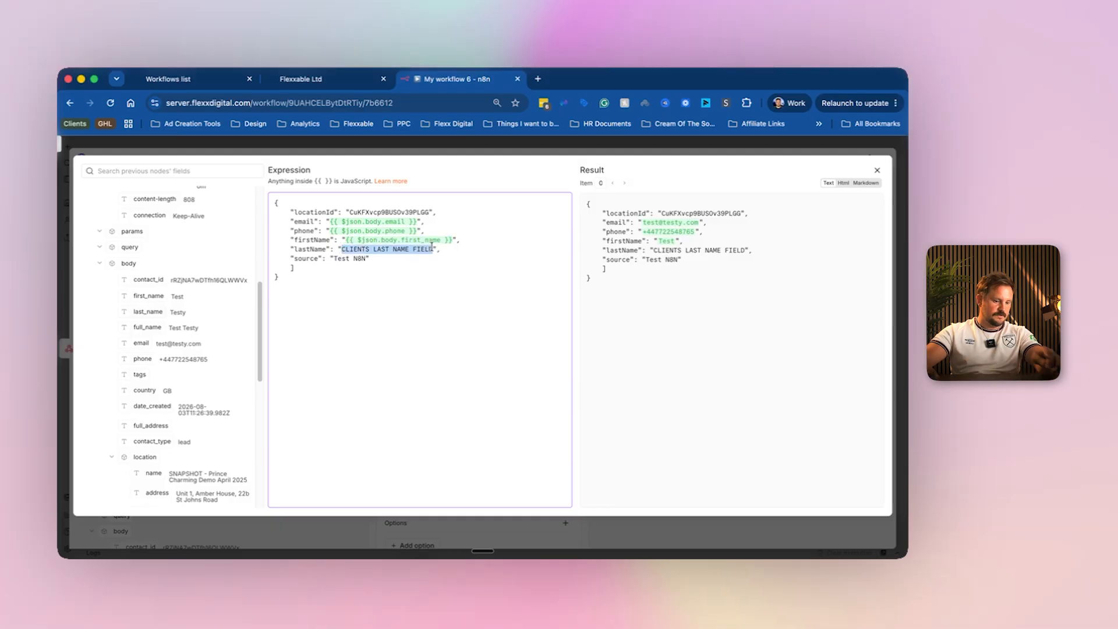
{"action": "key", "text": "BackSpace"}
{"action": "left_click_drag", "start_coordinate": [144, 323], "coordinate": [341, 251]}
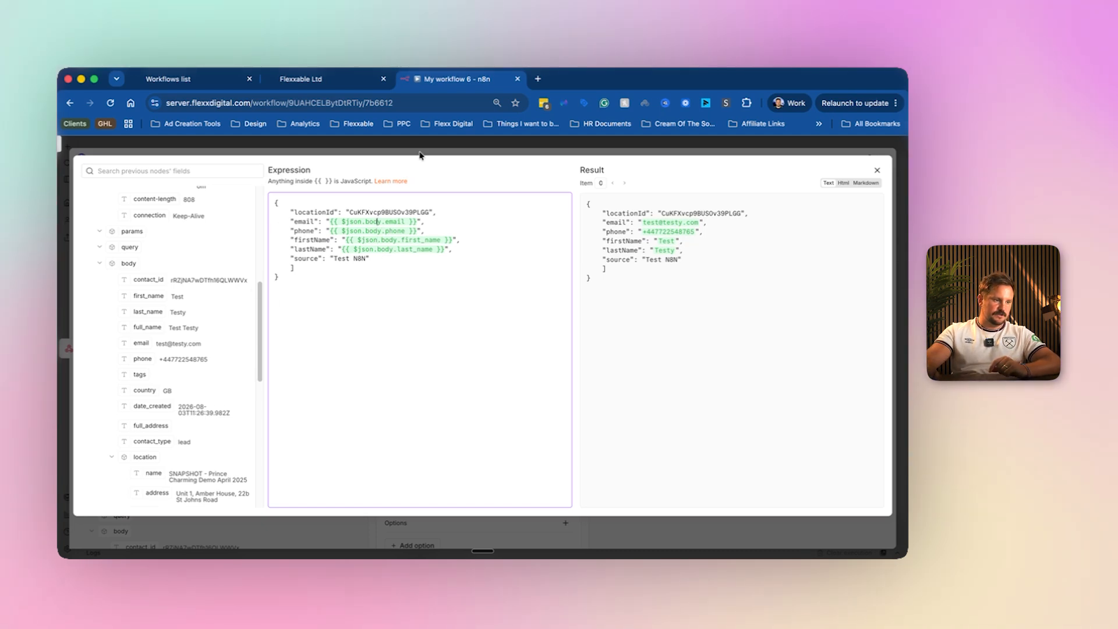
{"action": "key", "text": "Escape"}
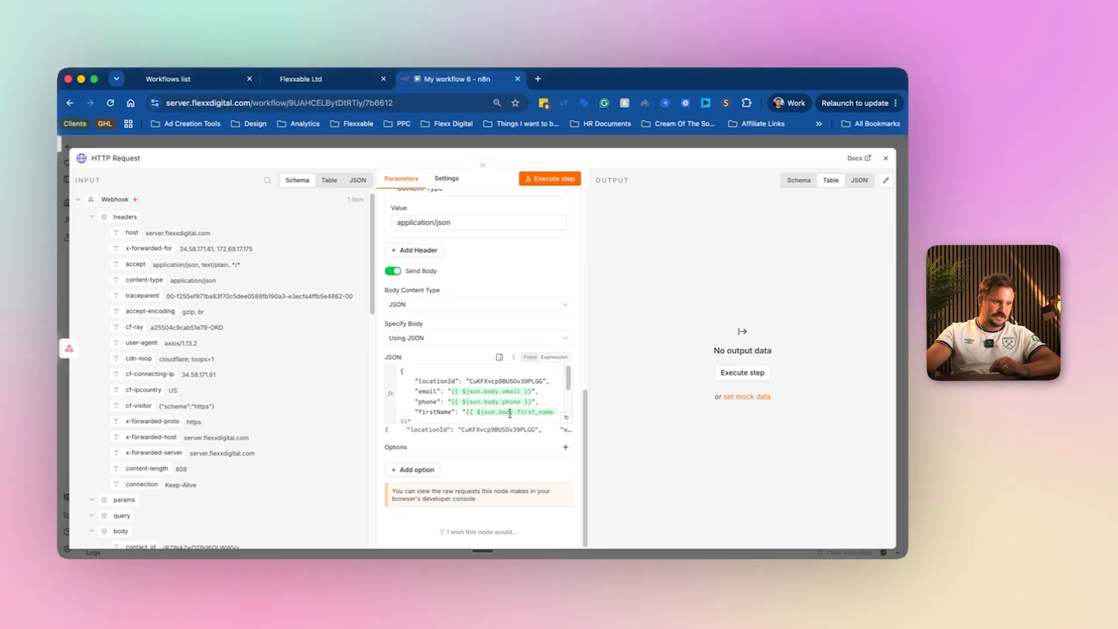
{"action": "scroll", "coordinate": [522, 406], "scroll_direction": "up", "scroll_amount": 5}
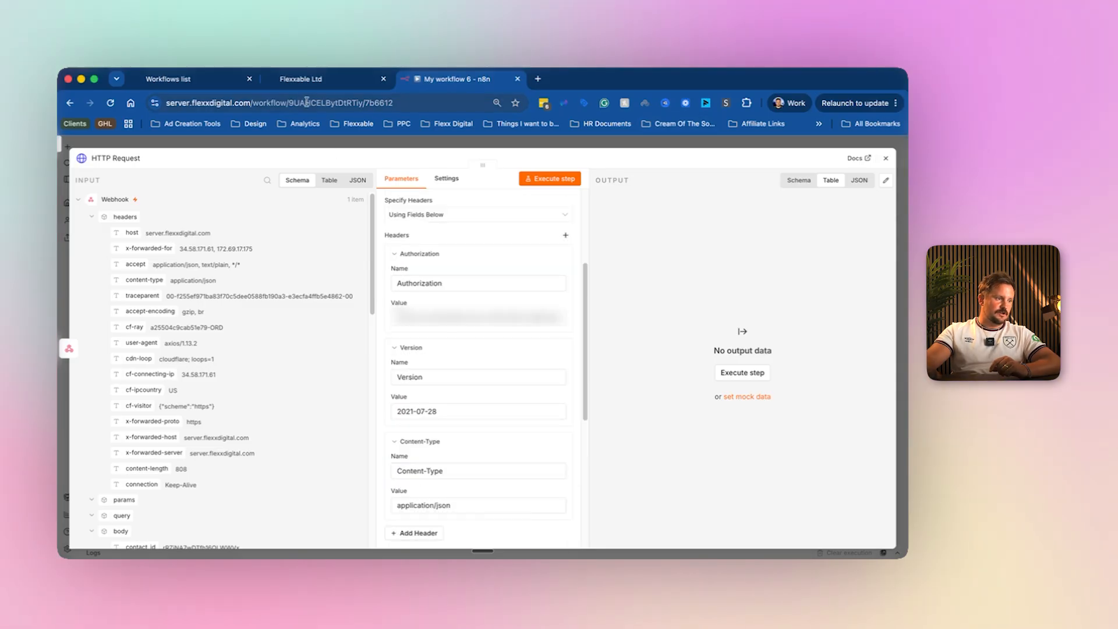
Open the empty Flexxable Ltd contacts list, then test-run n8n's HTTP Request step.
{"action": "left_click", "coordinate": [280, 79]}
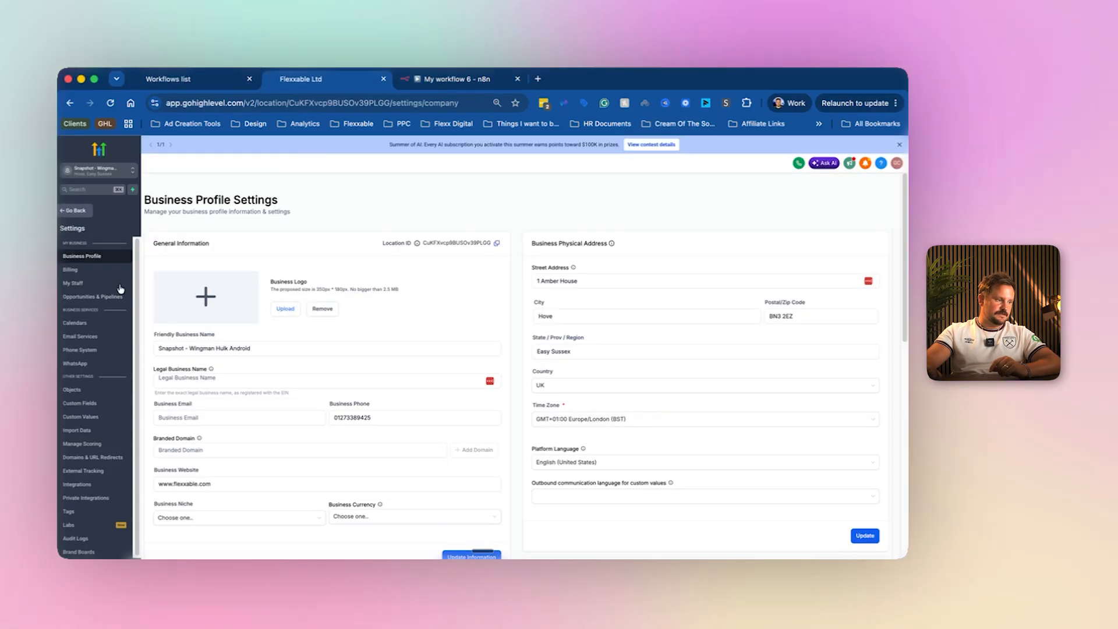
{"action": "left_click", "coordinate": [68, 211]}
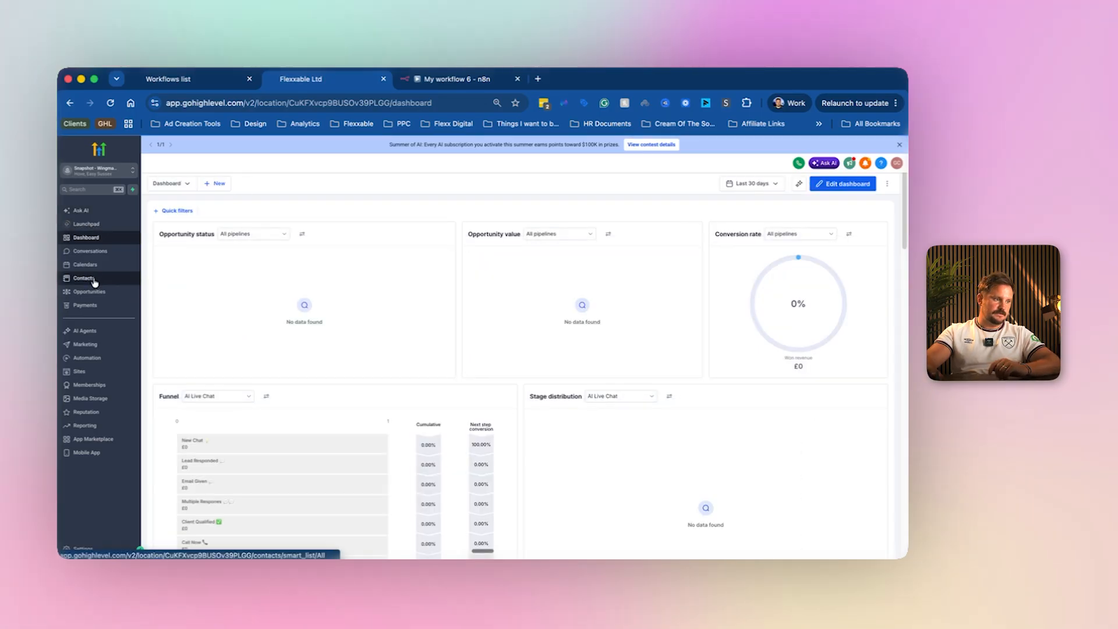
{"action": "left_click", "coordinate": [94, 279]}
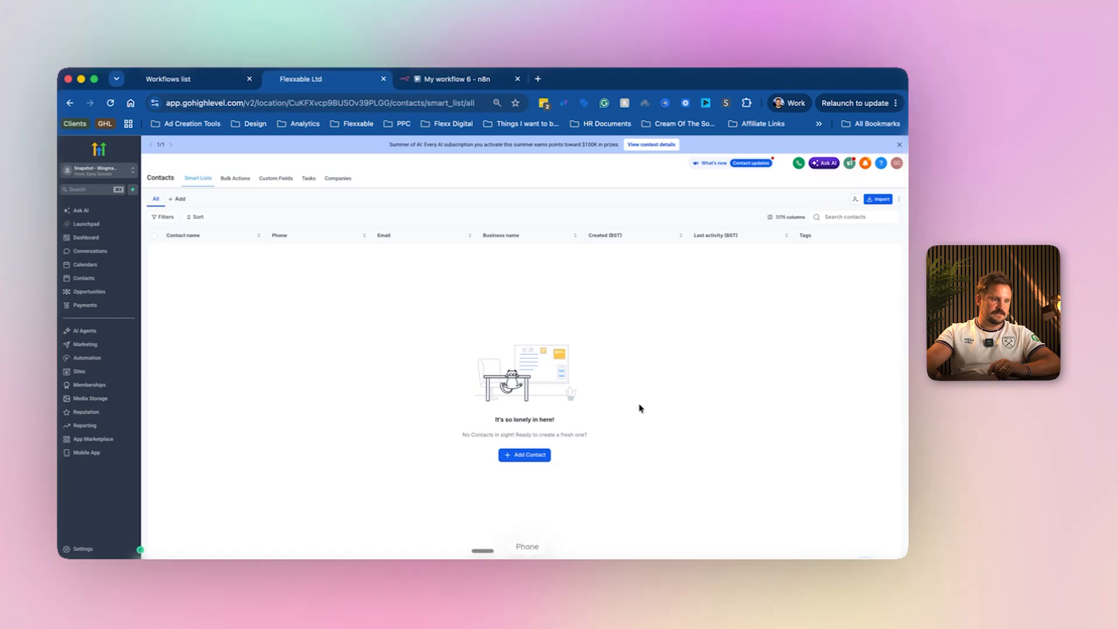
{"action": "left_click", "coordinate": [501, 79]}
{"action": "left_click", "coordinate": [556, 181]}
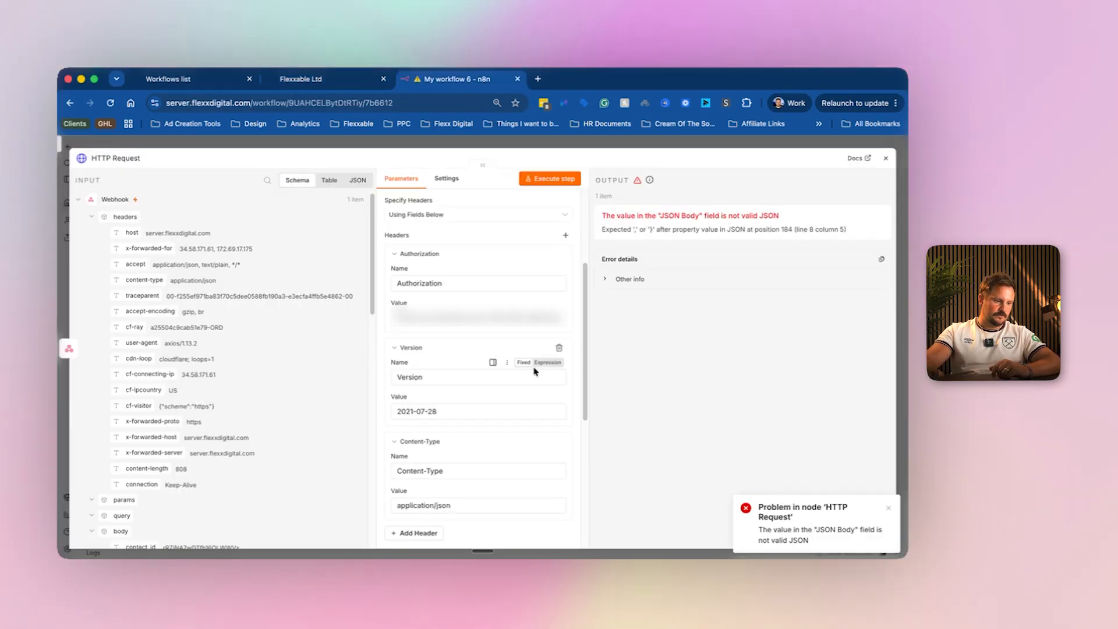
Delete the stray line from the HTTP Request JSON body and rerun the step successfully.
{"action": "scroll", "coordinate": [541, 370], "scroll_direction": "down", "scroll_amount": 5}
{"action": "left_click", "coordinate": [566, 471]}
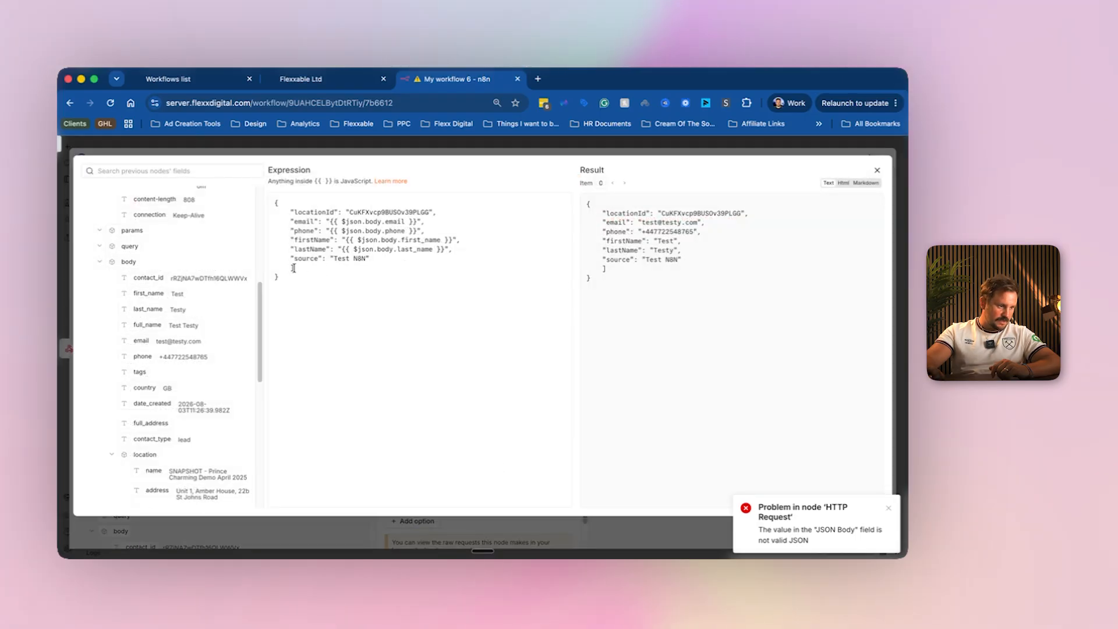
{"action": "left_click", "coordinate": [408, 262]}
{"action": "key", "text": "BackSpace"}
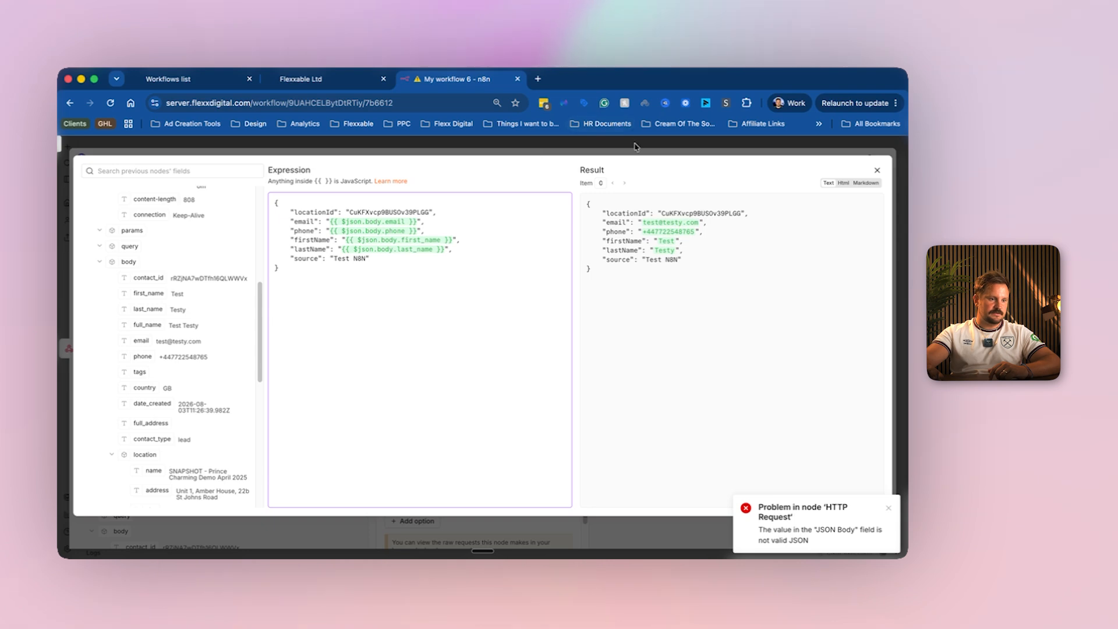
{"action": "left_click", "coordinate": [636, 147]}
{"action": "left_click", "coordinate": [550, 179]}
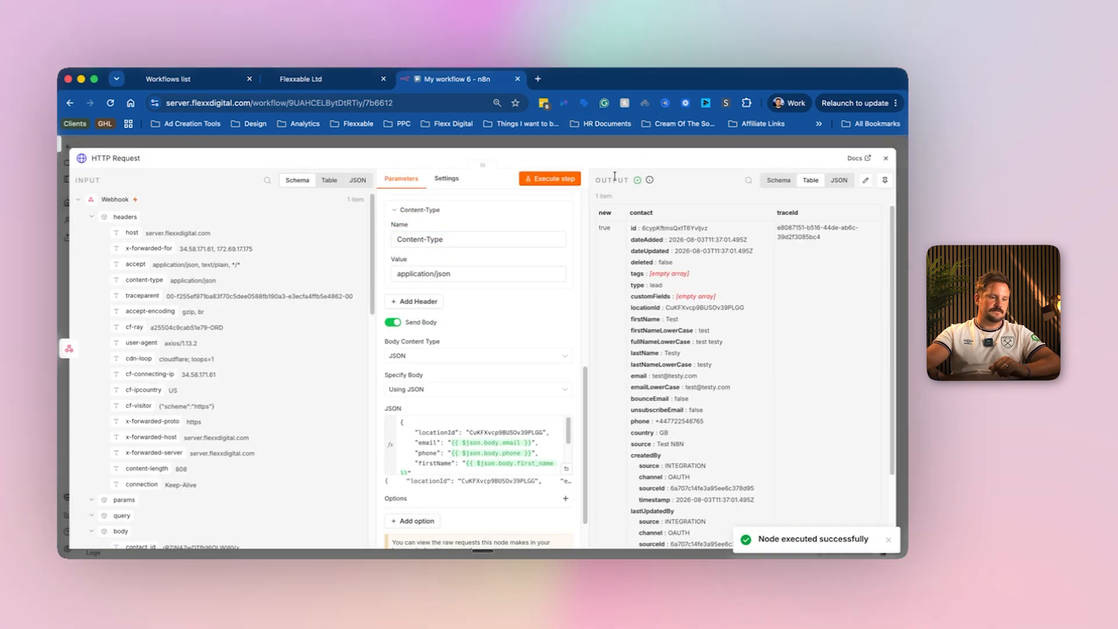
{"action": "left_click", "coordinate": [306, 77]}
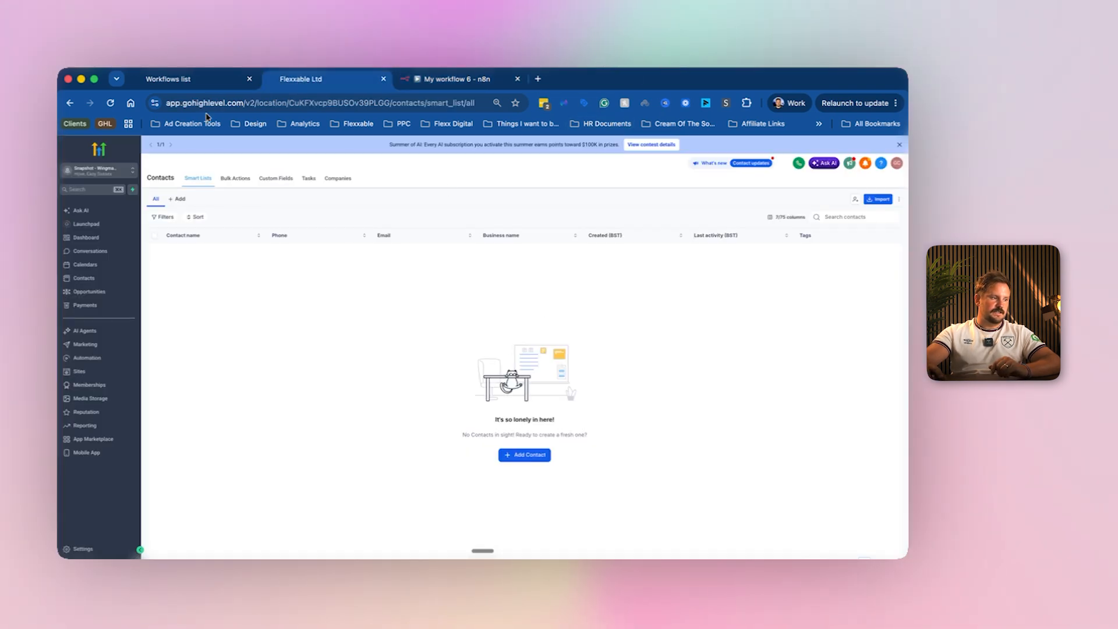
Reload the Flexxable Ltd contacts and open the new Test Testy contact, source Test N8N.
{"action": "key", "text": "super+r"}
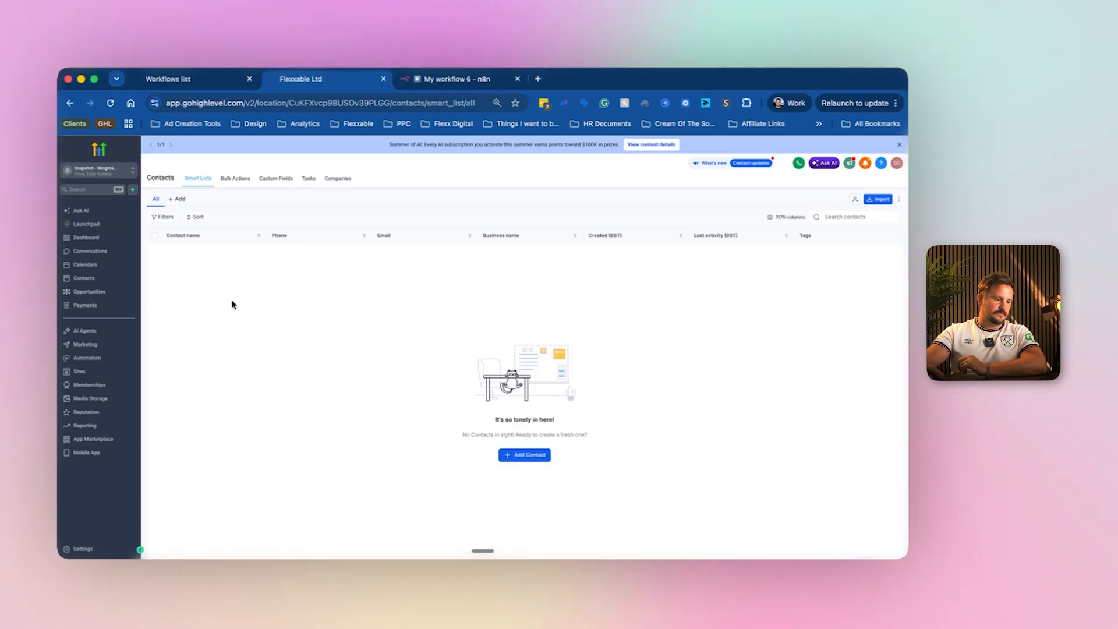
{"action": "key", "text": "super+r"}
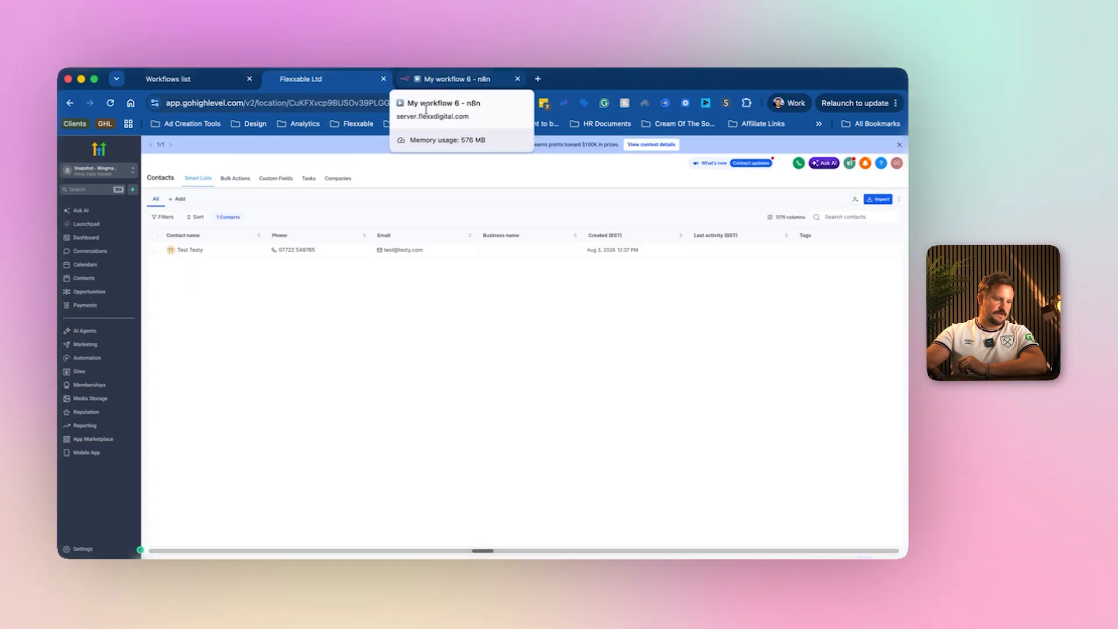
{"action": "left_click", "coordinate": [189, 250]}
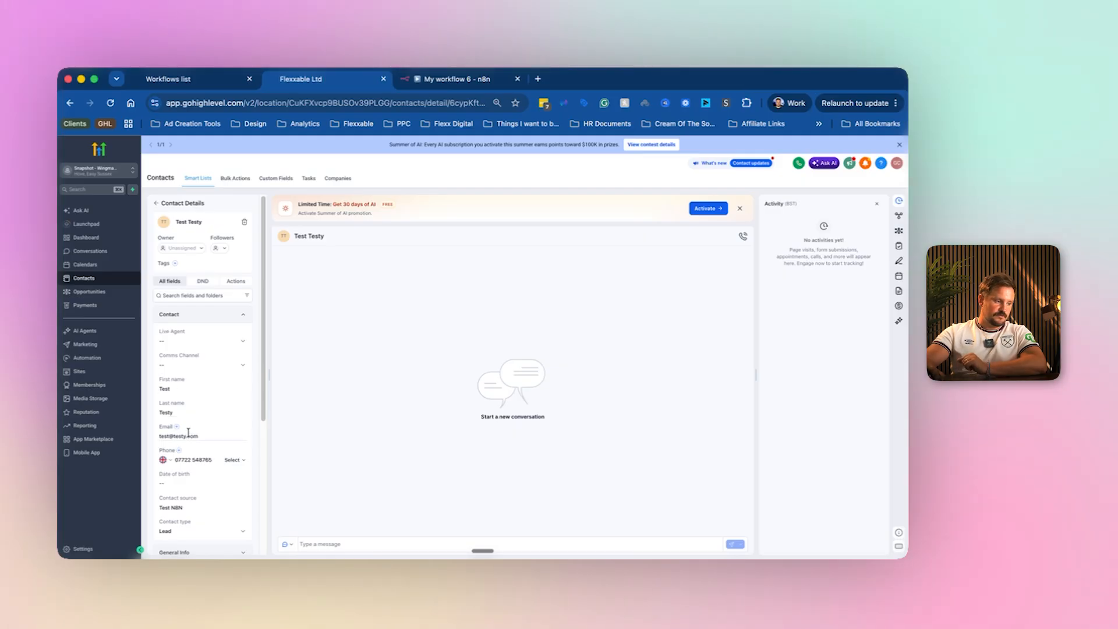
{"action": "scroll", "coordinate": [185, 490], "scroll_direction": "down", "scroll_amount": 1}
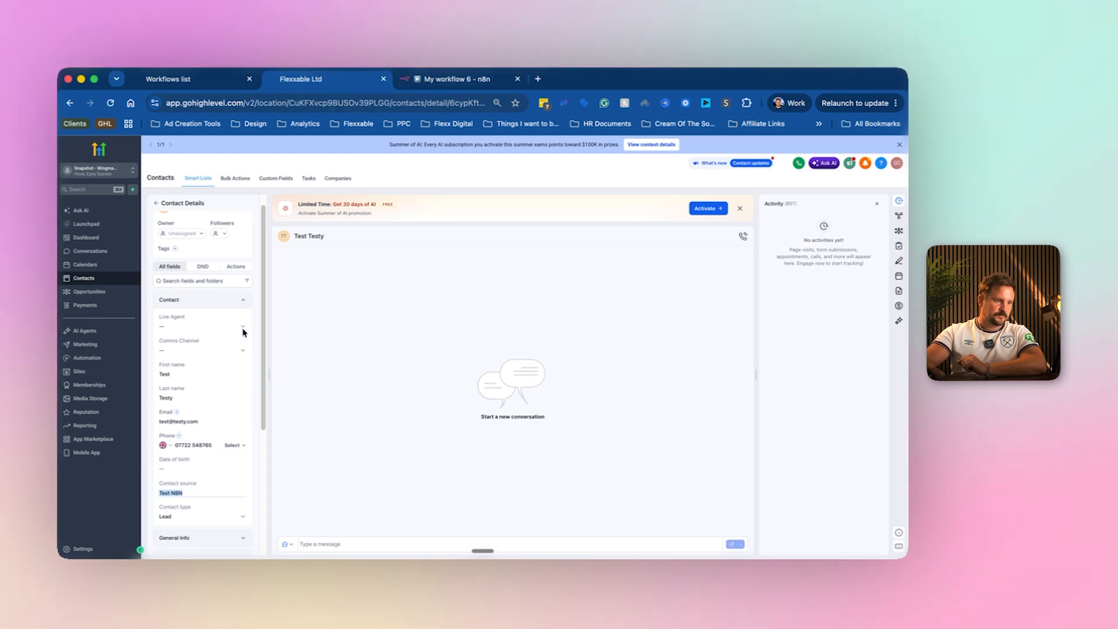
{"action": "left_click", "coordinate": [440, 84]}
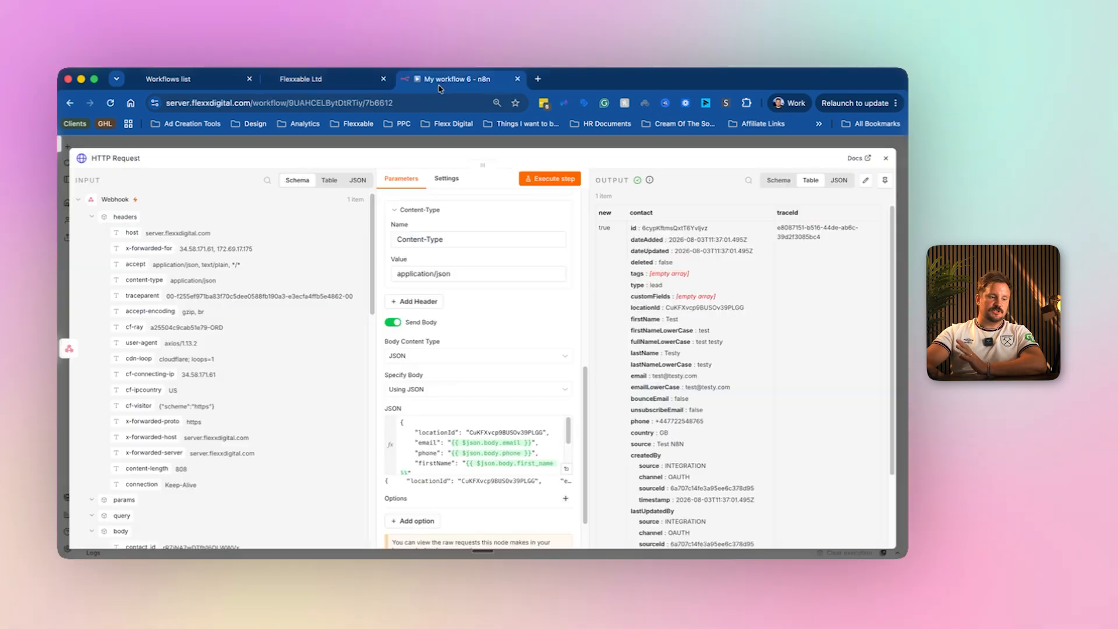
Copy the webhook URL from the n8n Webhook trigger's settings.
{"action": "left_click", "coordinate": [590, 137]}
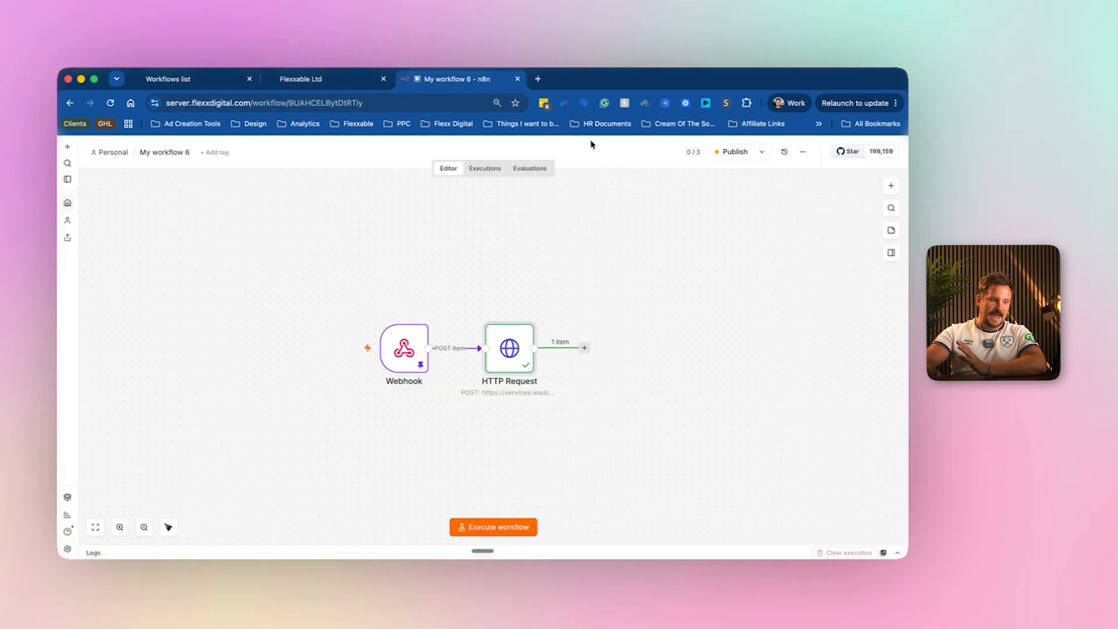
{"action": "double_click", "coordinate": [416, 354]}
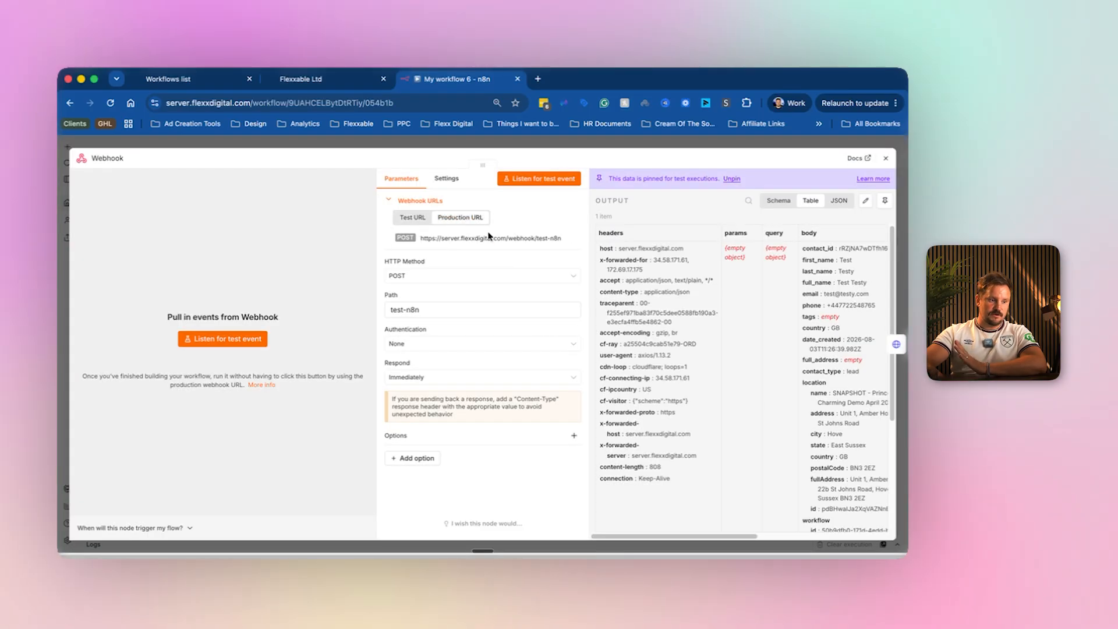
{"action": "left_click", "coordinate": [508, 240]}
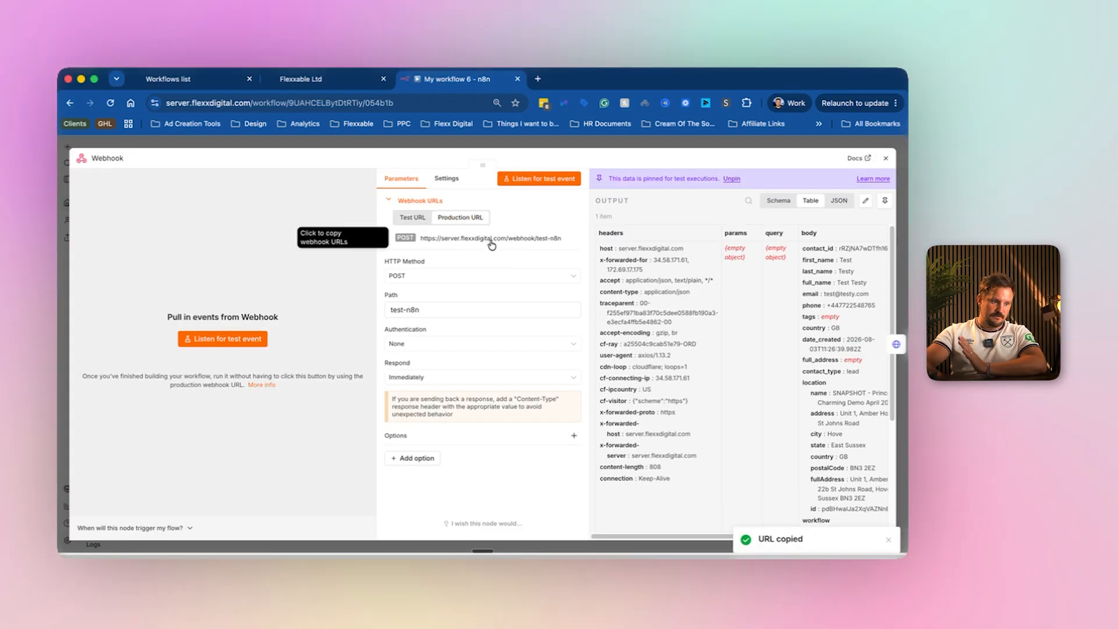
{"action": "left_click", "coordinate": [223, 81]}
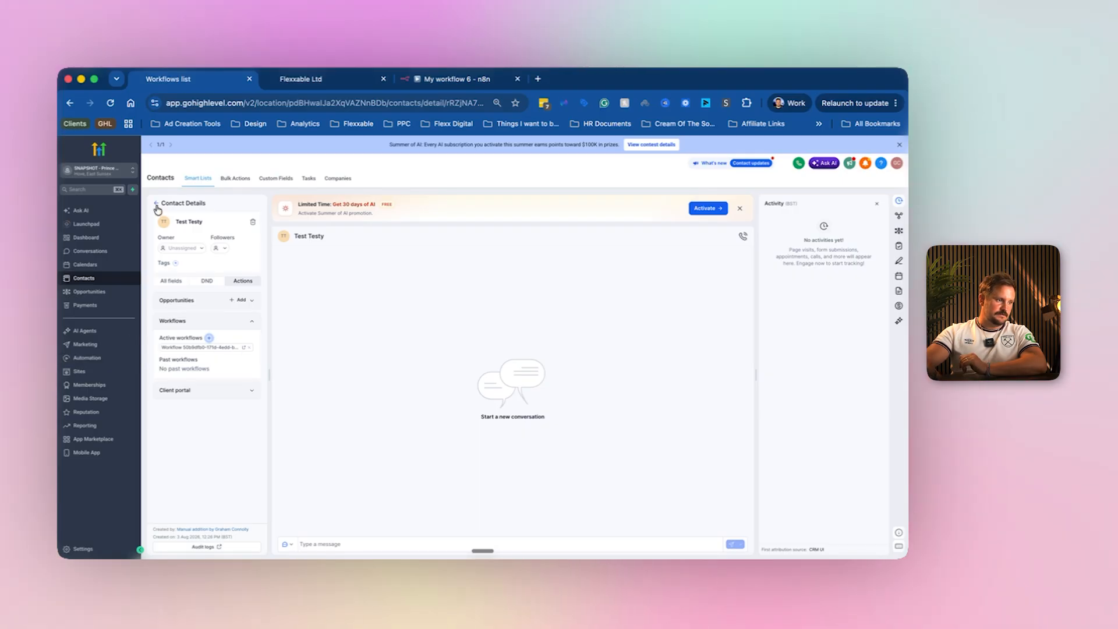
Paste the n8n webhook URL into the Test N8n workflow's Webhook action and save the workflow.
{"action": "left_click", "coordinate": [83, 358]}
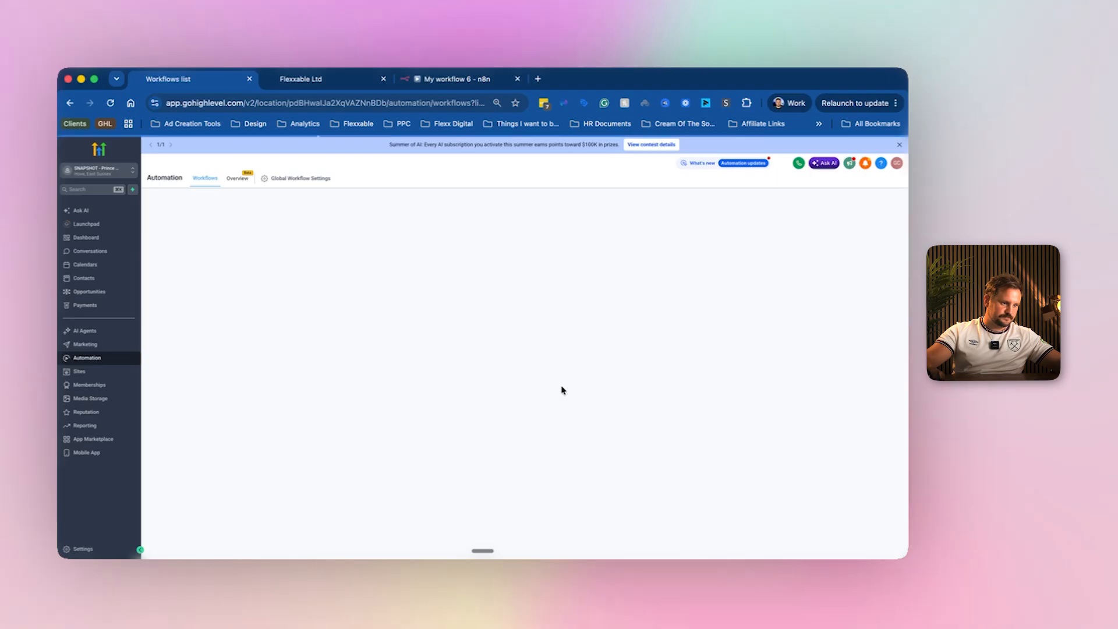
{"action": "left_click", "coordinate": [284, 373]}
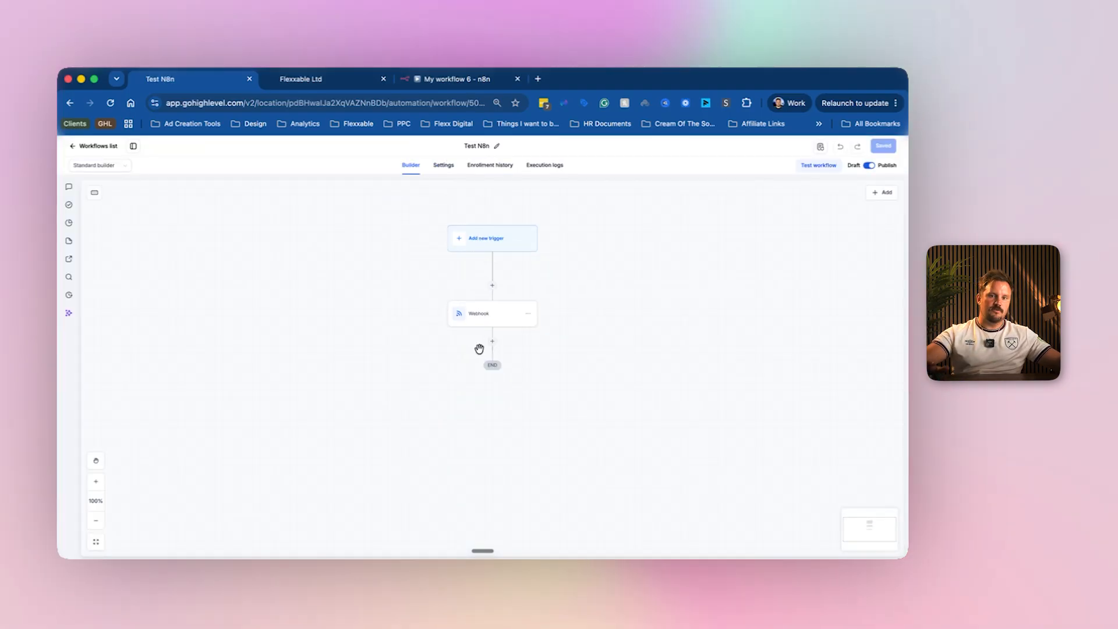
{"action": "left_click", "coordinate": [486, 325]}
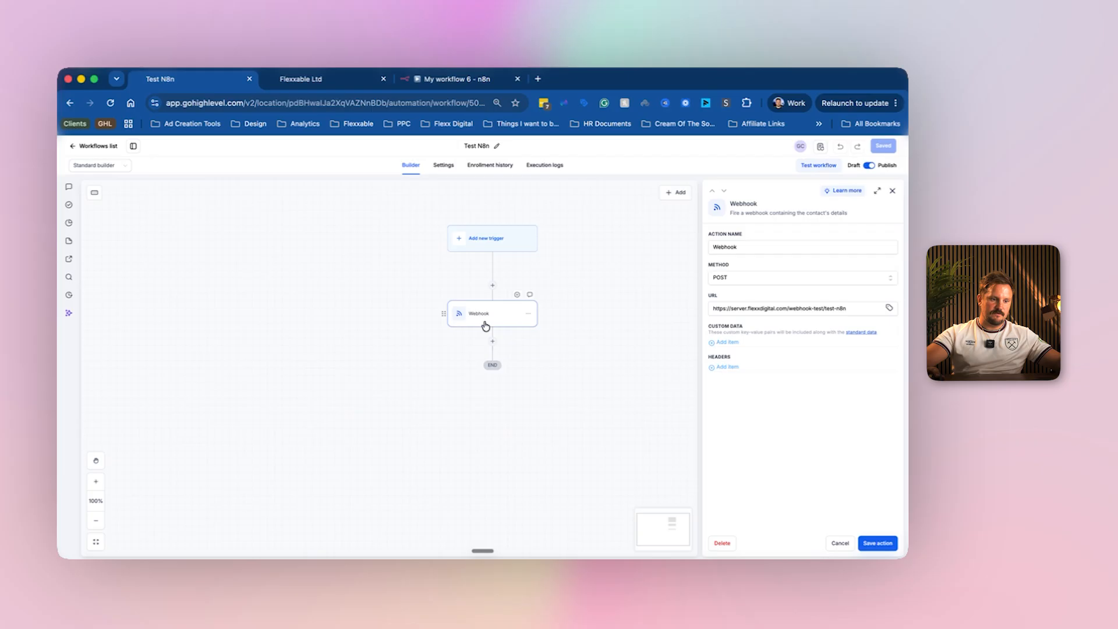
{"action": "left_click", "coordinate": [754, 309]}
{"action": "key", "text": "super+v"}
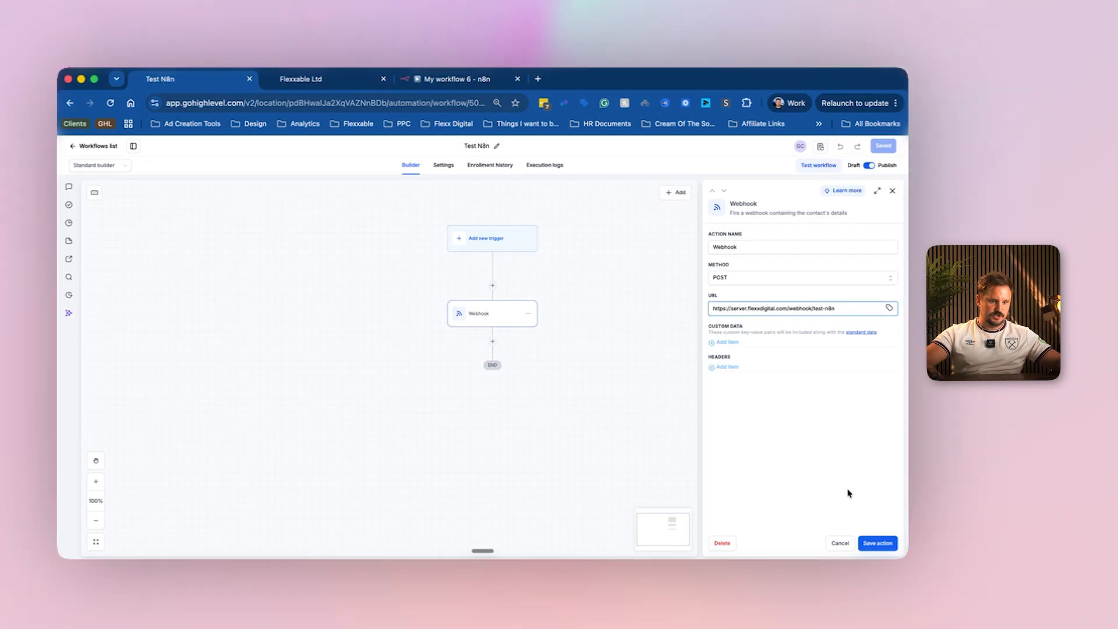
{"action": "left_click", "coordinate": [874, 543]}
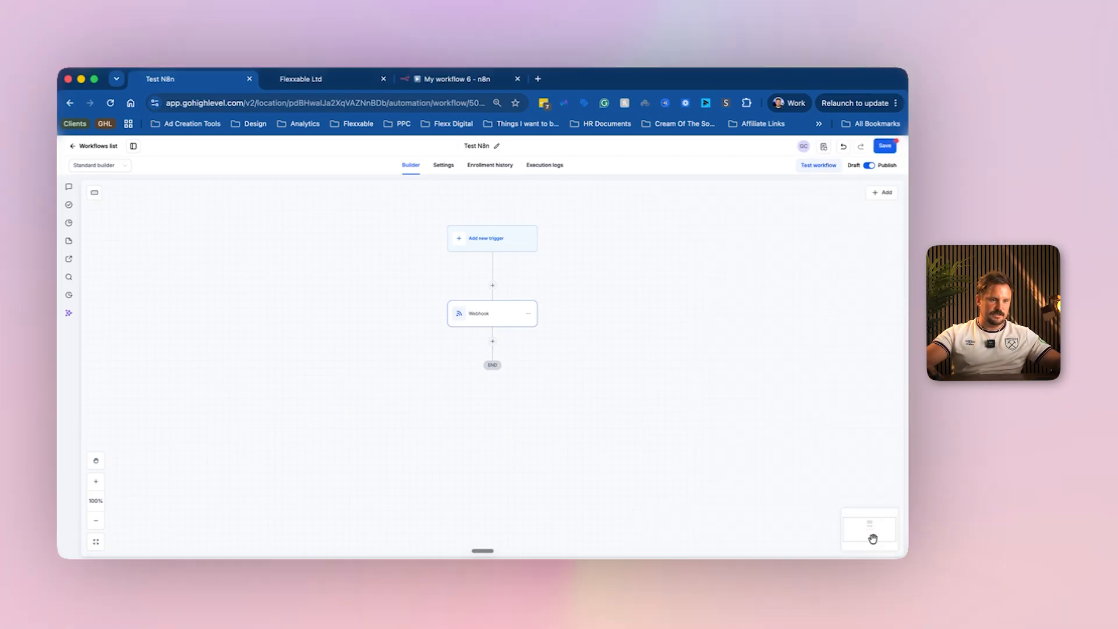
{"action": "left_click", "coordinate": [893, 149]}
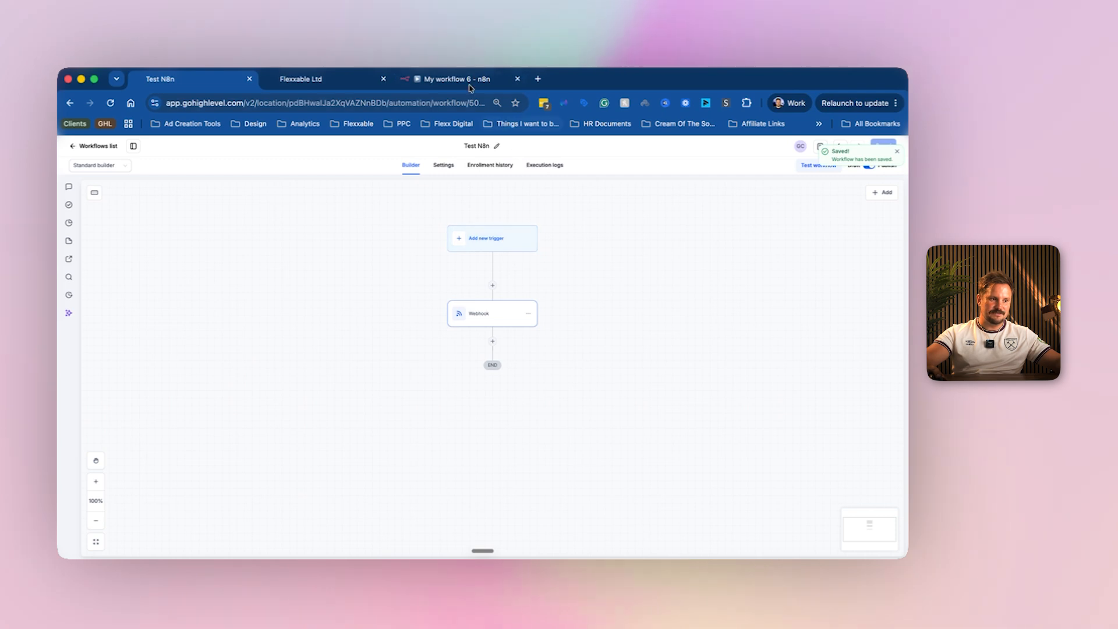
Bulk-delete the Test Testy contact from the Flexxable Ltd account, confirming with DELETE.
{"action": "left_click", "coordinate": [309, 80]}
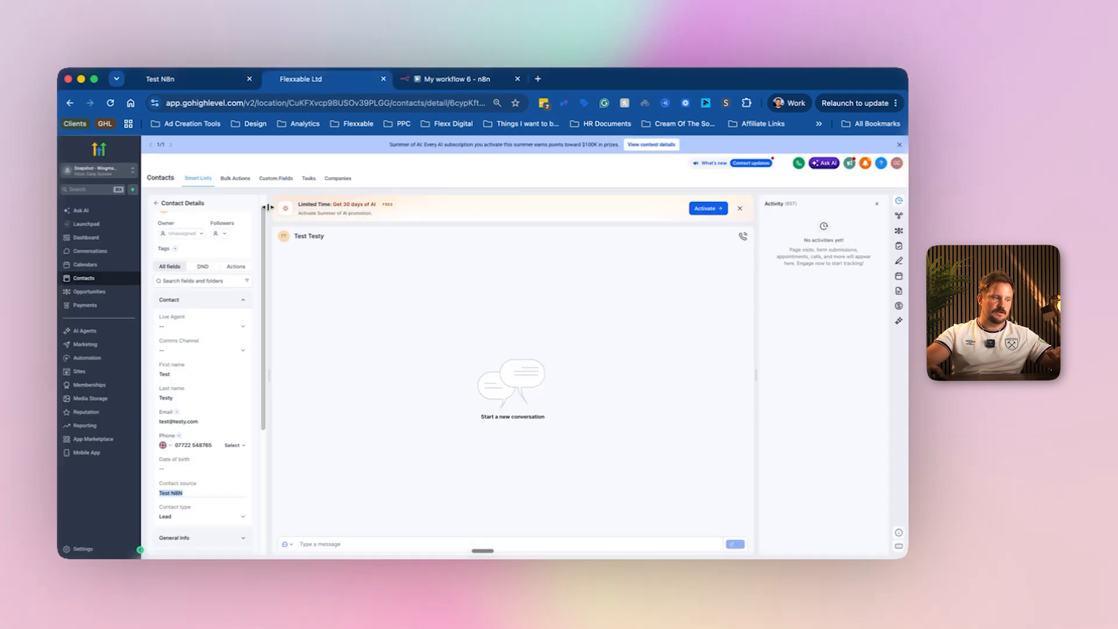
{"action": "left_click", "coordinate": [161, 204]}
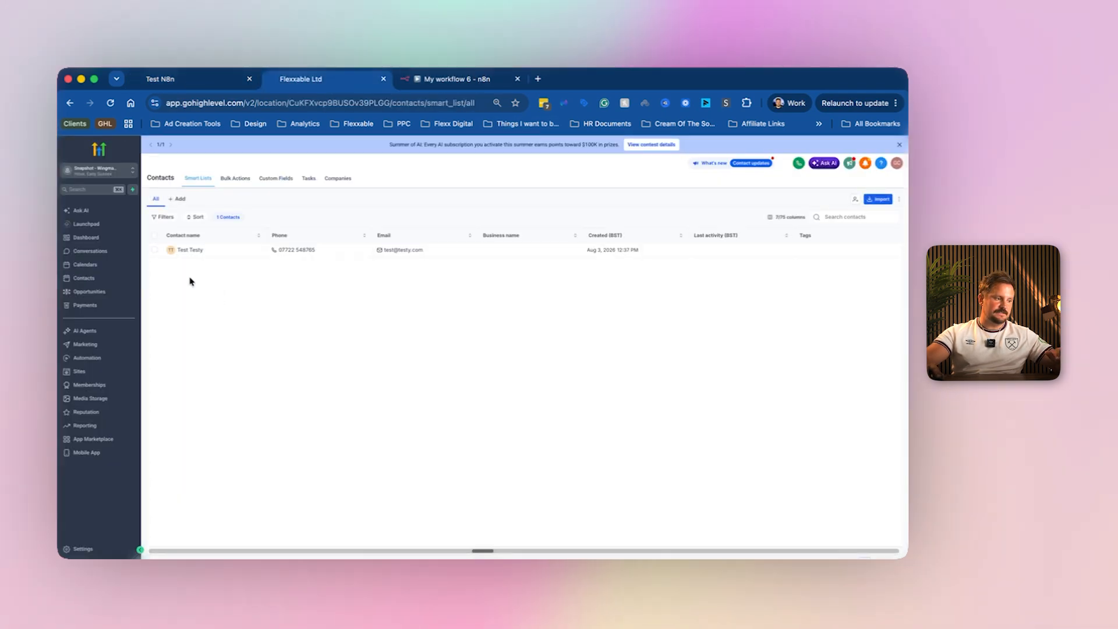
{"action": "left_click", "coordinate": [155, 250]}
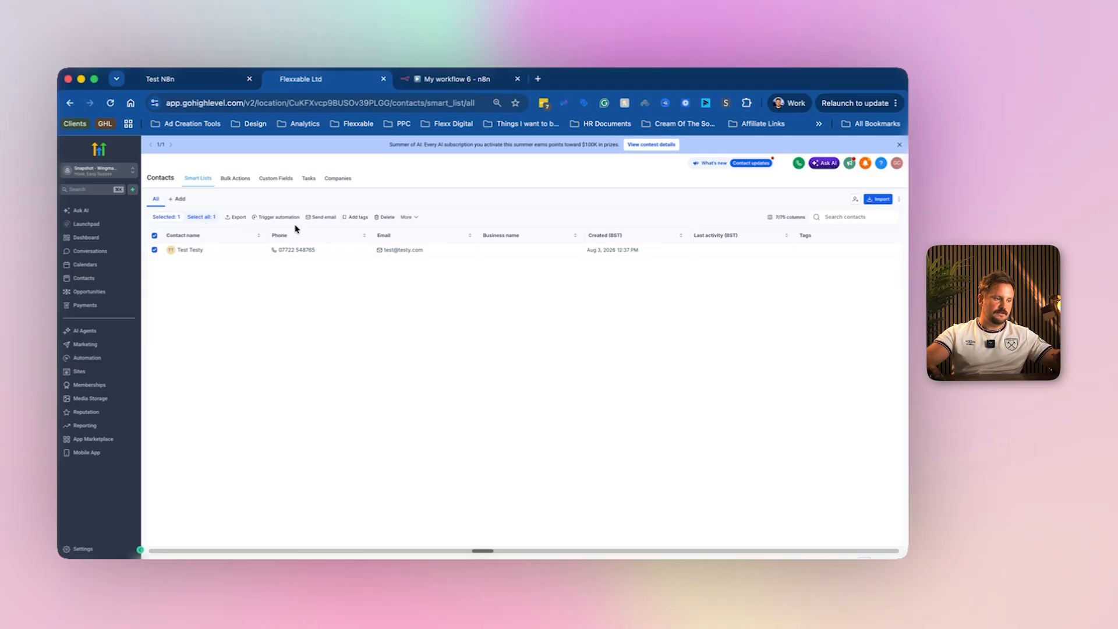
{"action": "left_click", "coordinate": [385, 216]}
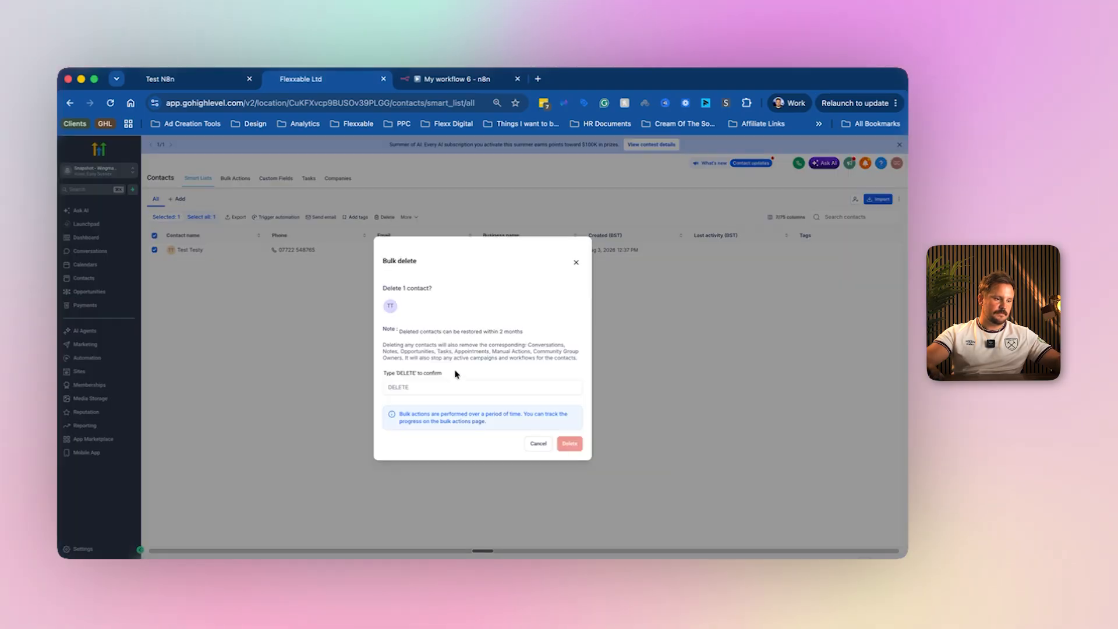
{"action": "key", "text": "Caps_Lock"}
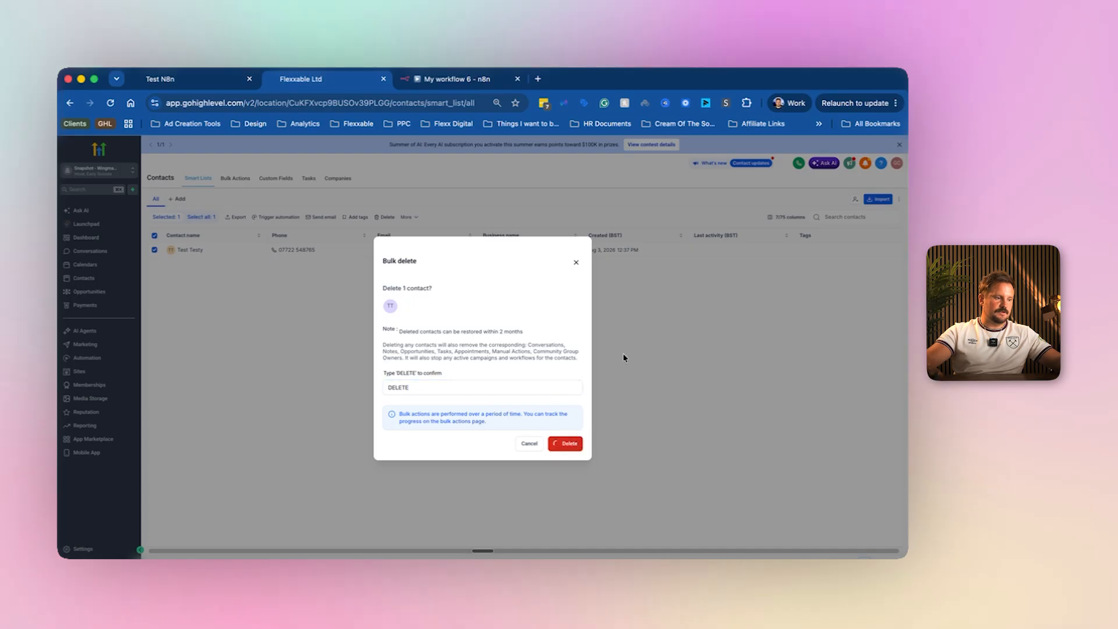
{"action": "left_click", "coordinate": [492, 373]}
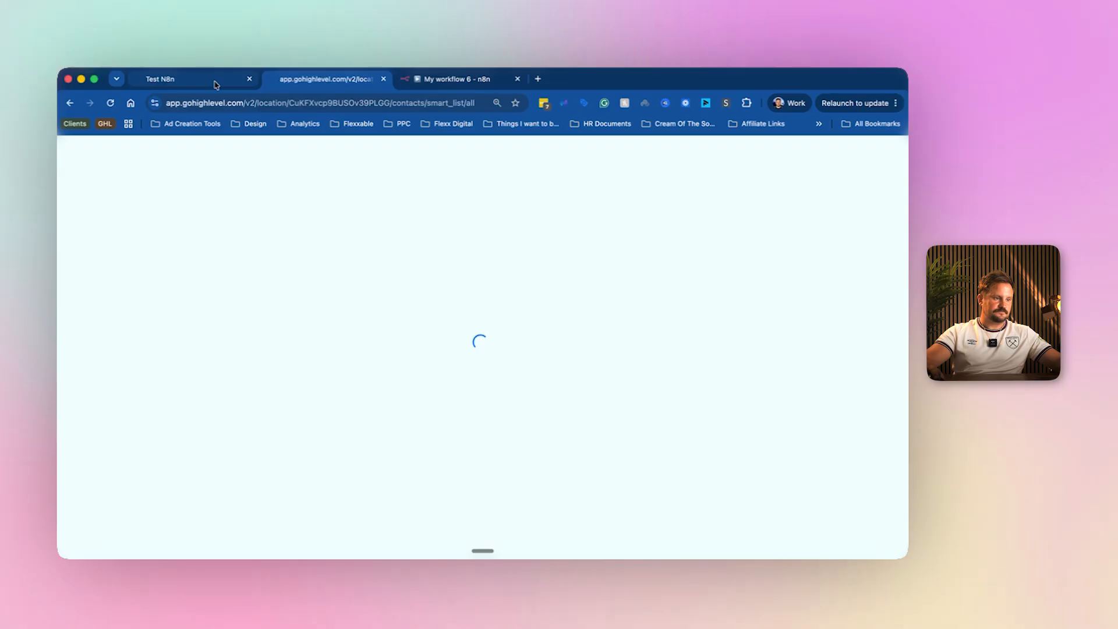
{"action": "left_click", "coordinate": [457, 79]}
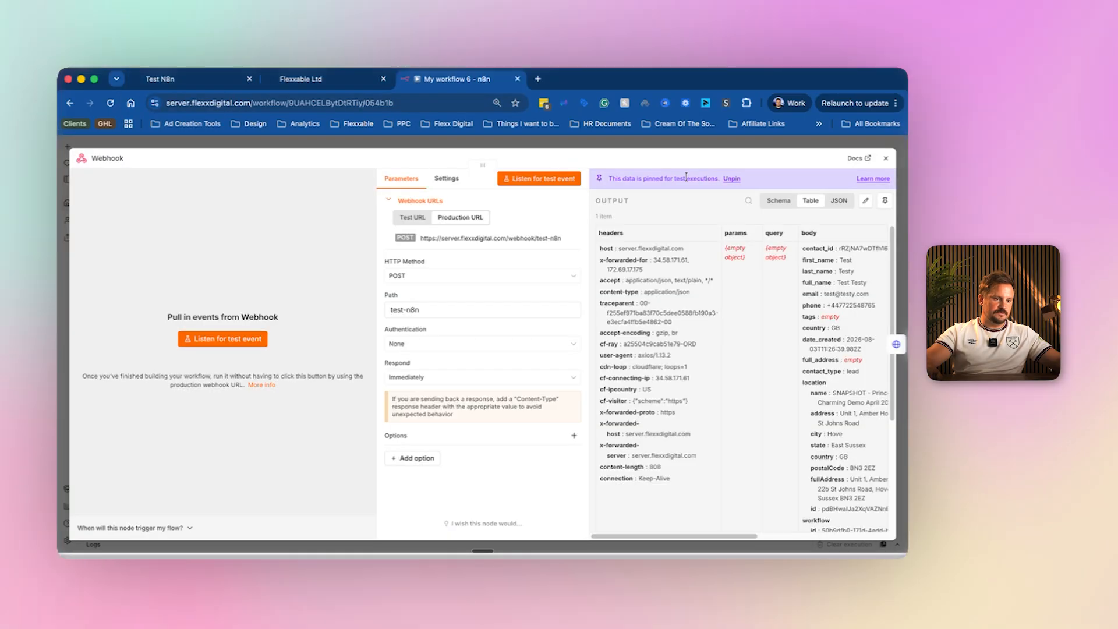
Close the Webhook panel and publish My workflow 6 as a new version.
{"action": "left_click", "coordinate": [679, 124]}
{"action": "left_click", "coordinate": [587, 142]}
{"action": "left_click", "coordinate": [608, 142]}
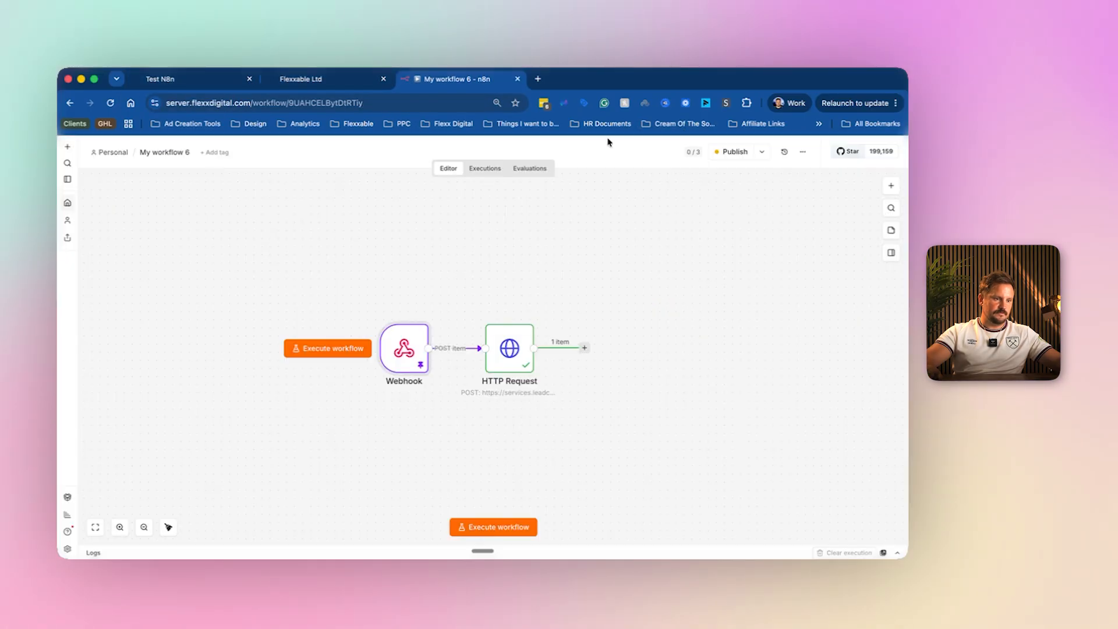
{"action": "left_click", "coordinate": [729, 153]}
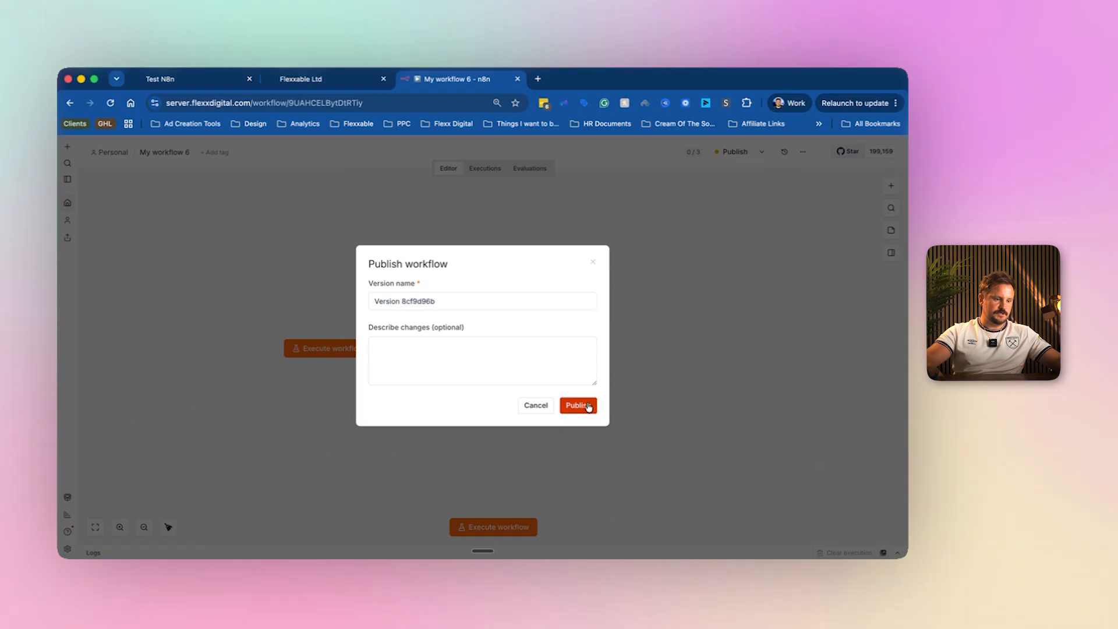
{"action": "left_click", "coordinate": [582, 403]}
{"action": "left_click", "coordinate": [186, 76]}
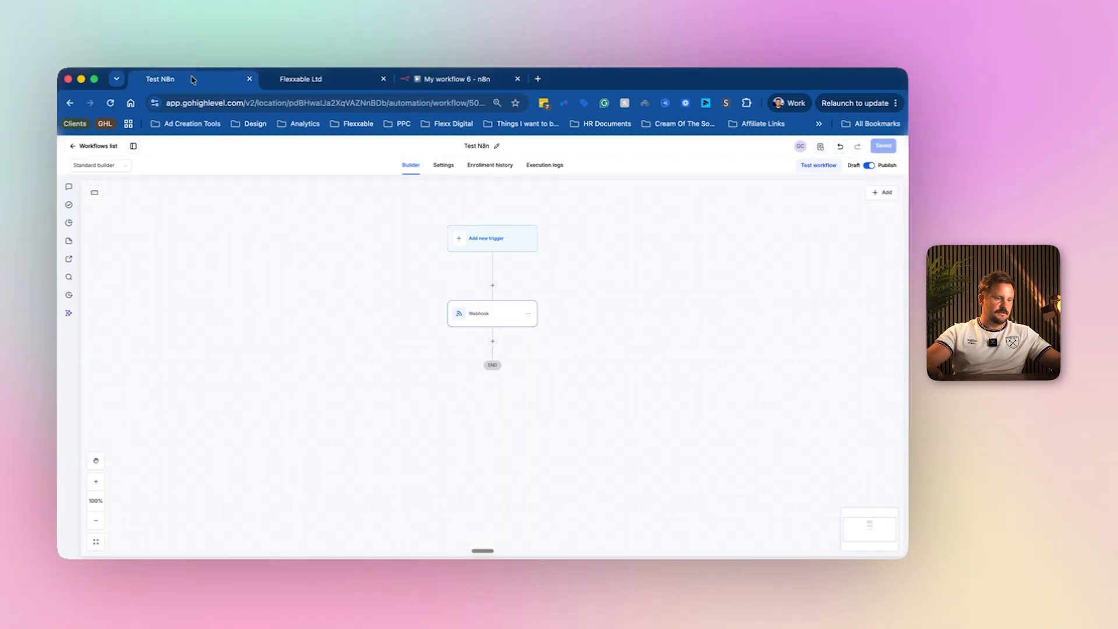
Open the source account's Test Testy contact and expand its Workflows section.
{"action": "left_click", "coordinate": [87, 146]}
{"action": "left_click", "coordinate": [83, 278]}
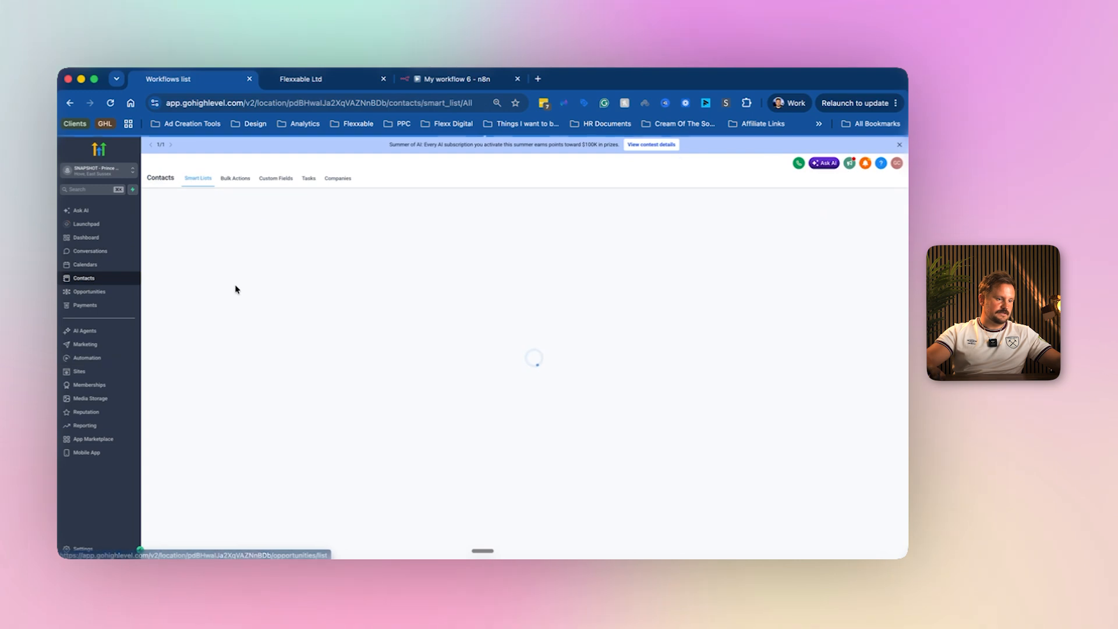
{"action": "left_click", "coordinate": [203, 253]}
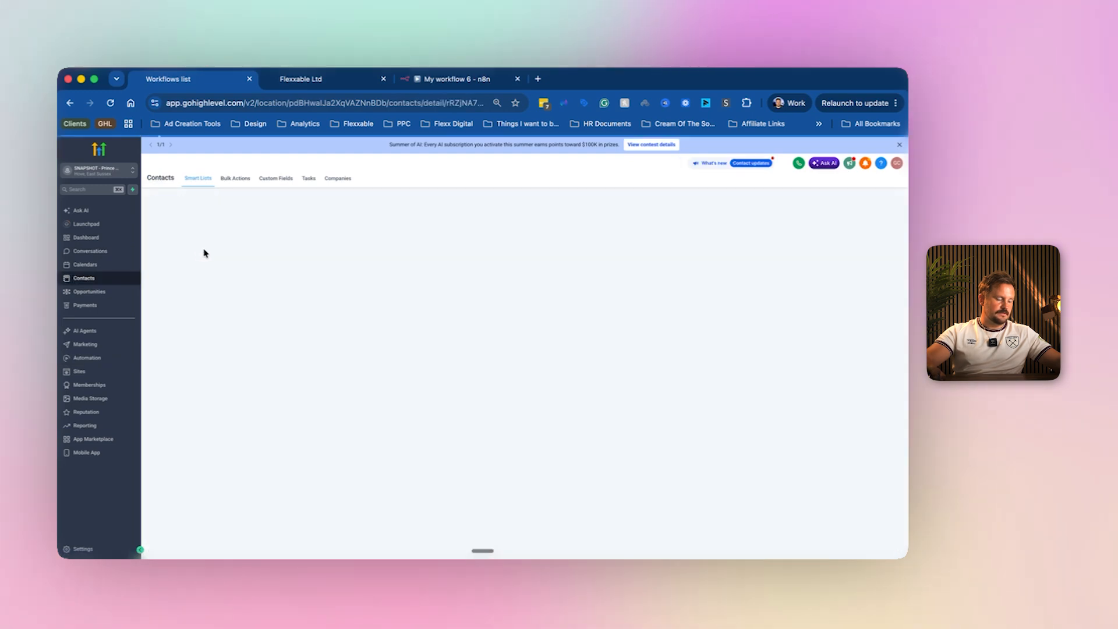
{"action": "left_click", "coordinate": [212, 302]}
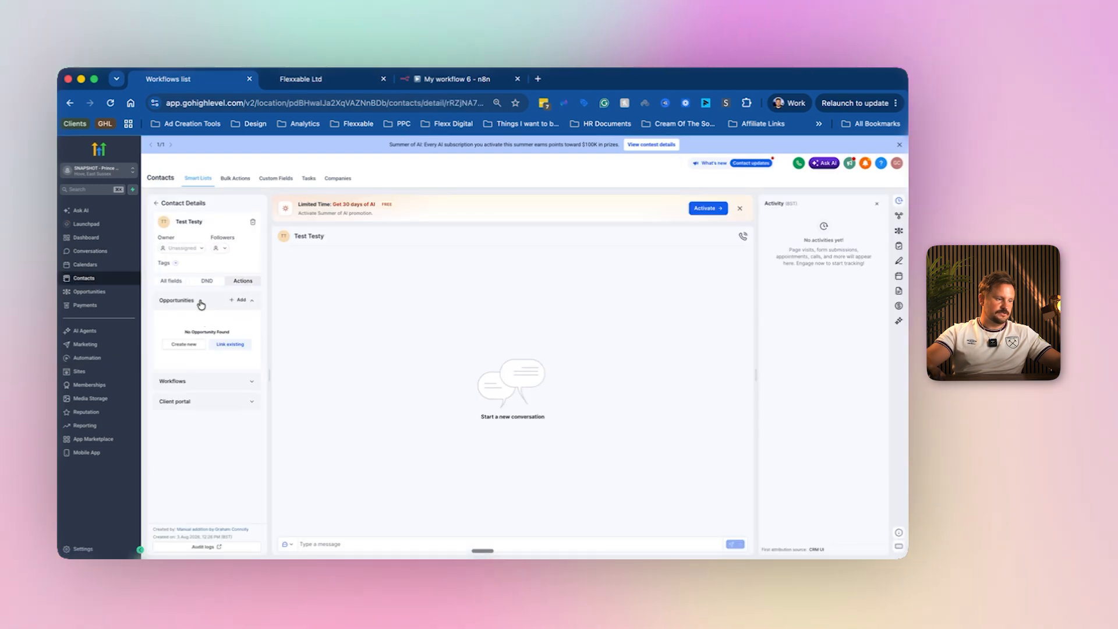
{"action": "left_click", "coordinate": [200, 301]}
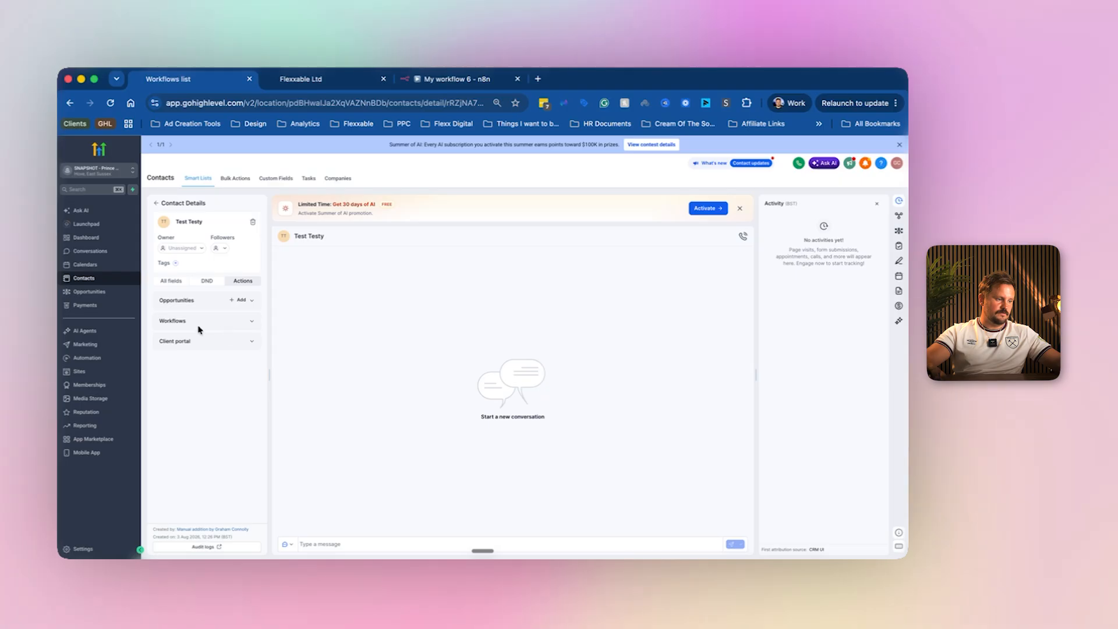
{"action": "left_click", "coordinate": [196, 322]}
Enrol the contact in the Test N8n workflow, found by searching 'test'.
{"action": "left_click", "coordinate": [208, 338]}
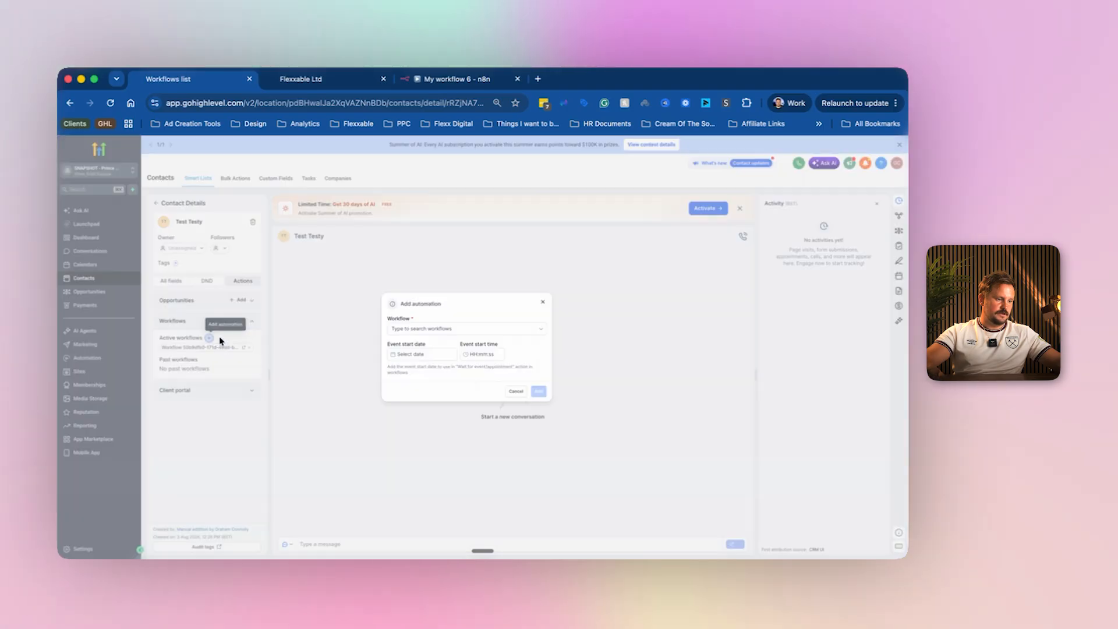
{"action": "left_click", "coordinate": [443, 330]}
{"action": "type", "text": "test"}
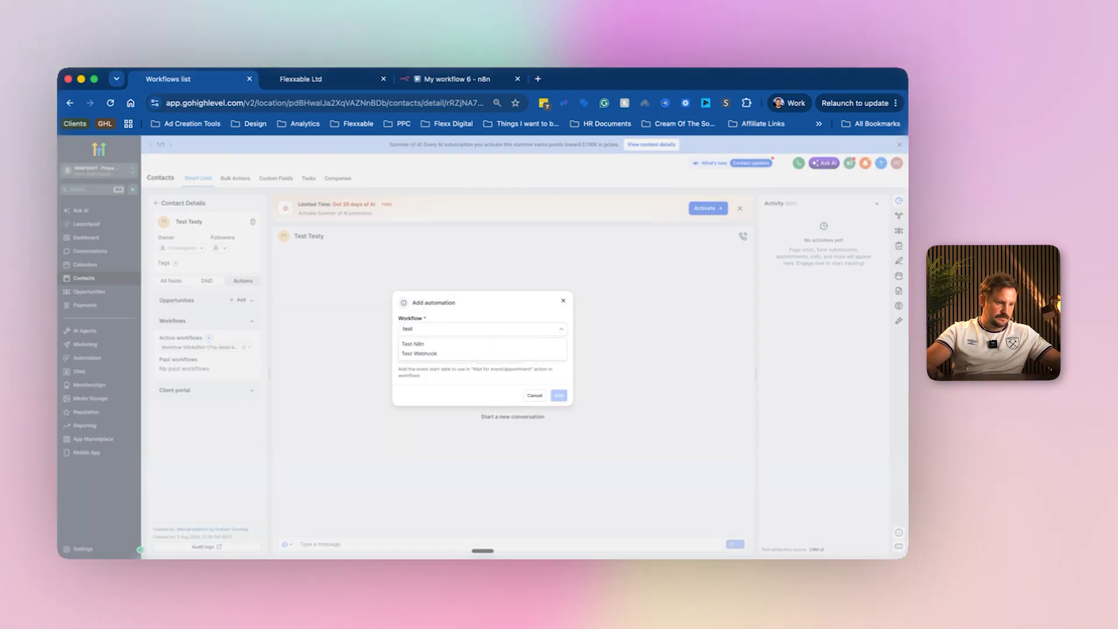
{"action": "left_click", "coordinate": [443, 344]}
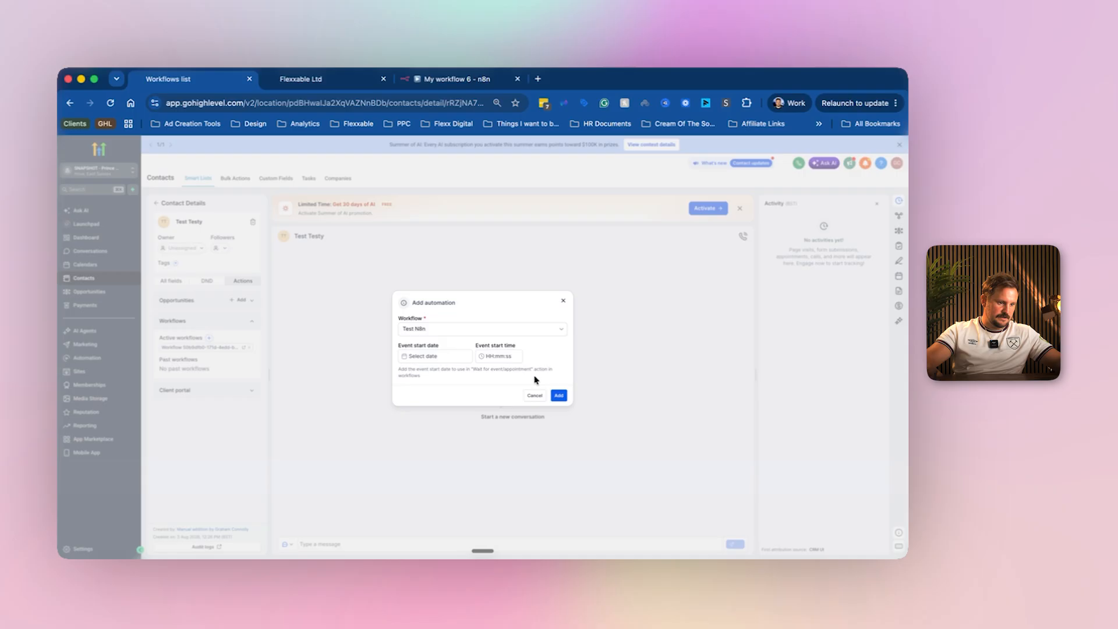
{"action": "left_click", "coordinate": [557, 396]}
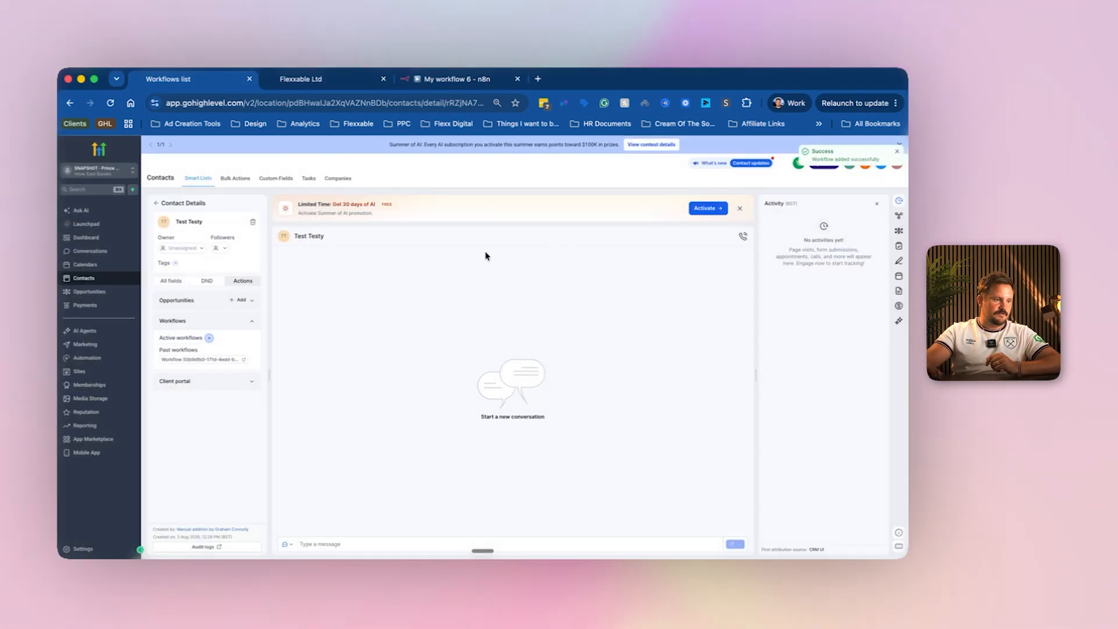
{"action": "left_click", "coordinate": [430, 82]}
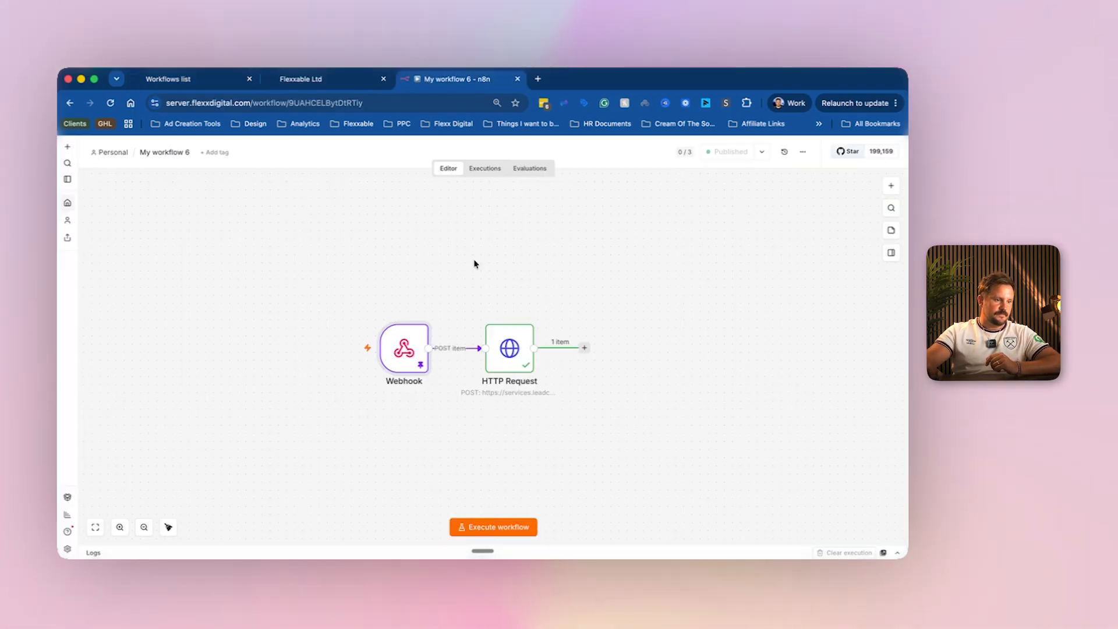
Inspect the latest execution's Webhook and HTTP Request data, then reload the Flexxable Ltd contacts.
{"action": "left_click", "coordinate": [484, 171]}
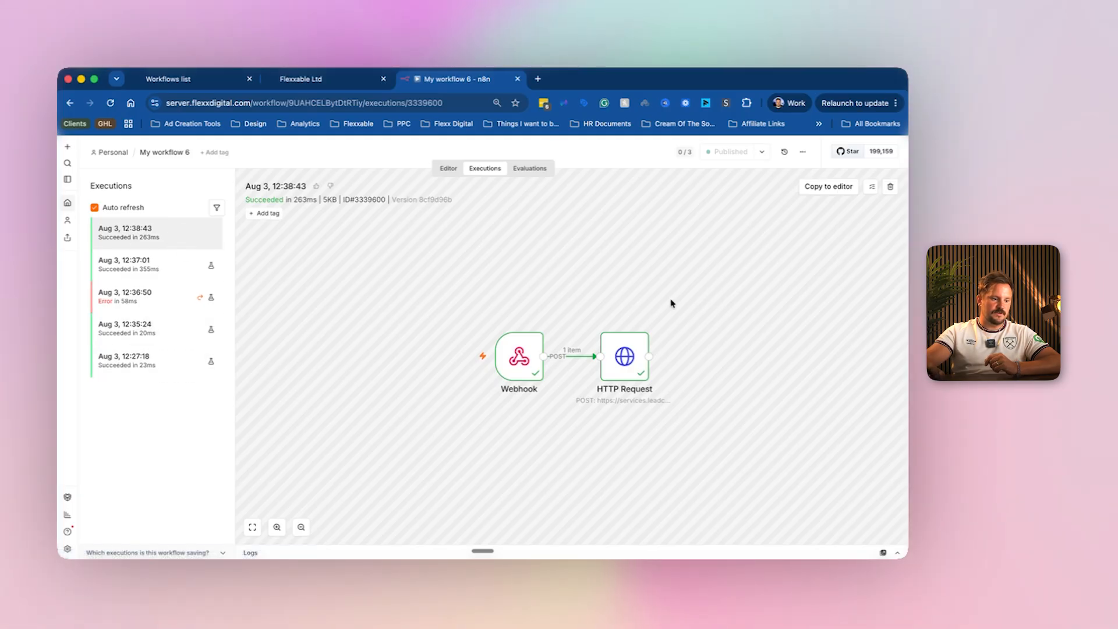
{"action": "double_click", "coordinate": [519, 357]}
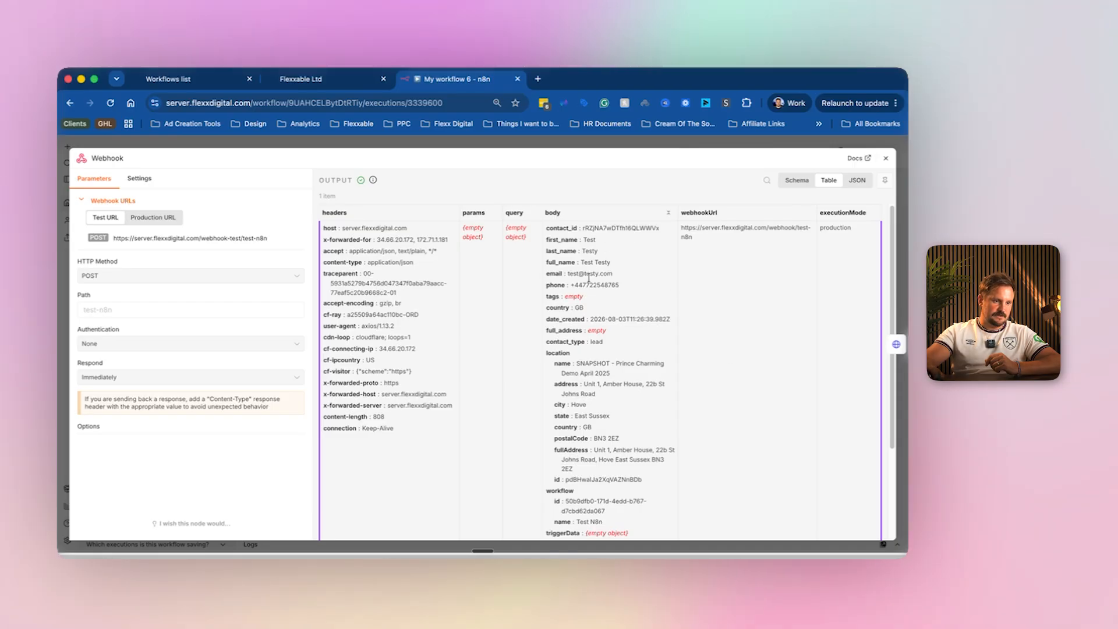
{"action": "key", "text": "Escape"}
{"action": "double_click", "coordinate": [634, 370]}
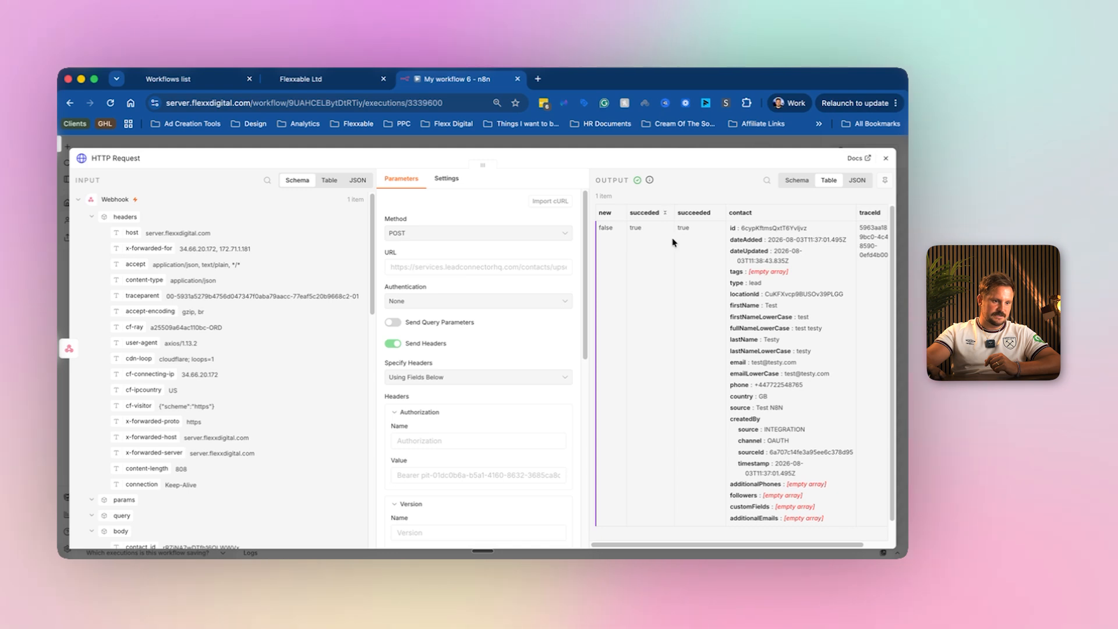
{"action": "left_click", "coordinate": [308, 81]}
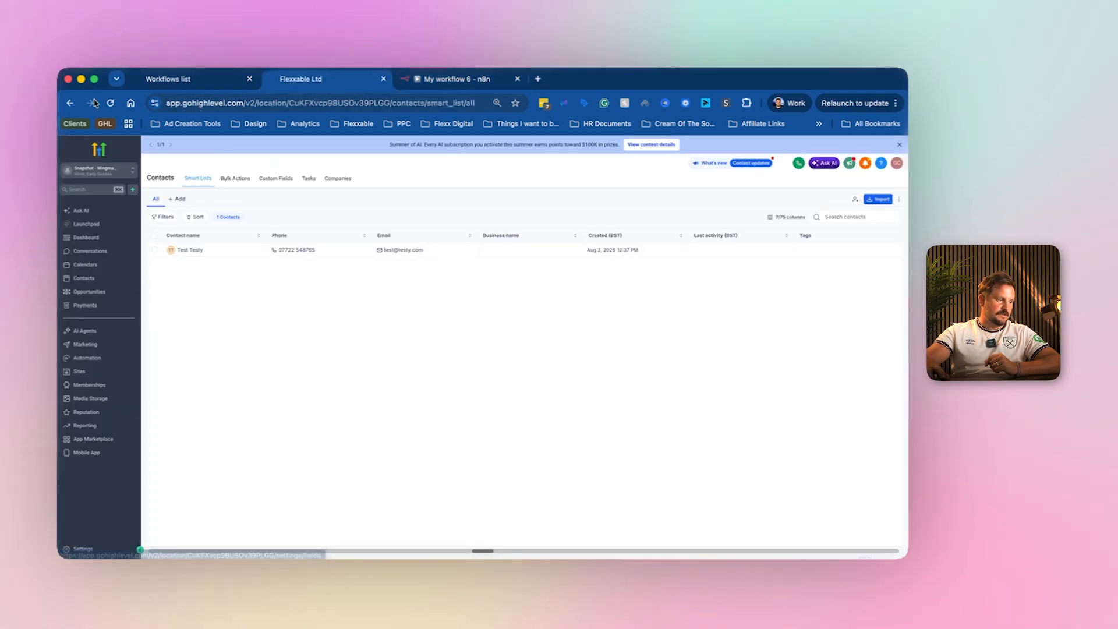
{"action": "left_click", "coordinate": [109, 104]}
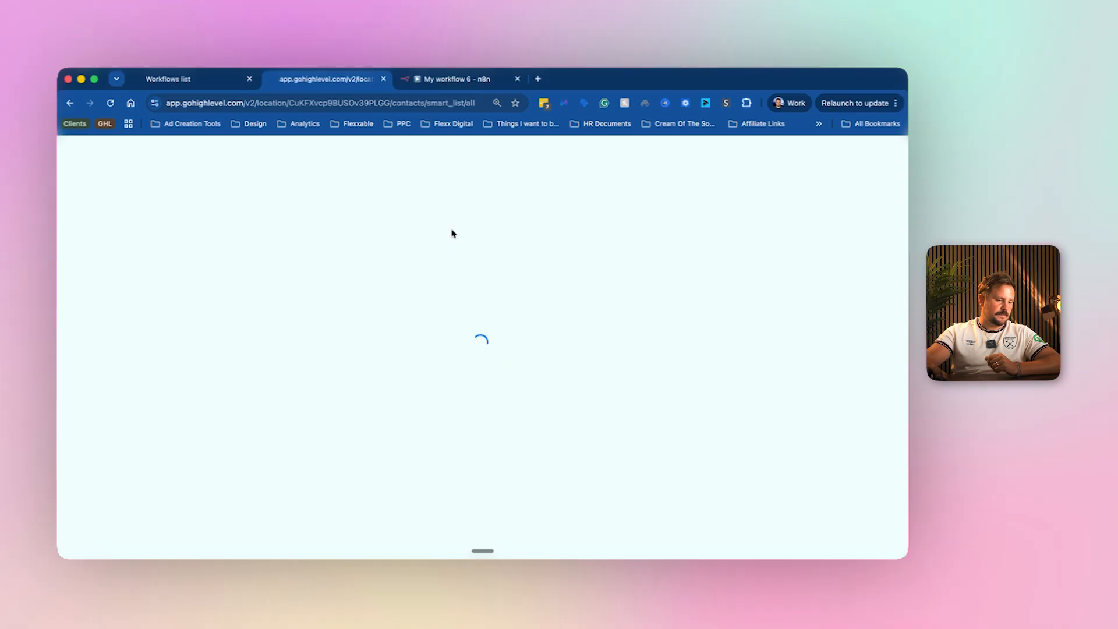